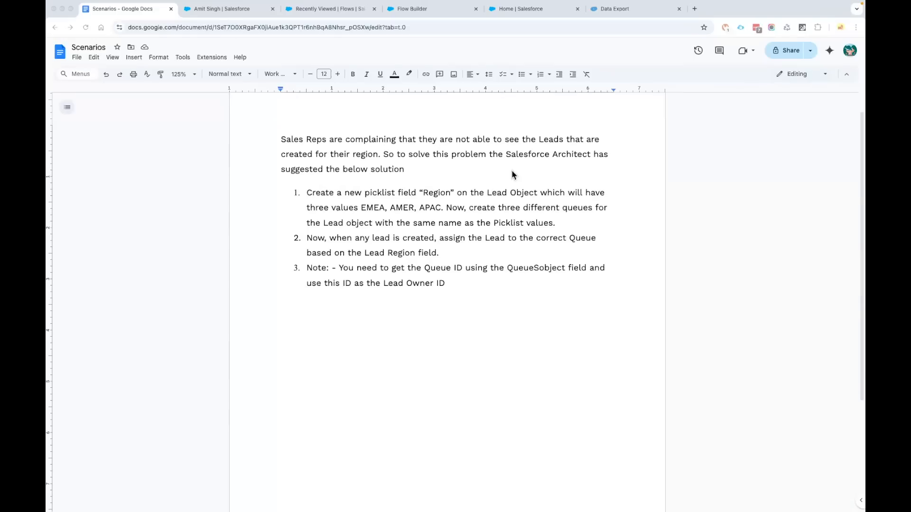
# Leave the 'Scenarios' Google Doc and return to the Salesforce task tab with Ctrl+Tab
pyautogui.hotkey('ctrl', 'Tab')
# Go to the Leads list through an App Launcher search for 'Lead'
pyautogui.click(66, 76)
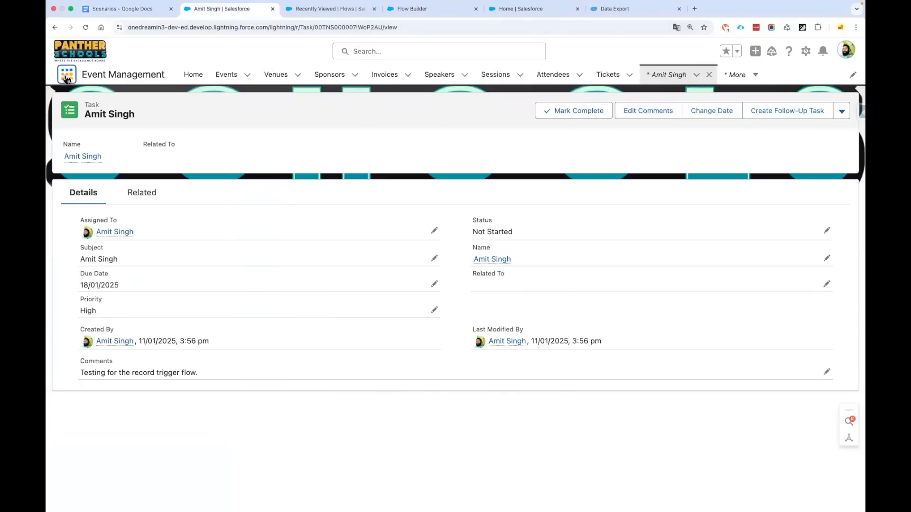
pyautogui.write('Lead')
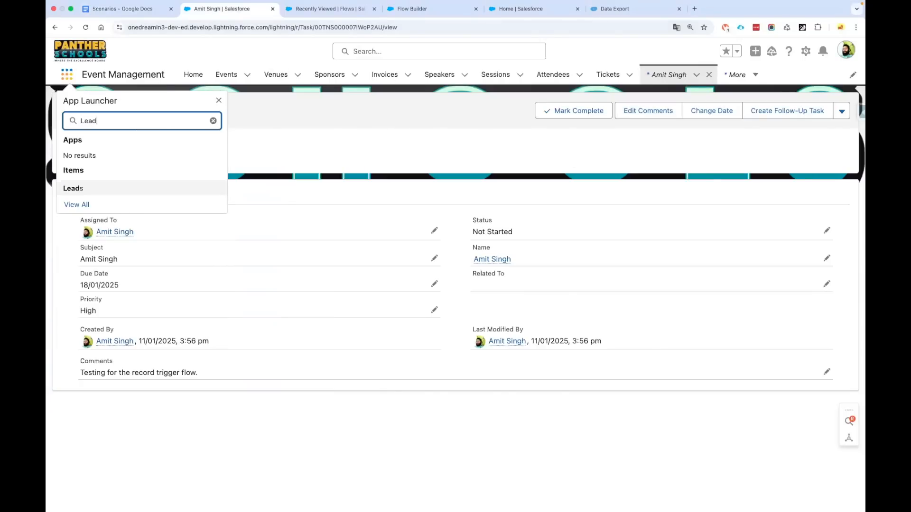
pyautogui.click(84, 188)
# Look over the New Lead form, cancel it unsaved, and open the PantherSchools lead
pyautogui.click(567, 112)
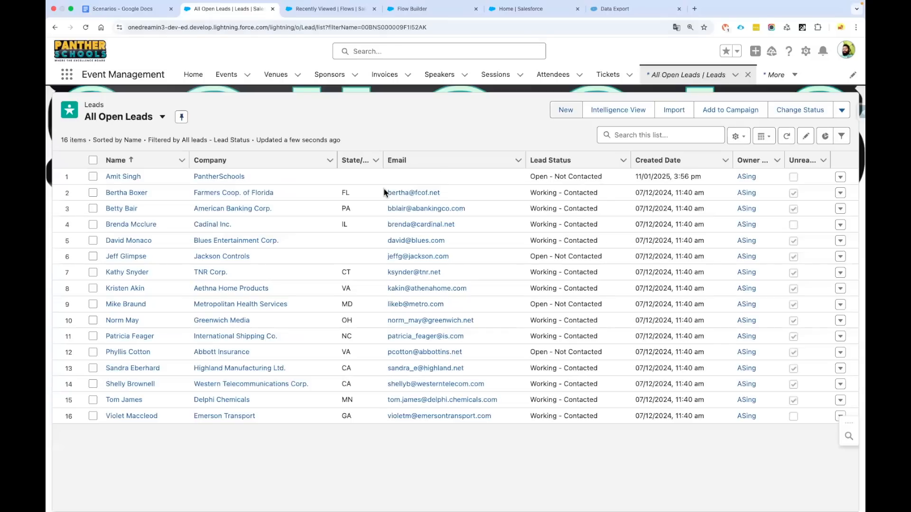
pyautogui.scroll(-3, 384, 191)
pyautogui.scroll(-5, 383, 188)
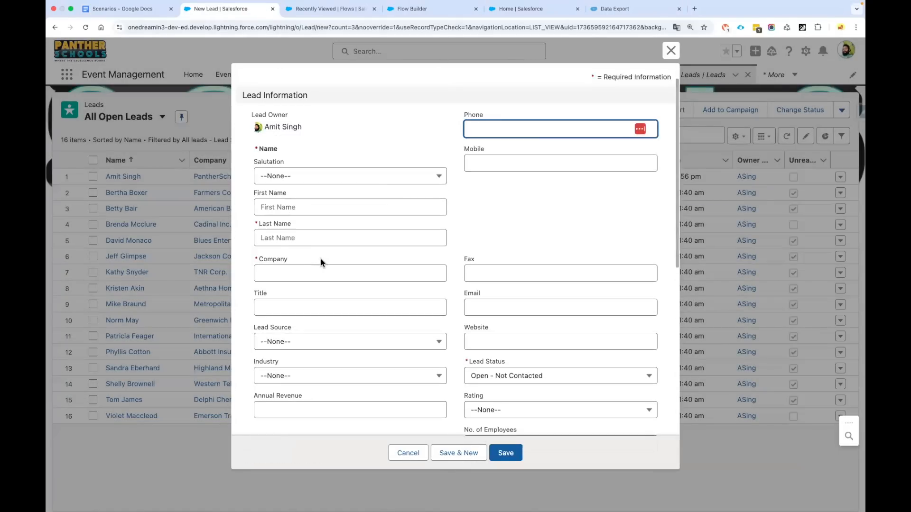
pyautogui.scroll(-2, 320, 260)
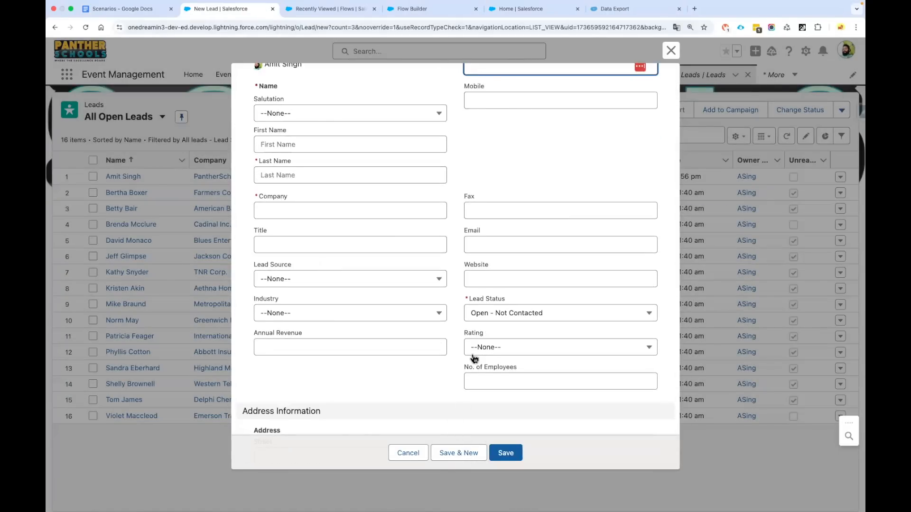
pyautogui.scroll(-10, 472, 356)
pyautogui.scroll(10, 473, 356)
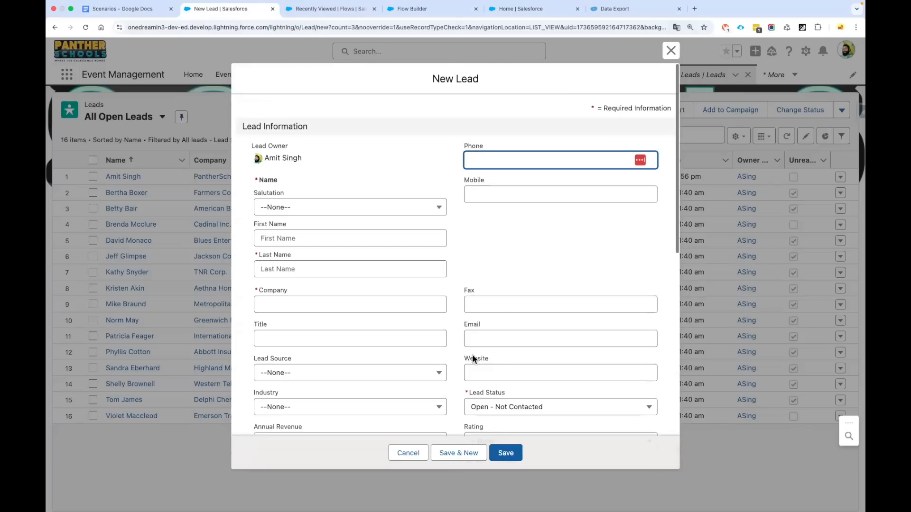
pyautogui.click(407, 454)
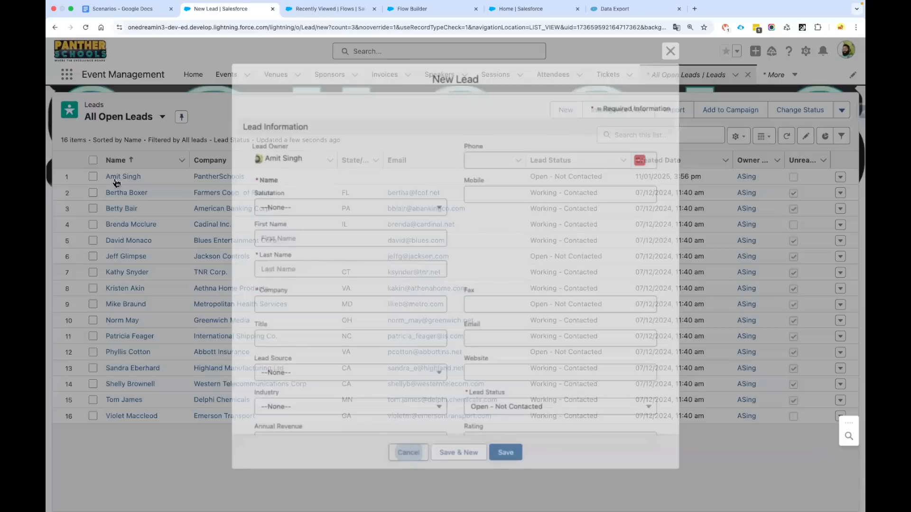
pyautogui.click(113, 177)
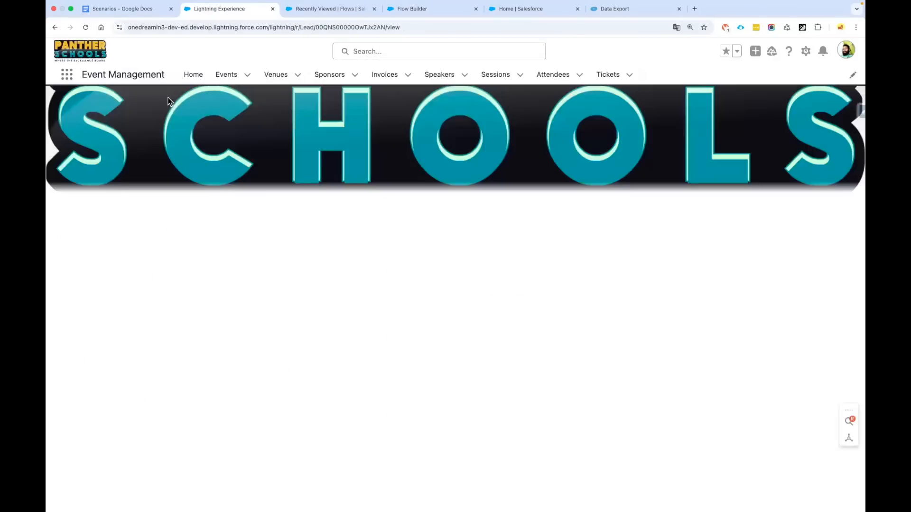
pyautogui.click(141, 229)
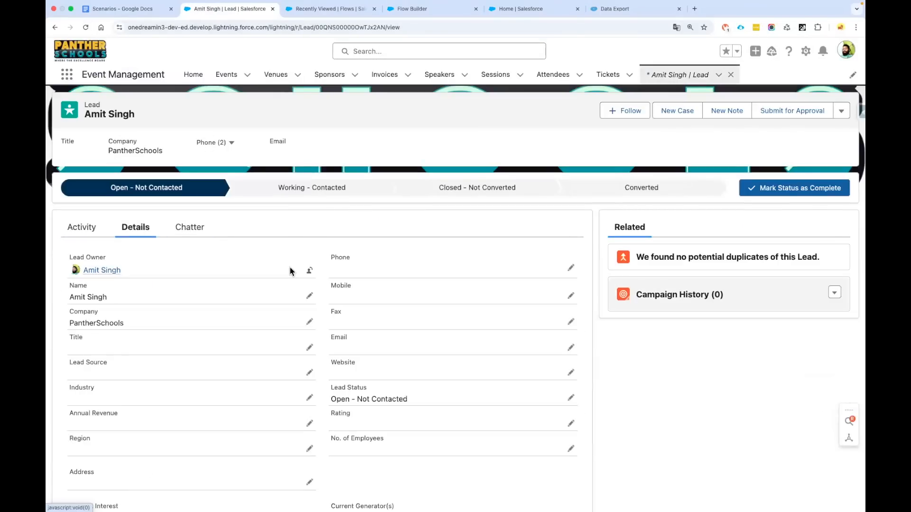
pyautogui.scroll(-4, 291, 269)
pyautogui.click(309, 270)
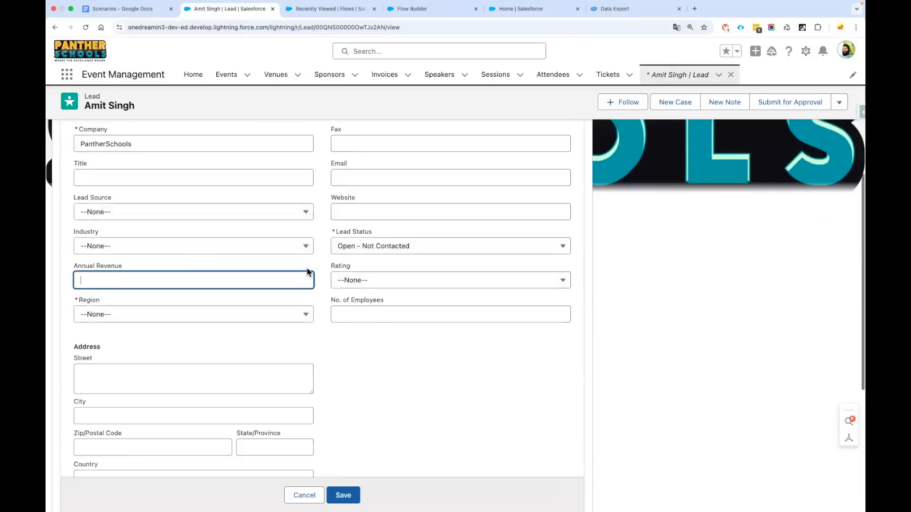
pyautogui.click(144, 271)
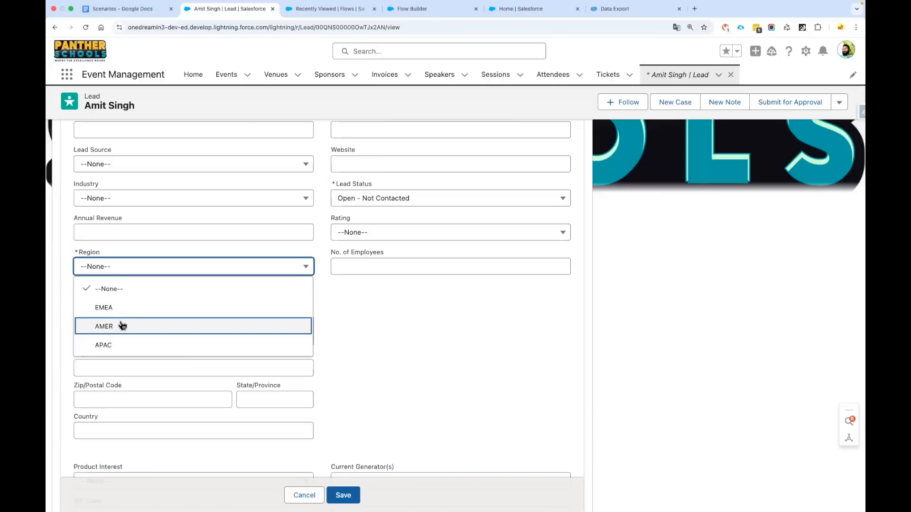
pyautogui.click(364, 321)
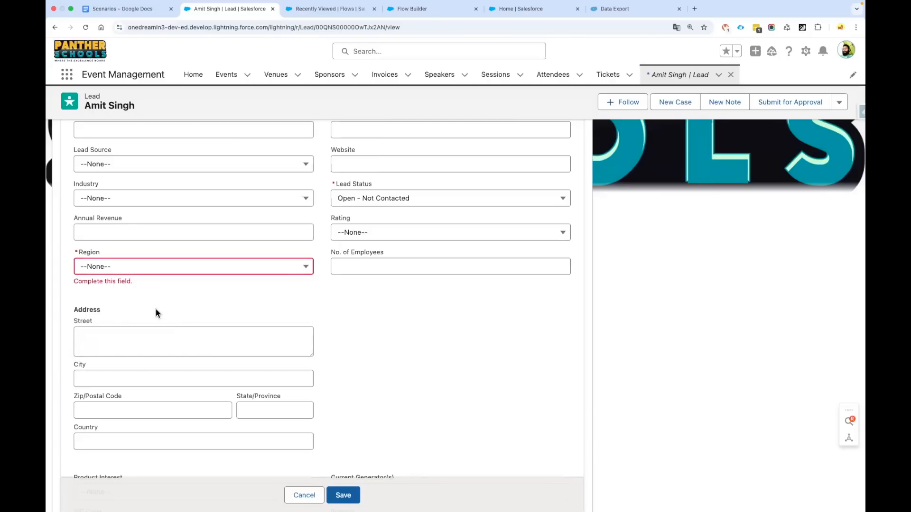
pyautogui.click(142, 269)
pyautogui.click(363, 354)
pyautogui.click(304, 496)
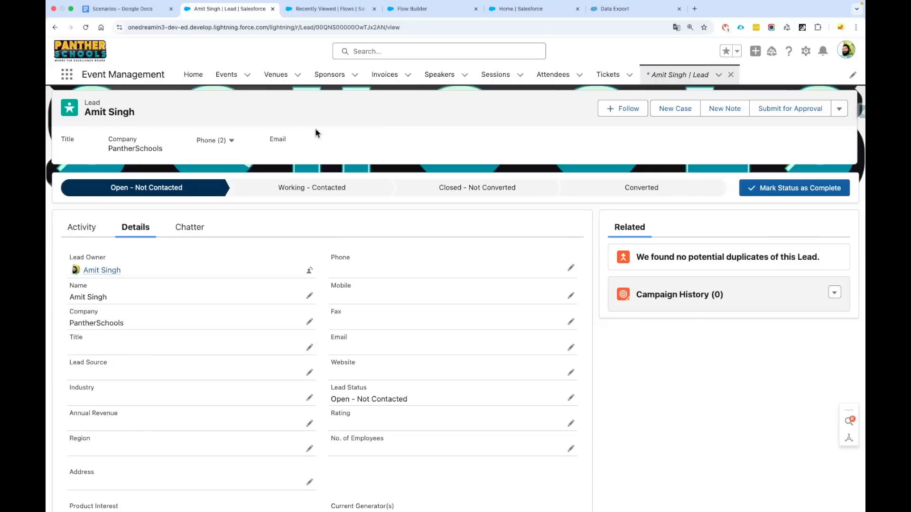
# Open the Lead object's settings in Setup's Object Manager
pyautogui.click(527, 8)
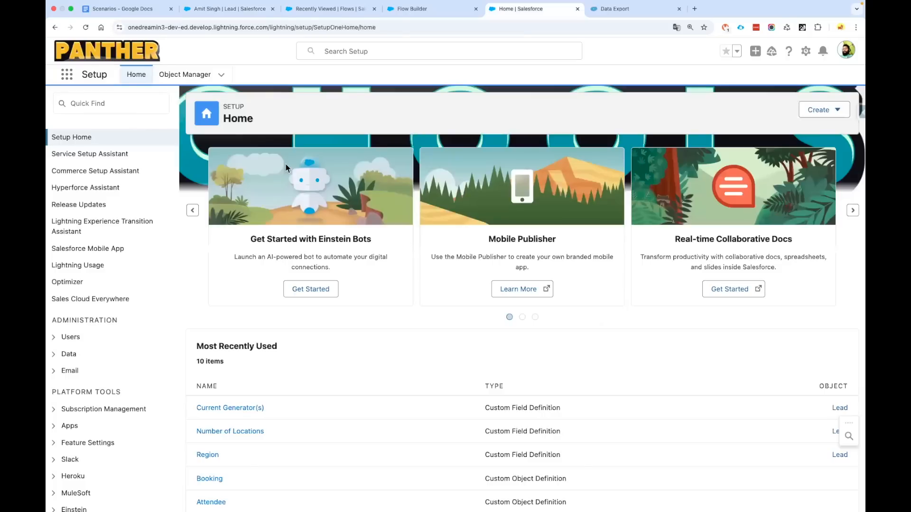
pyautogui.click(199, 76)
pyautogui.click(685, 105)
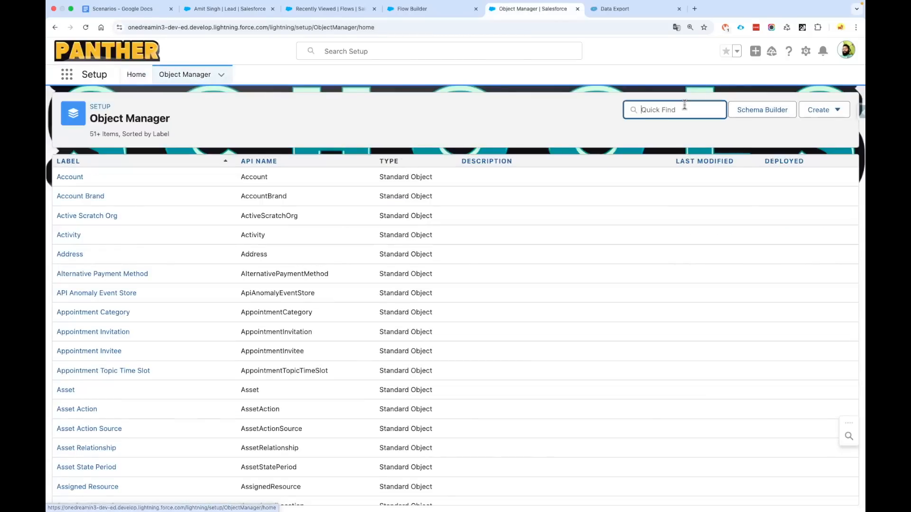
pyautogui.write('Lead')
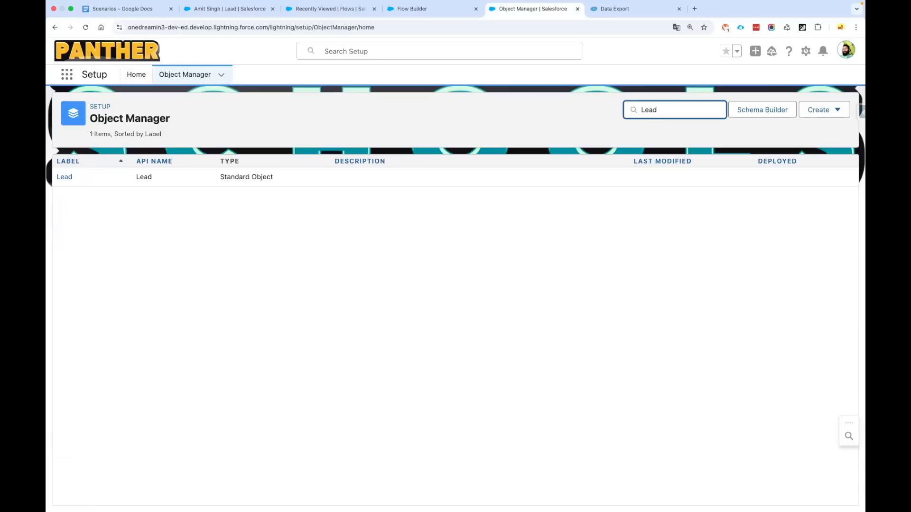
pyautogui.click(65, 177)
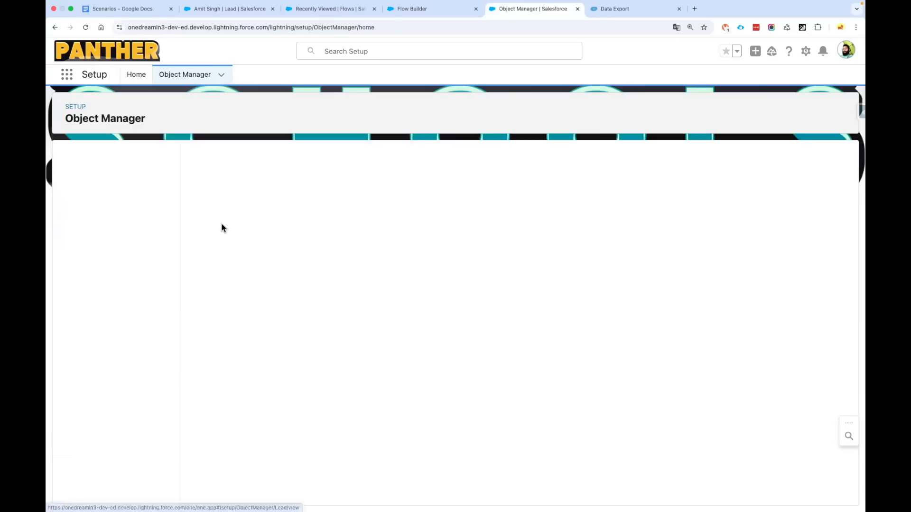
# Find the Region__c field under Fields & Relationships and review its EMEA, AMER, APAC values
pyautogui.click(112, 179)
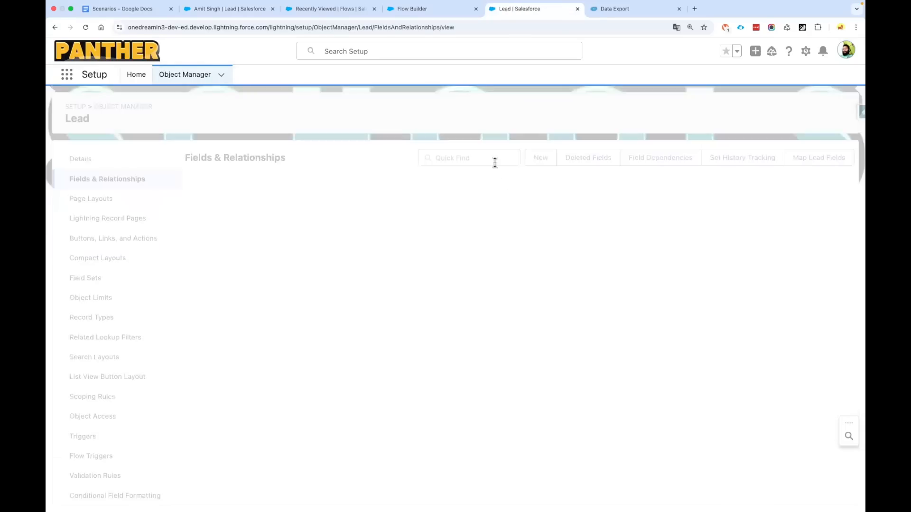
pyautogui.click(487, 158)
pyautogui.write('Regis')
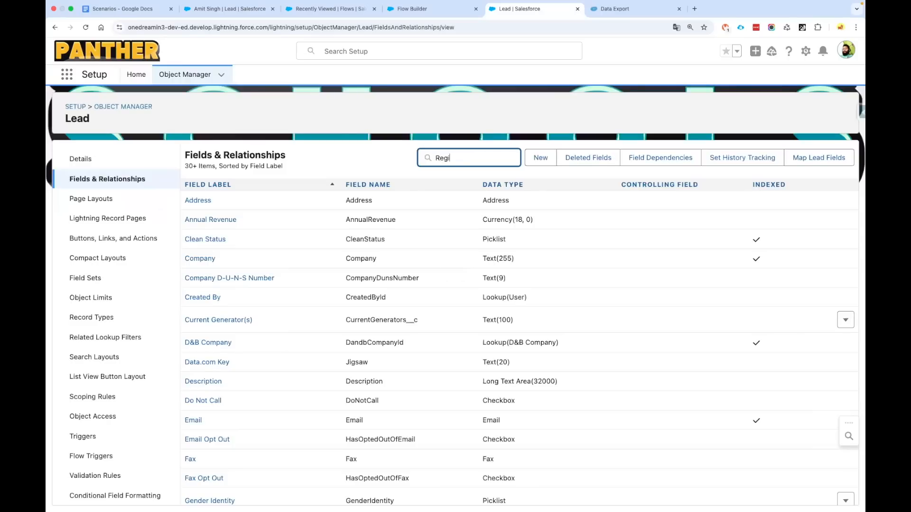
pyautogui.press('BackSpace')
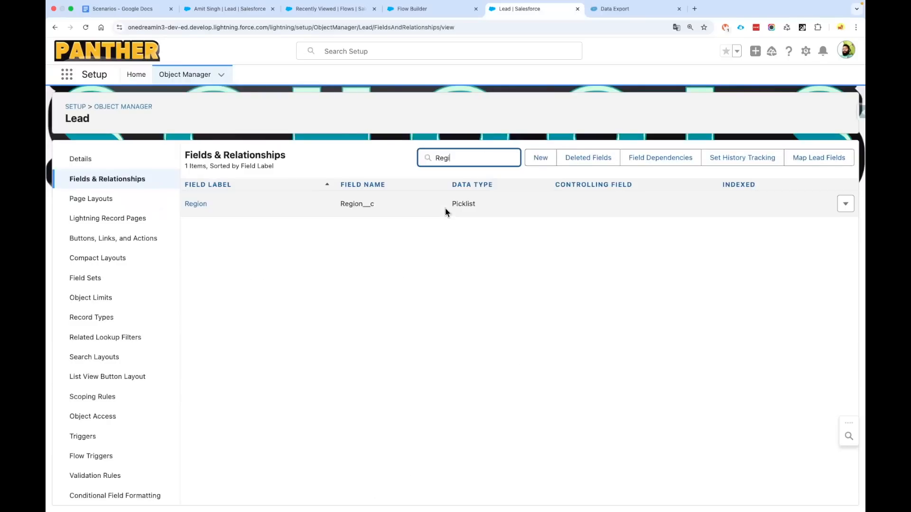
pyautogui.doubleClick(353, 199)
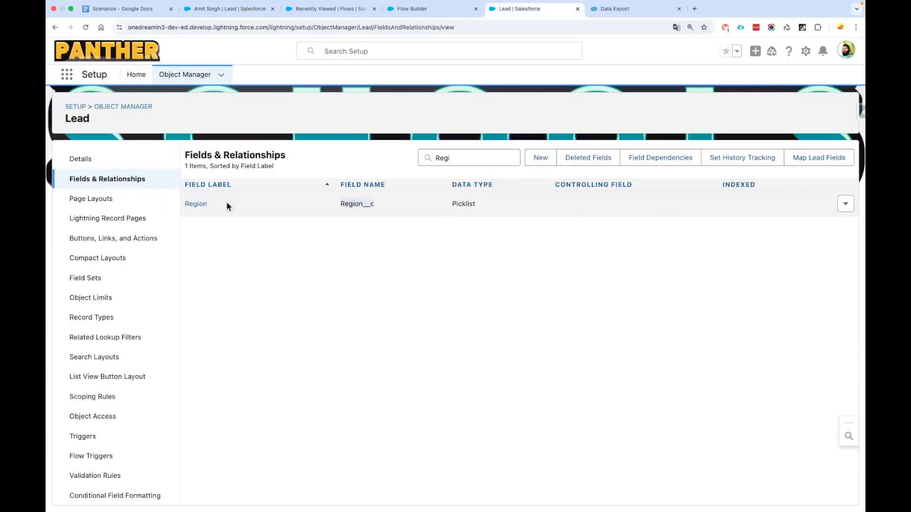
pyautogui.click(191, 204)
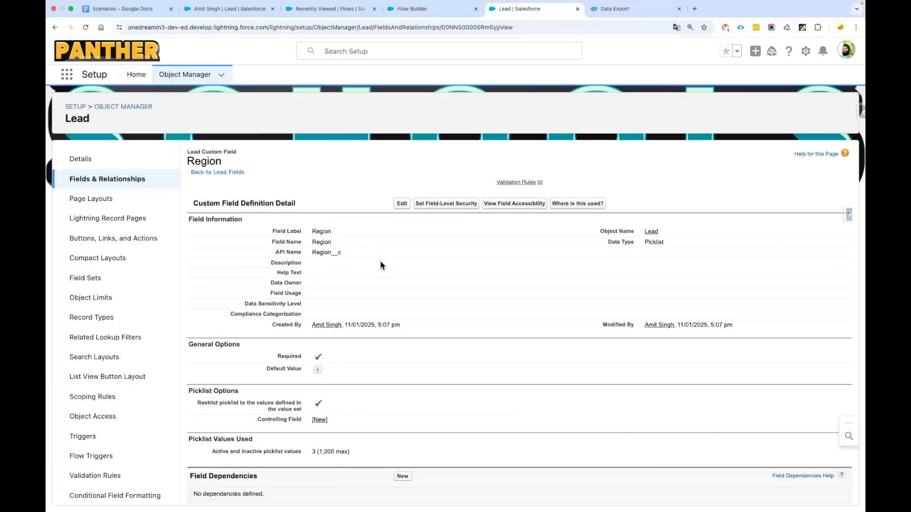
pyautogui.scroll(-5, 382, 265)
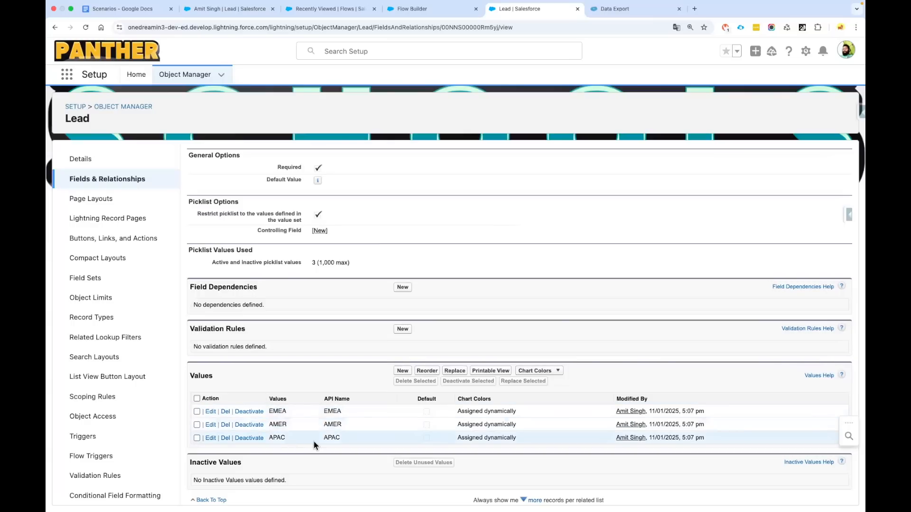
pyautogui.scroll(4, 314, 441)
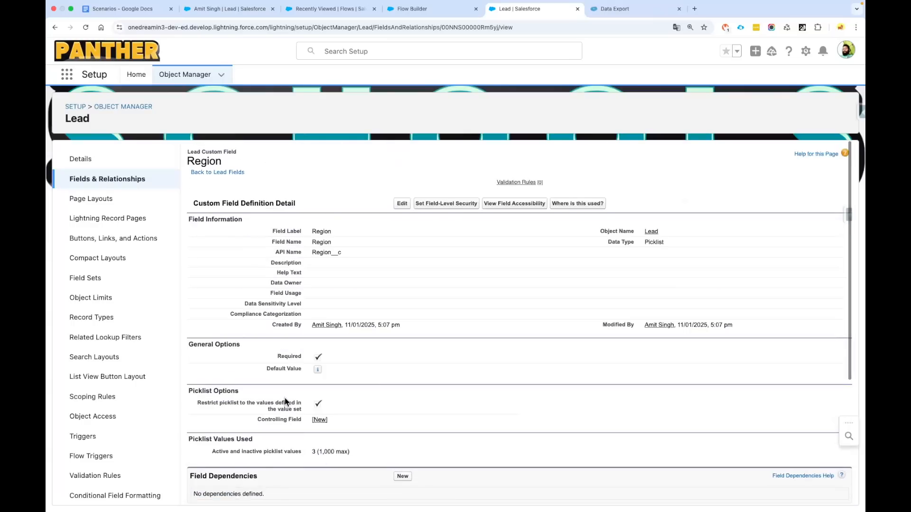
# Open Setup's Queues page via Quick Find 'Queue' to see the AMER, APAC and EMEA Lead queues
pyautogui.click(137, 75)
pyautogui.click(123, 107)
pyautogui.write('Queue')
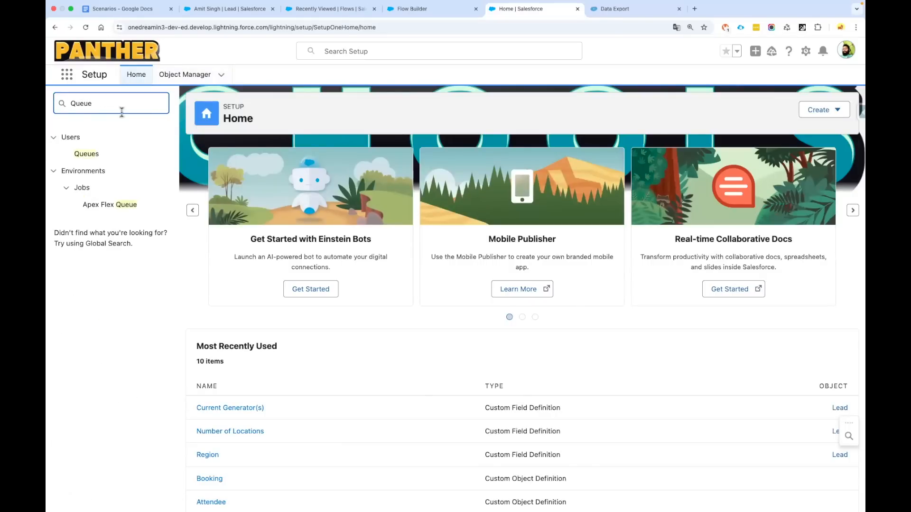
pyautogui.click(95, 155)
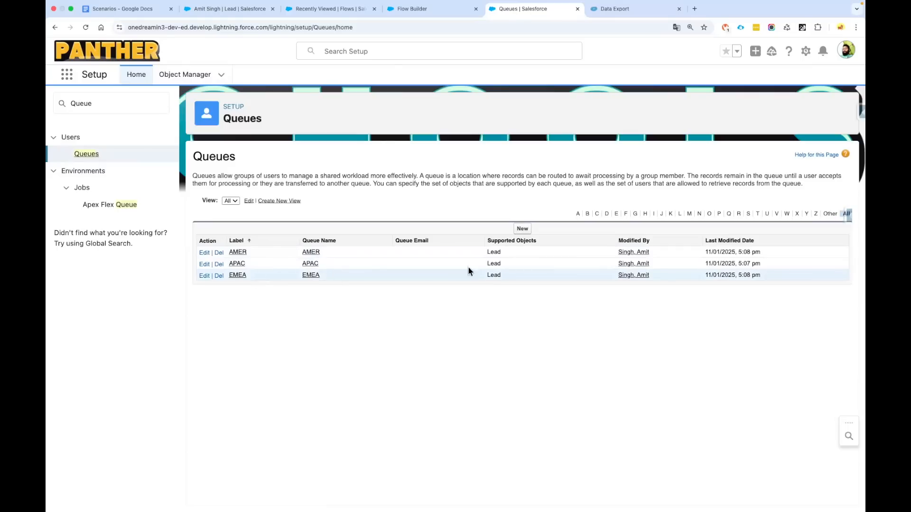
pyautogui.moveTo(487, 240); pyautogui.dragTo(562, 241)
# Close the old Flow Builder tab, discarding its unsaved flow
pyautogui.click(414, 14)
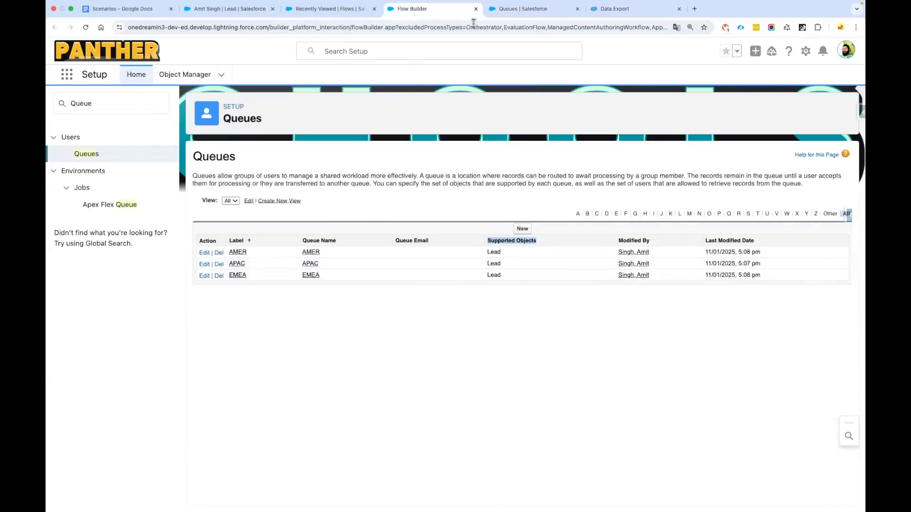
pyautogui.click(476, 9)
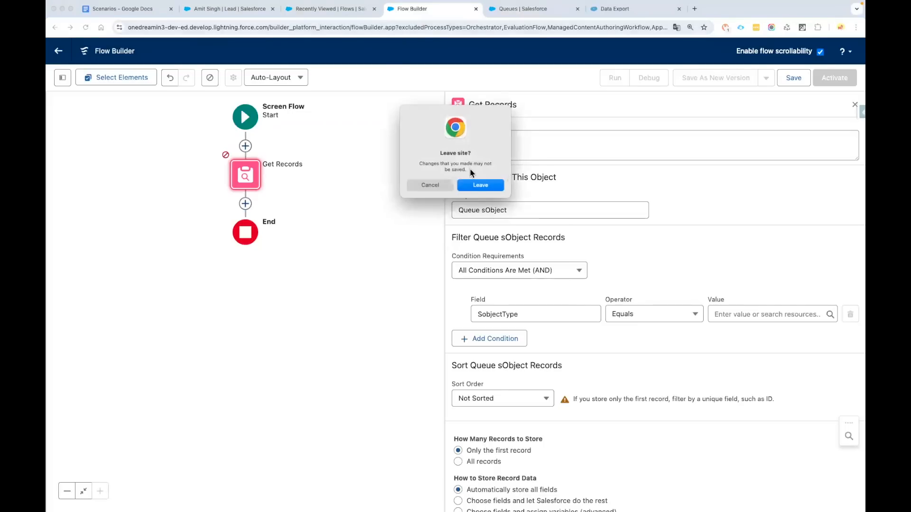
pyautogui.click(480, 185)
# From the recent flows list, create a Record-Triggered Flow using Start From Scratch
pyautogui.click(331, 10)
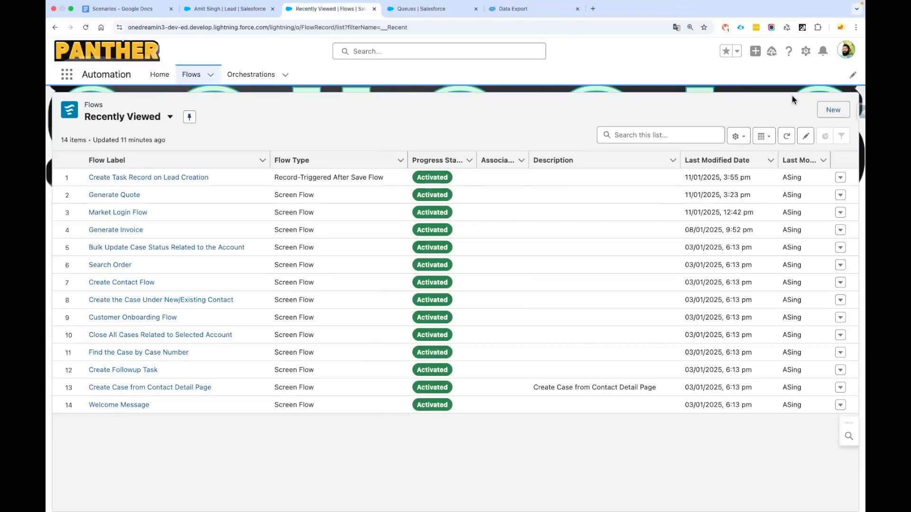
pyautogui.click(833, 110)
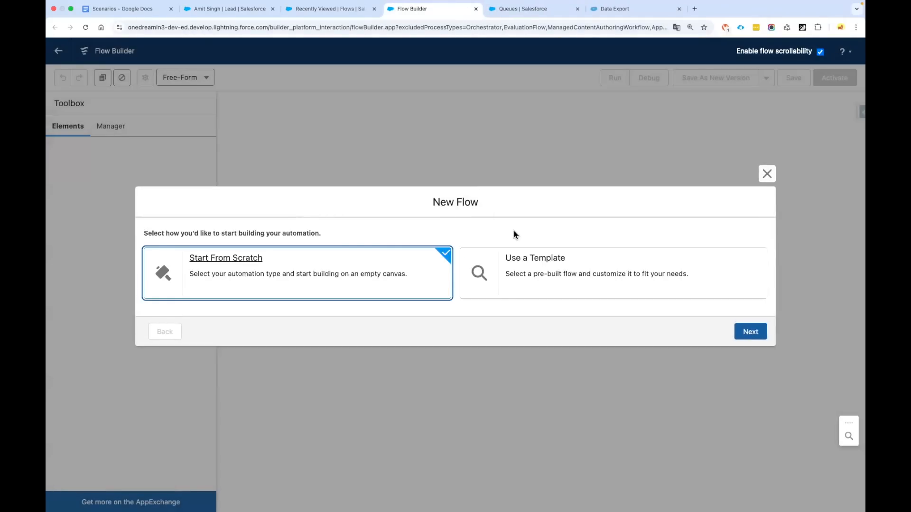
pyautogui.click(512, 231)
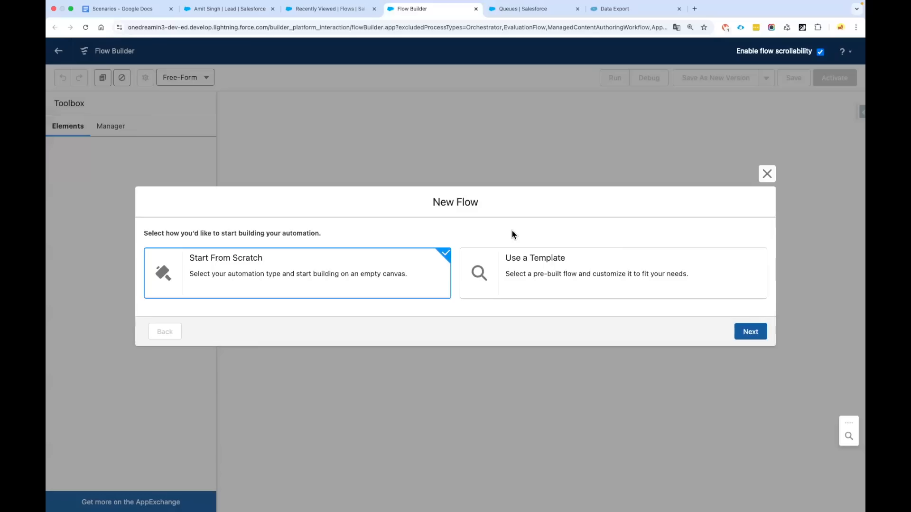
pyautogui.click(746, 333)
pyautogui.click(564, 161)
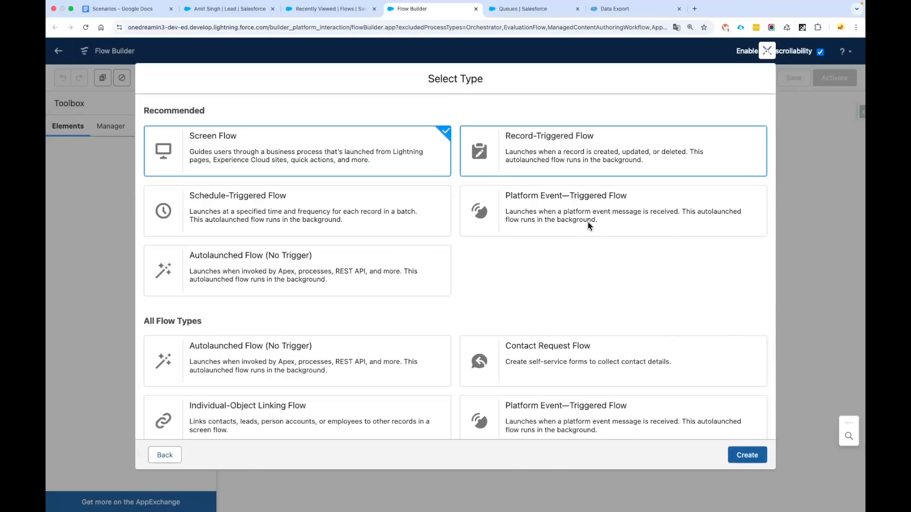
pyautogui.click(738, 455)
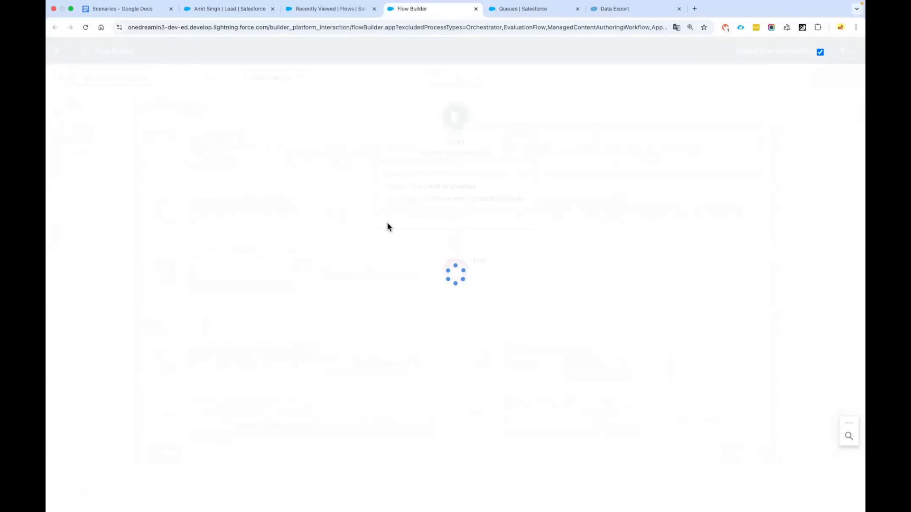
# Set Lead as the object that triggers the flow
pyautogui.click(422, 193)
pyautogui.write('Lead')
pyautogui.click(417, 213)
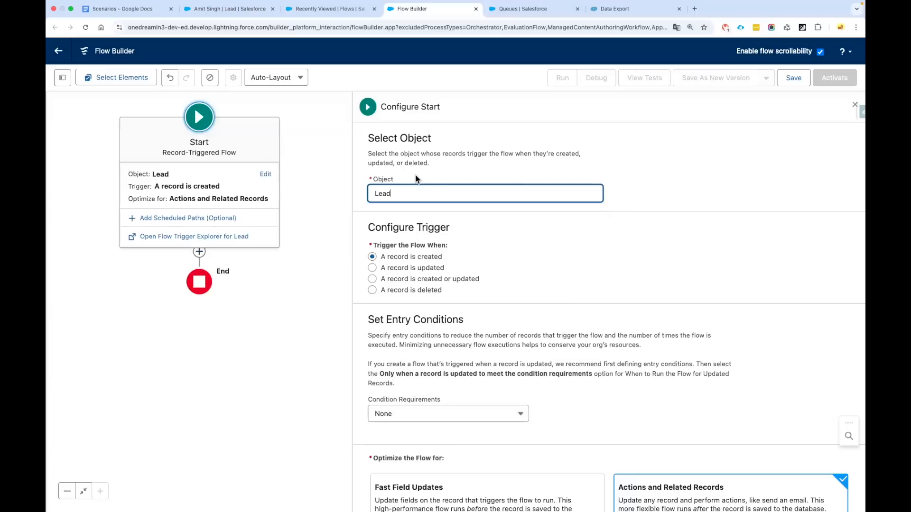
# Choose 'A record is created or updated' as the trigger, highlighting entry conditions and optimization options
pyautogui.moveTo(375, 249); pyautogui.dragTo(467, 249)
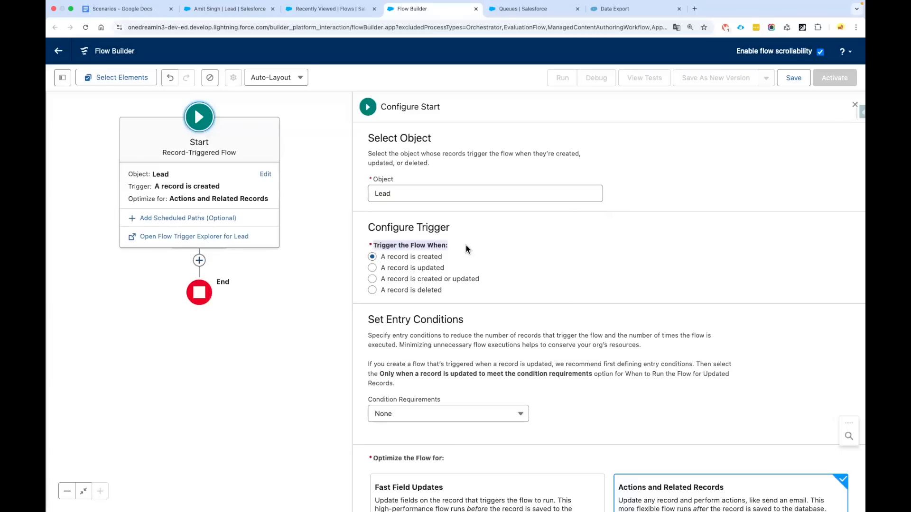
pyautogui.click(373, 280)
pyautogui.moveTo(381, 282); pyautogui.dragTo(506, 288)
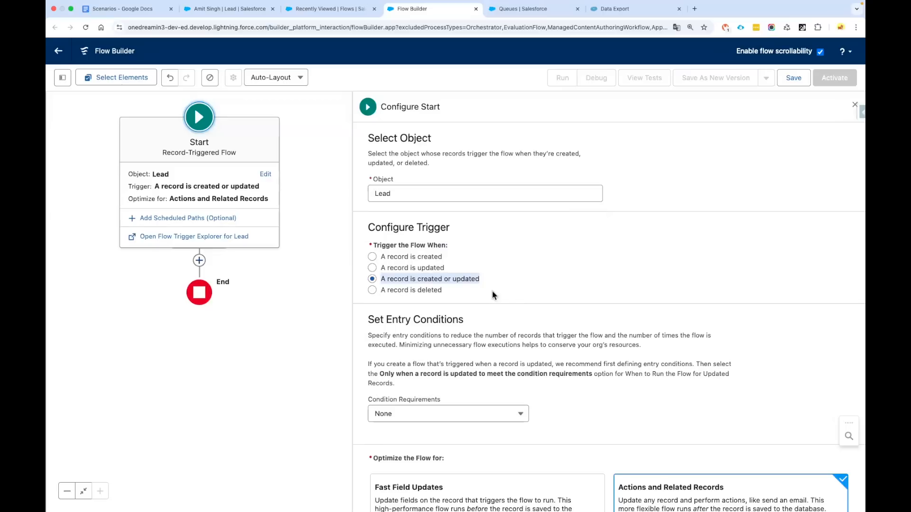
pyautogui.moveTo(367, 321); pyautogui.dragTo(485, 326)
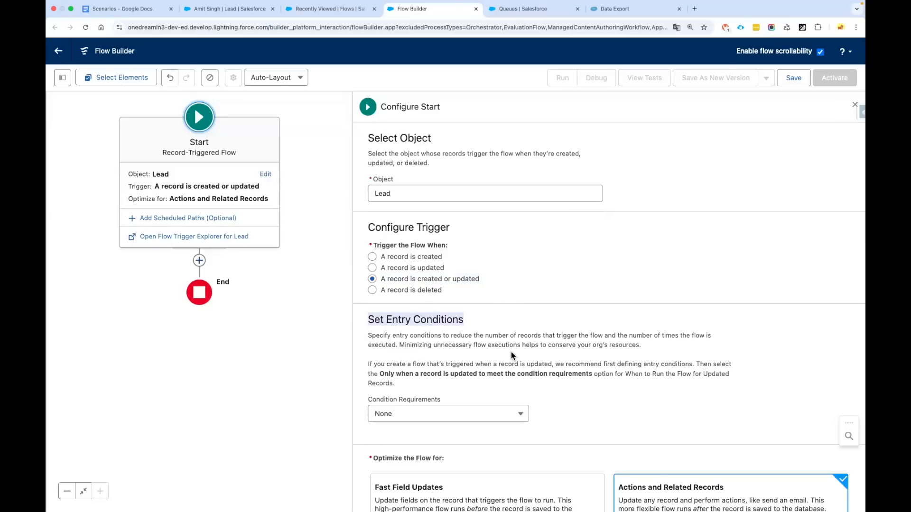
pyautogui.scroll(-1, 511, 353)
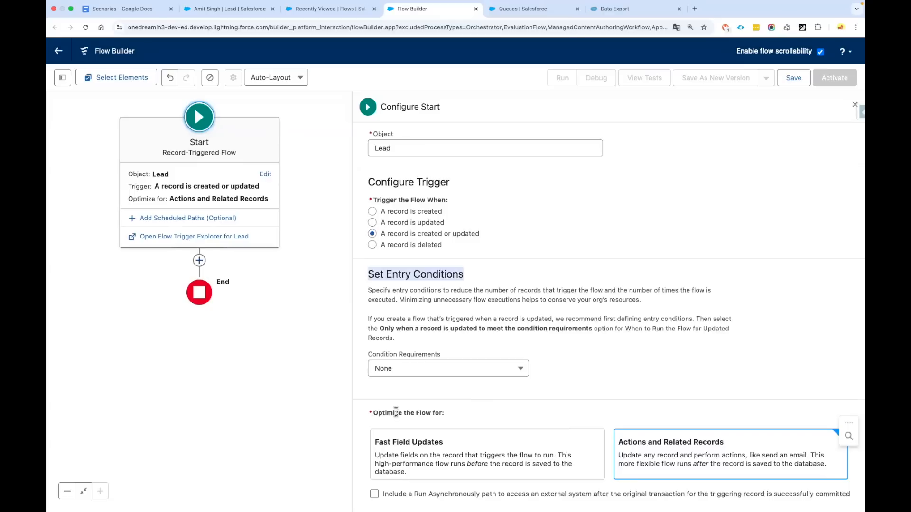
pyautogui.moveTo(376, 413); pyautogui.dragTo(447, 414)
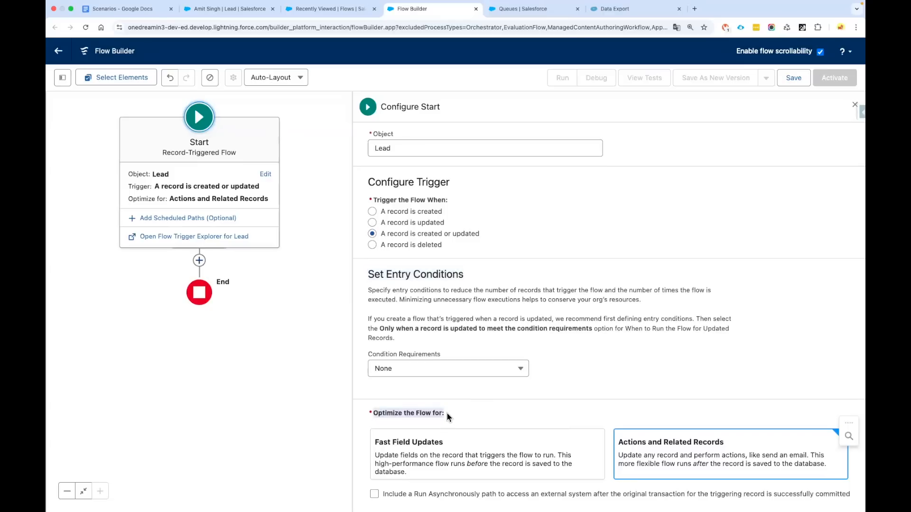
pyautogui.click(490, 398)
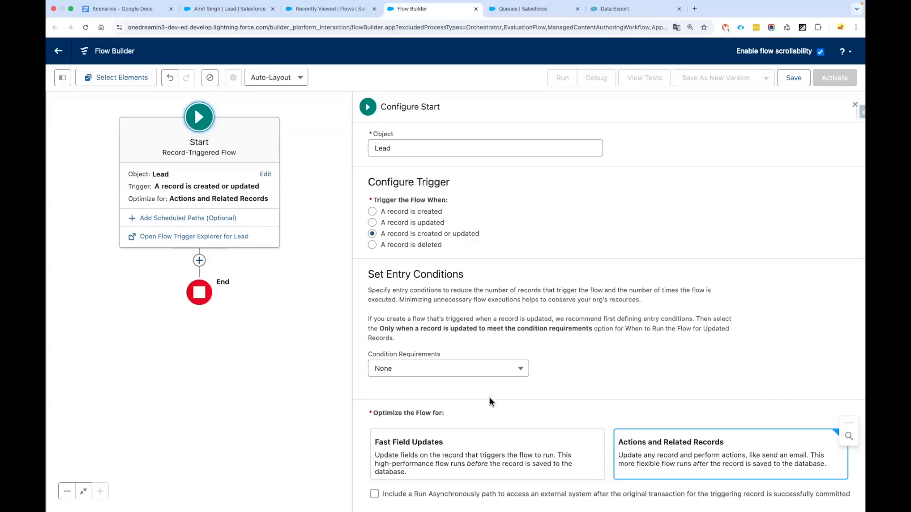
# Switch optimization to Fast Field Updates and bring up Add Element below Start
pyautogui.click(435, 460)
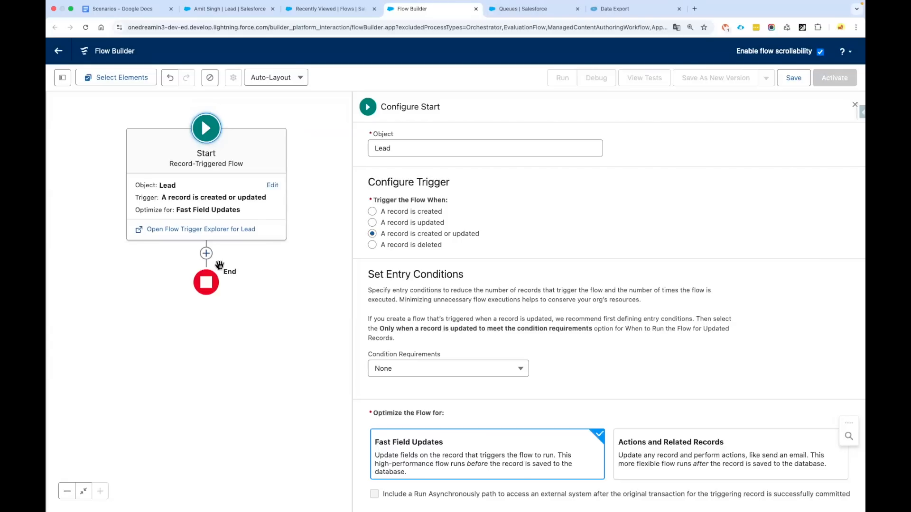
pyautogui.moveTo(258, 279); pyautogui.dragTo(262, 275)
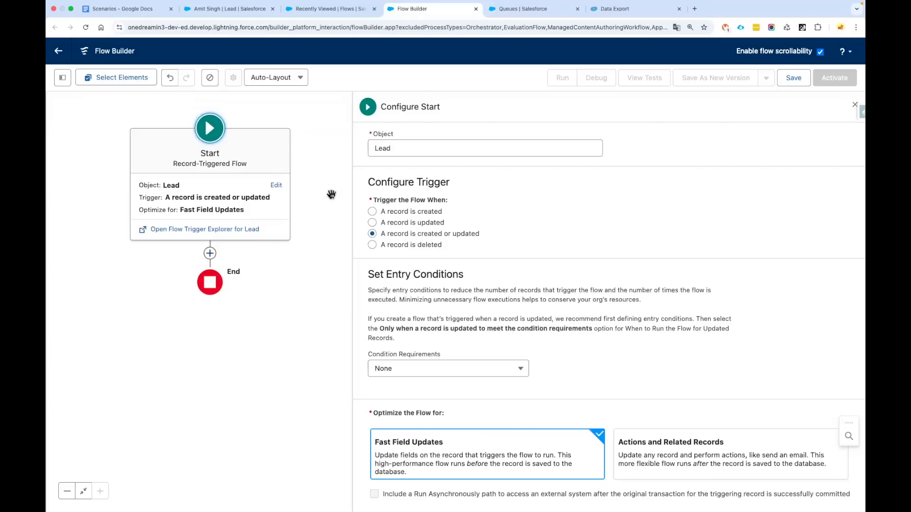
pyautogui.click(210, 253)
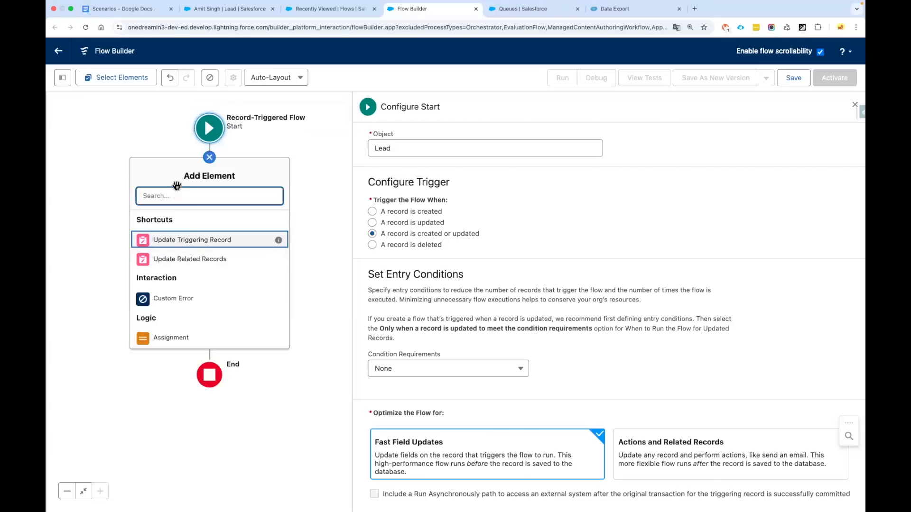
# Add a Get Records element labelled 'GR01: Get Queue Record'
pyautogui.write('GET Rec')
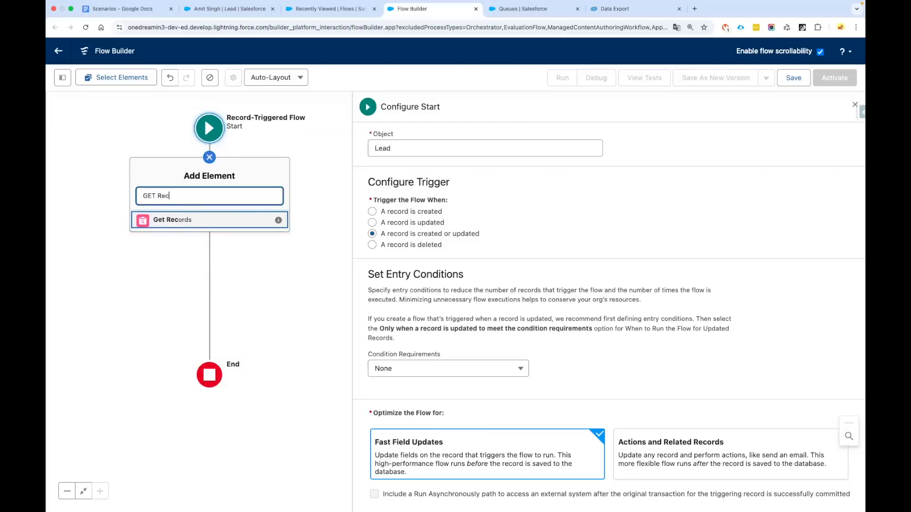
pyautogui.click(183, 220)
pyautogui.write('GR01')
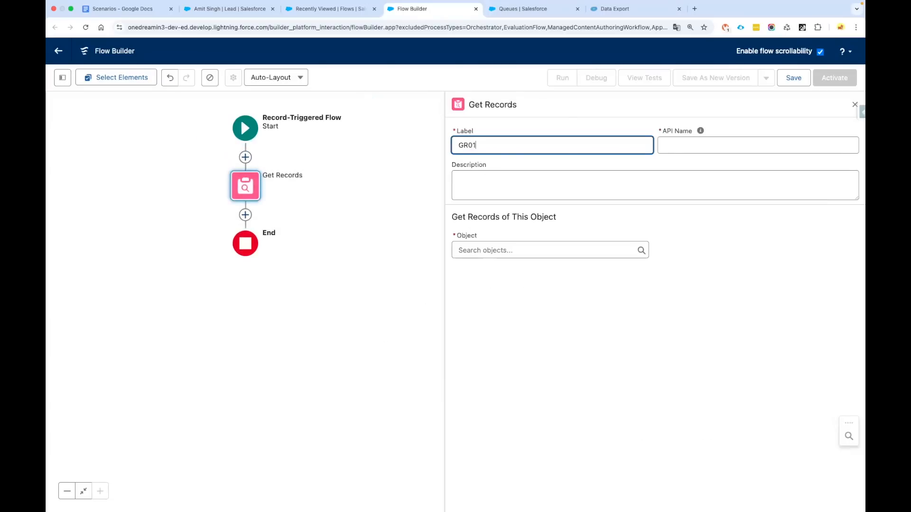
pyautogui.write(': Get Queue Record')
pyautogui.click(506, 193)
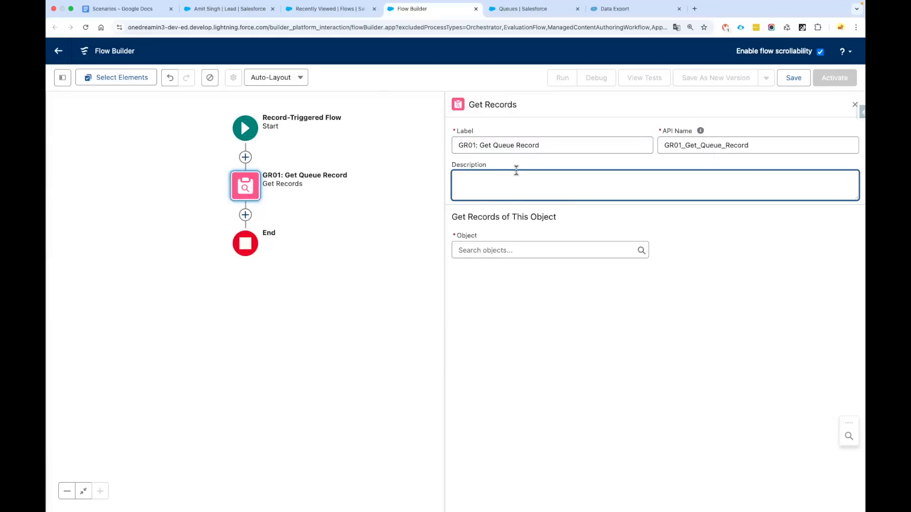
# Make GR01 query Queue sObject records filtered by SobjectType Equals Lead
pyautogui.click(491, 251)
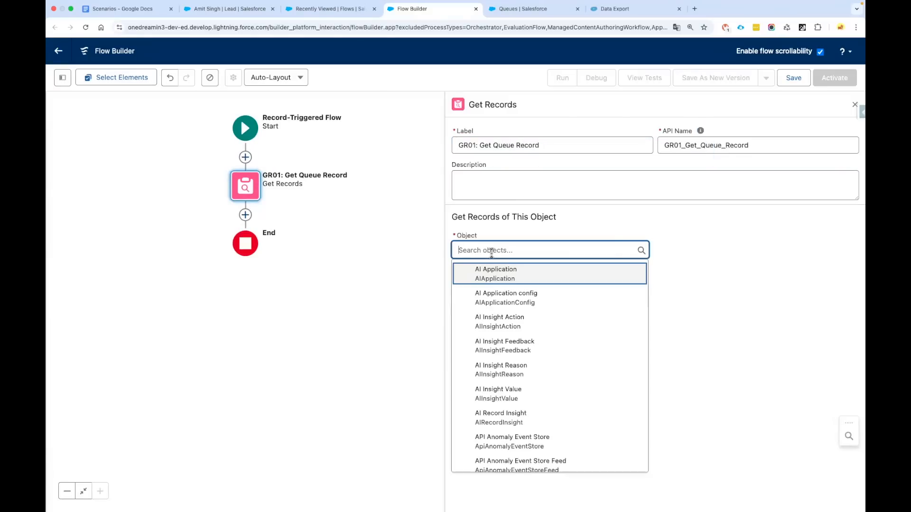
pyautogui.write('Queue')
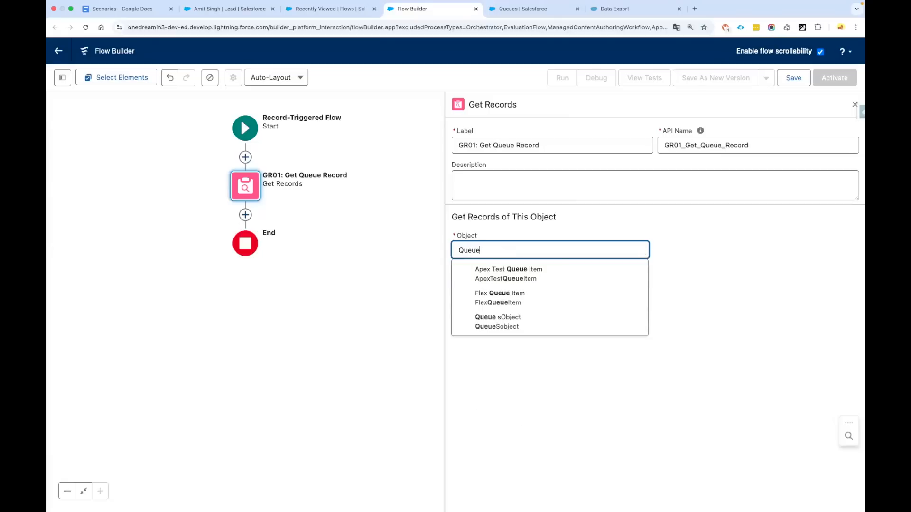
pyautogui.click(495, 328)
pyautogui.click(545, 209)
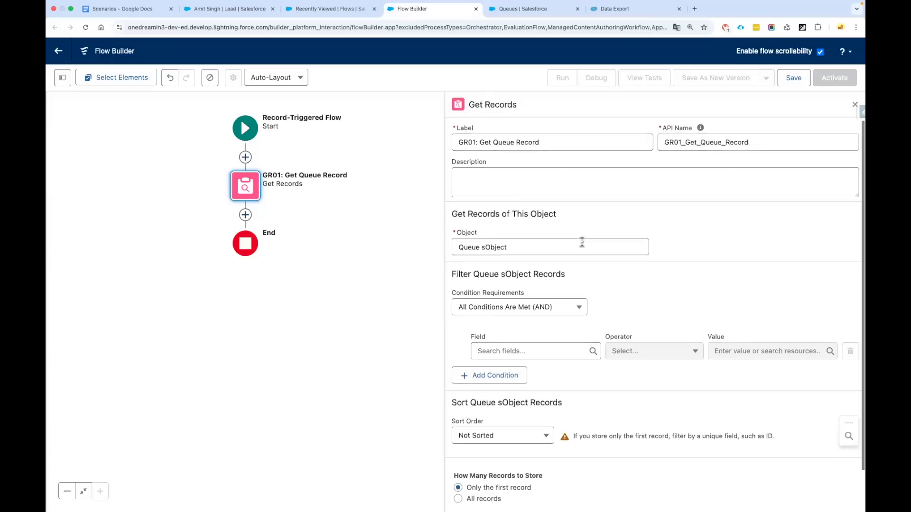
pyautogui.scroll(-1, 557, 291)
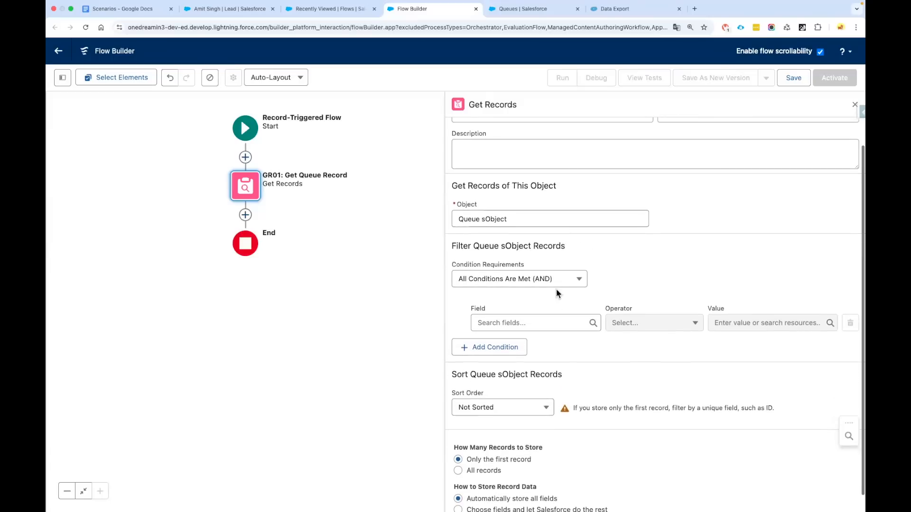
pyautogui.click(518, 323)
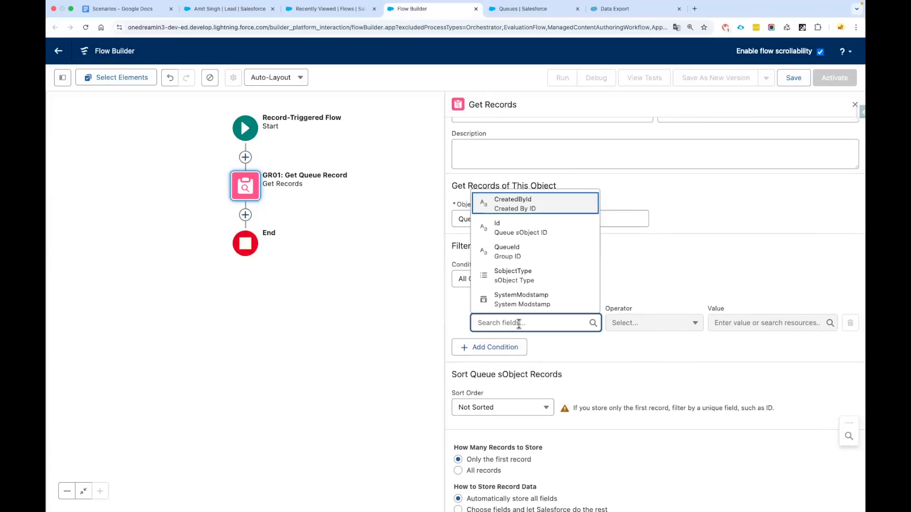
pyautogui.click(526, 281)
pyautogui.click(725, 327)
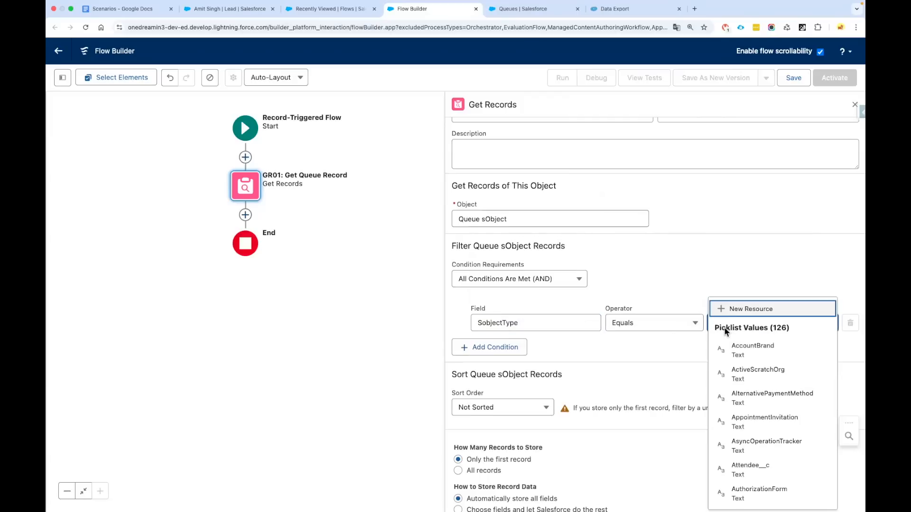
pyautogui.write('lead')
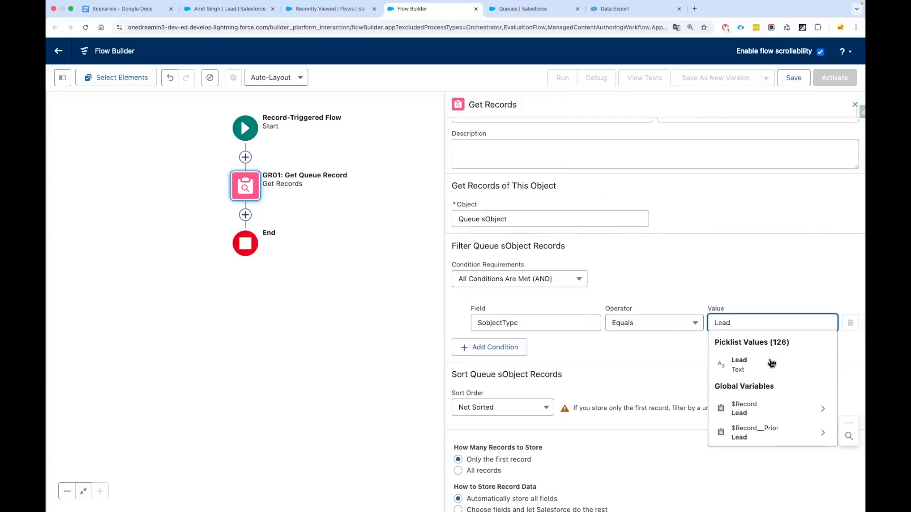
pyautogui.click(730, 355)
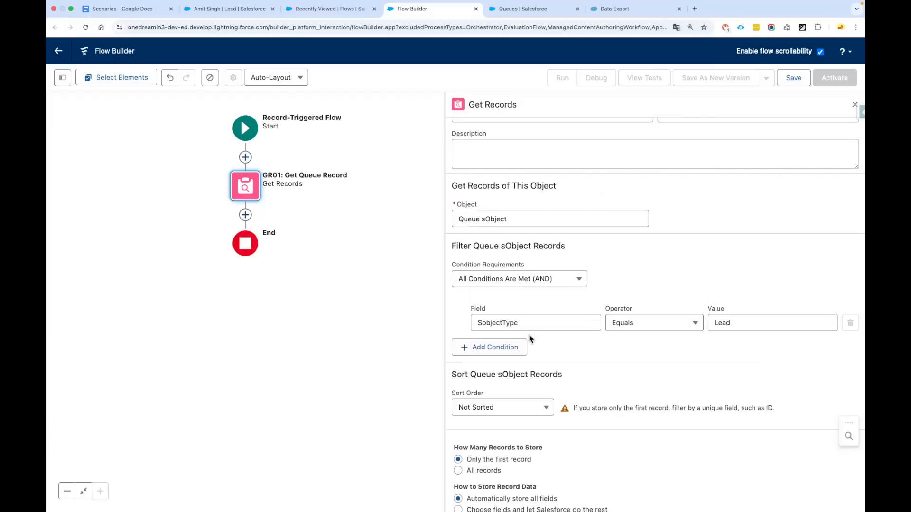
# Change GR01's queried object from Queue sObject to Group
pyautogui.tripleClick(492, 218)
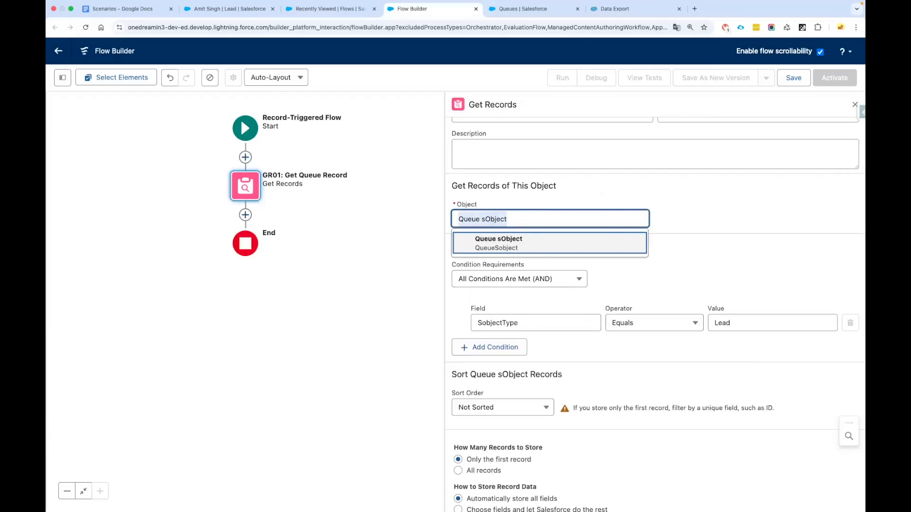
pyautogui.write('Grou')
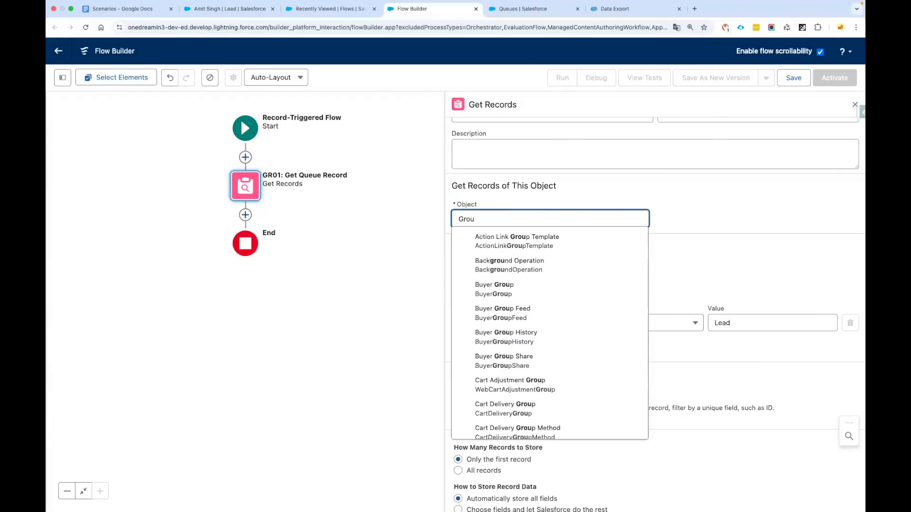
pyautogui.write('p')
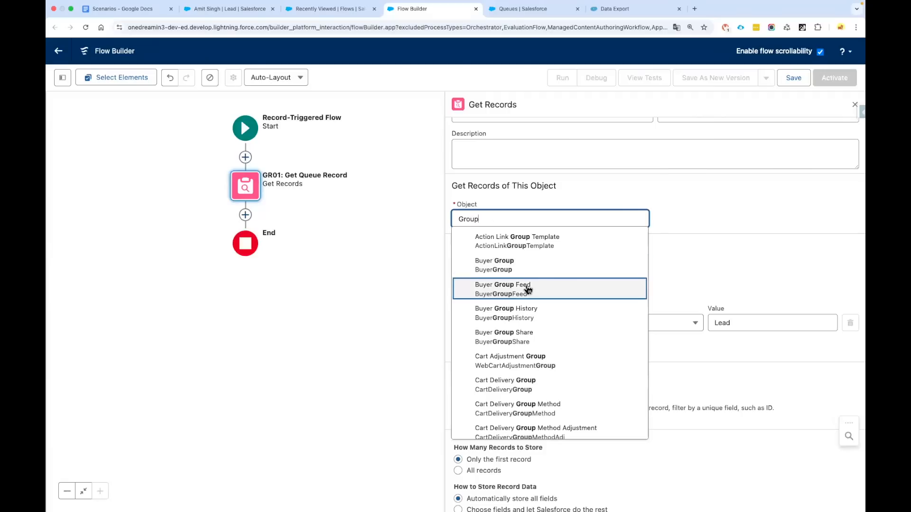
pyautogui.scroll(-3, 528, 289)
pyautogui.scroll(-2, 528, 289)
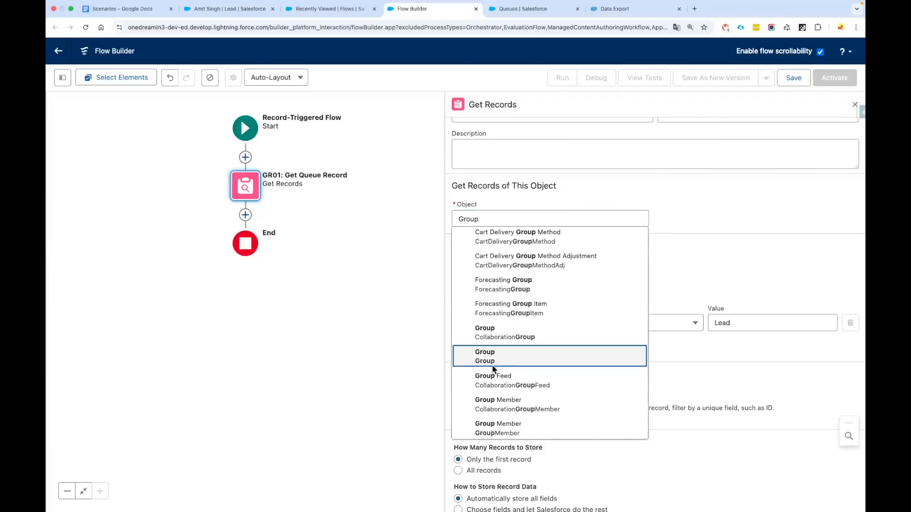
pyautogui.click(520, 354)
pyautogui.doubleClick(460, 220)
pyautogui.click(502, 203)
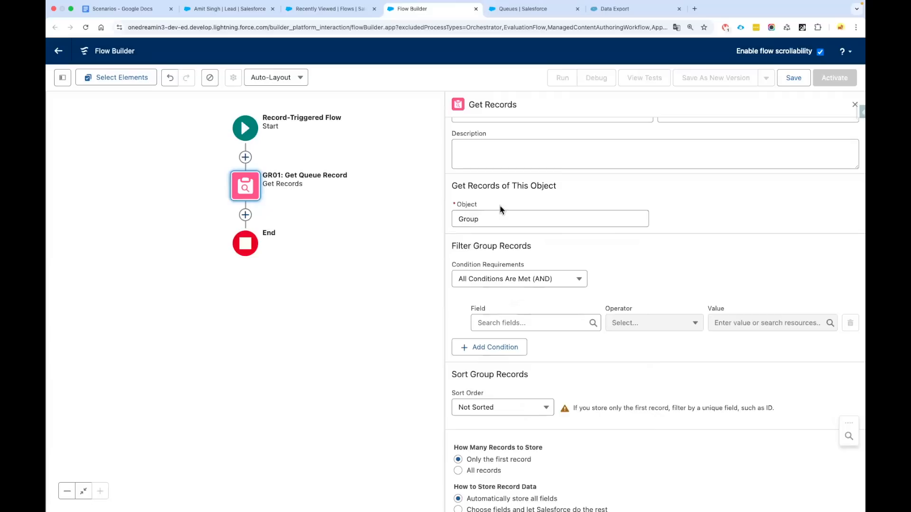
# Set the first filter field to Name and add a second AND condition row
pyautogui.click(527, 322)
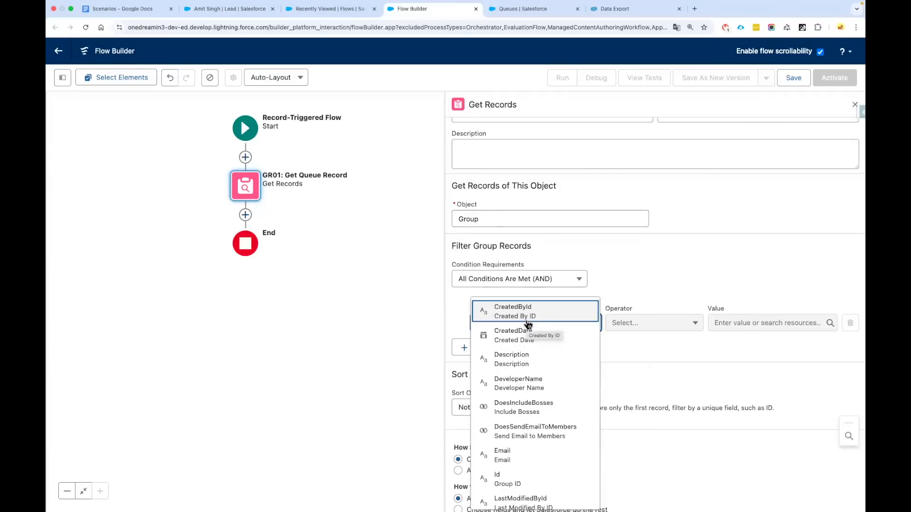
pyautogui.write('So')
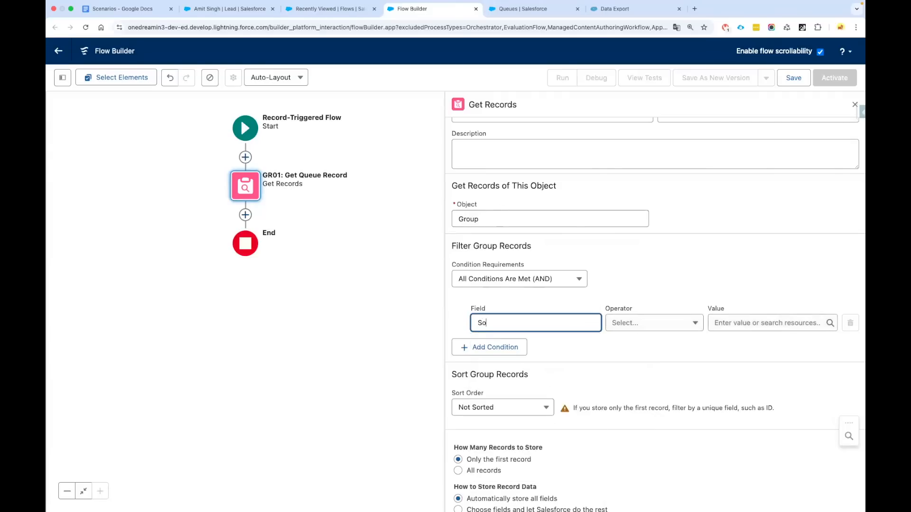
pyautogui.press('BackSpace')
pyautogui.press('BackSpace')
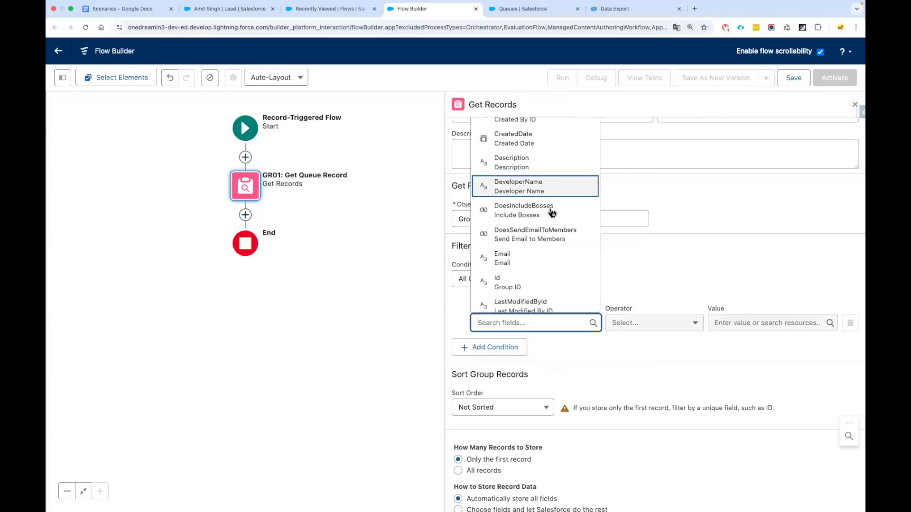
pyautogui.scroll(-3, 551, 216)
pyautogui.scroll(-3, 541, 252)
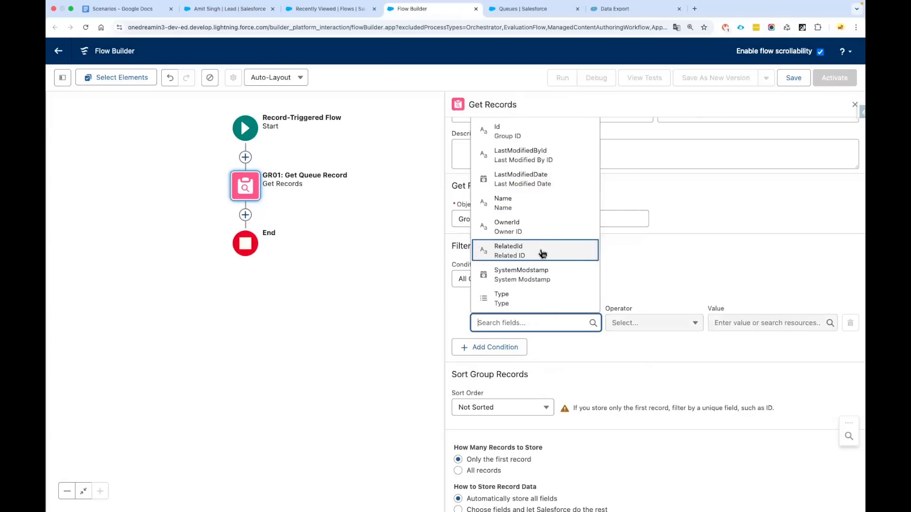
pyautogui.scroll(5, 543, 253)
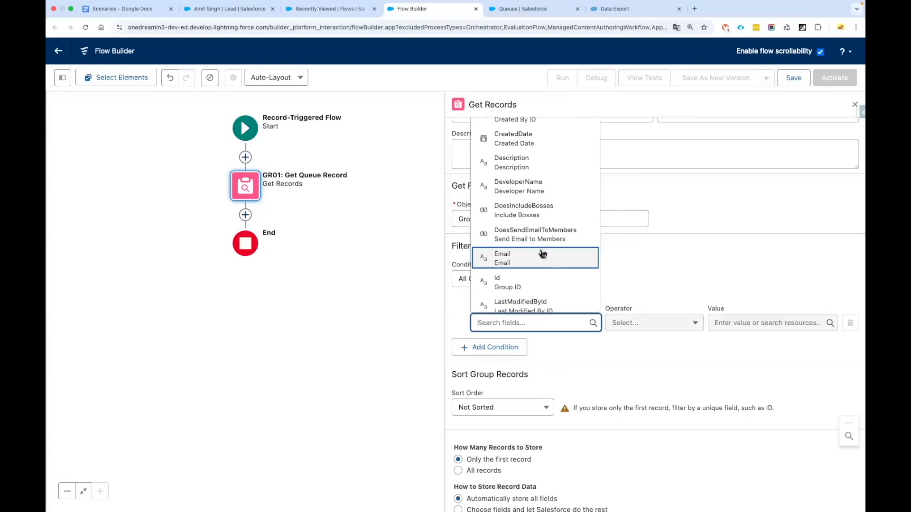
pyautogui.write('Name')
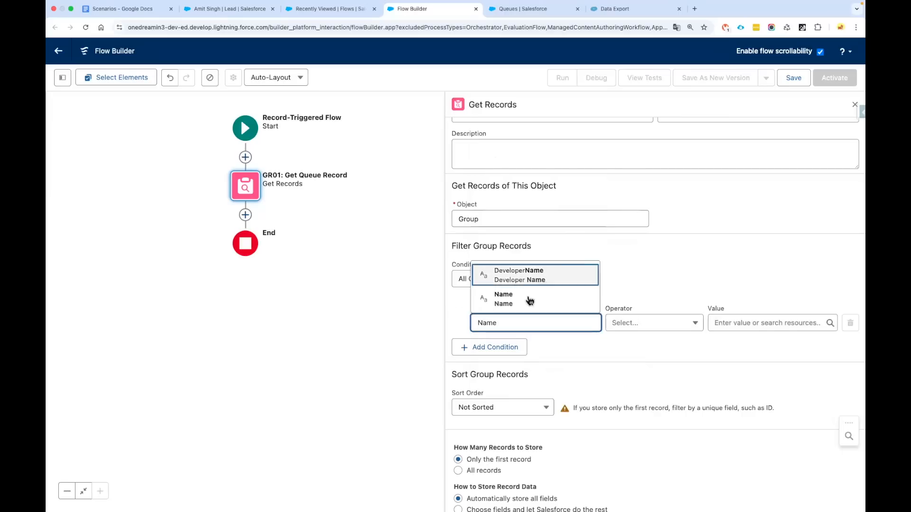
pyautogui.click(529, 299)
pyautogui.click(503, 348)
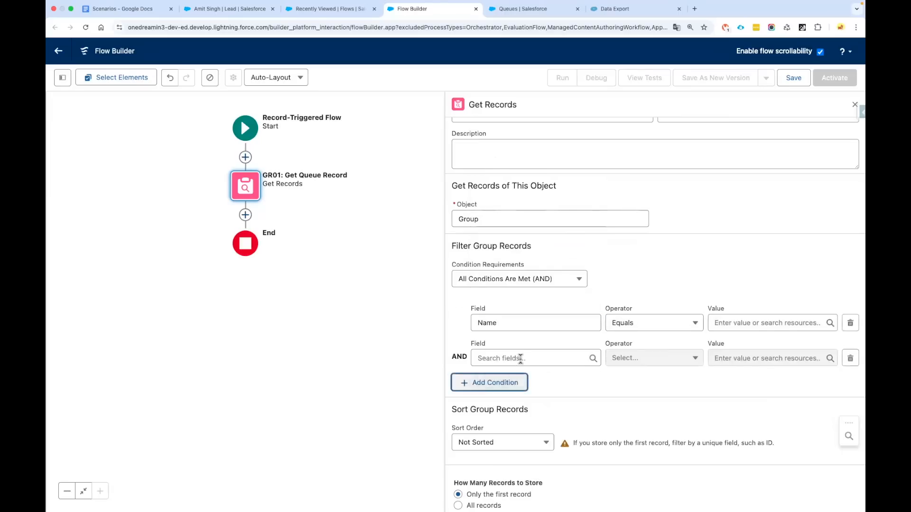
# Set the second condition to Type Equals Queue
pyautogui.click(520, 360)
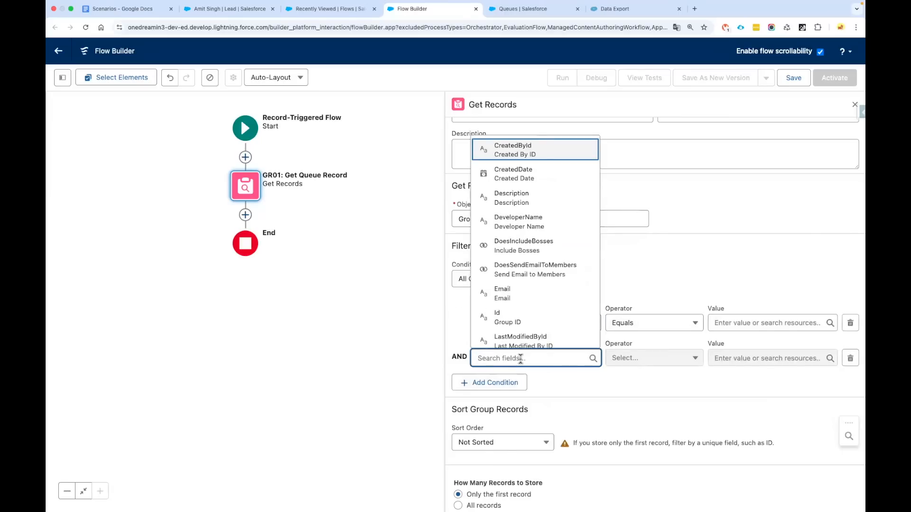
pyautogui.scroll(-3, 546, 317)
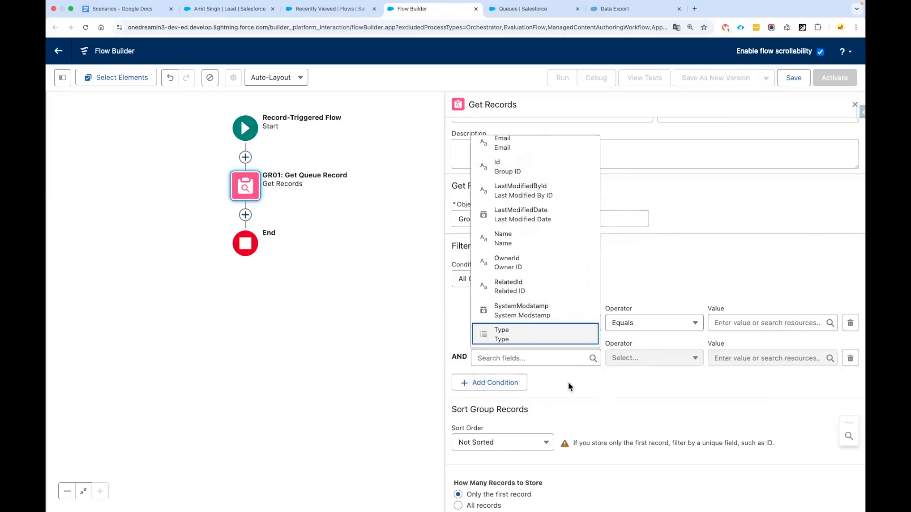
pyautogui.press('Return')
pyautogui.click(743, 358)
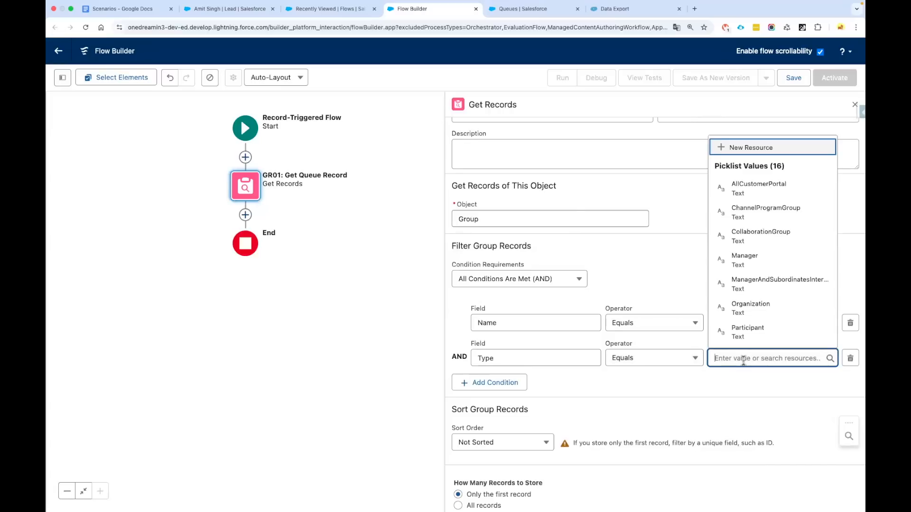
pyautogui.write('Que')
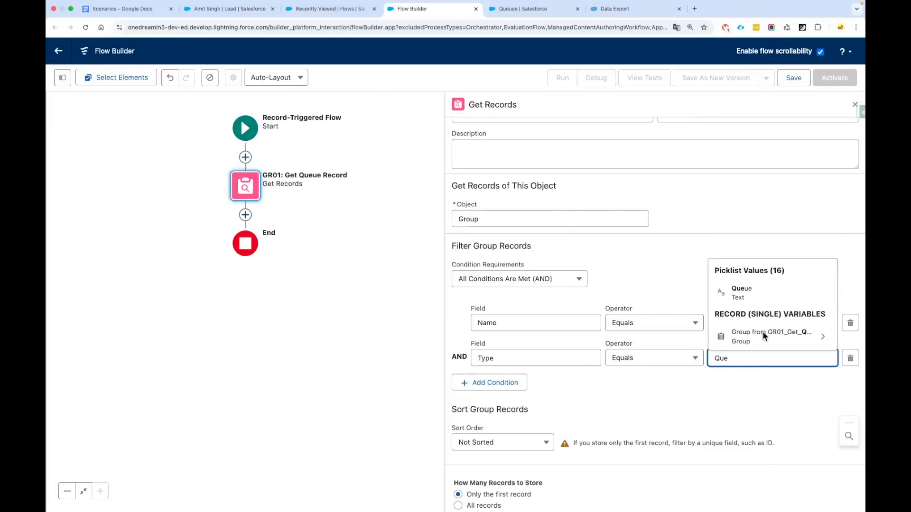
pyautogui.click(760, 293)
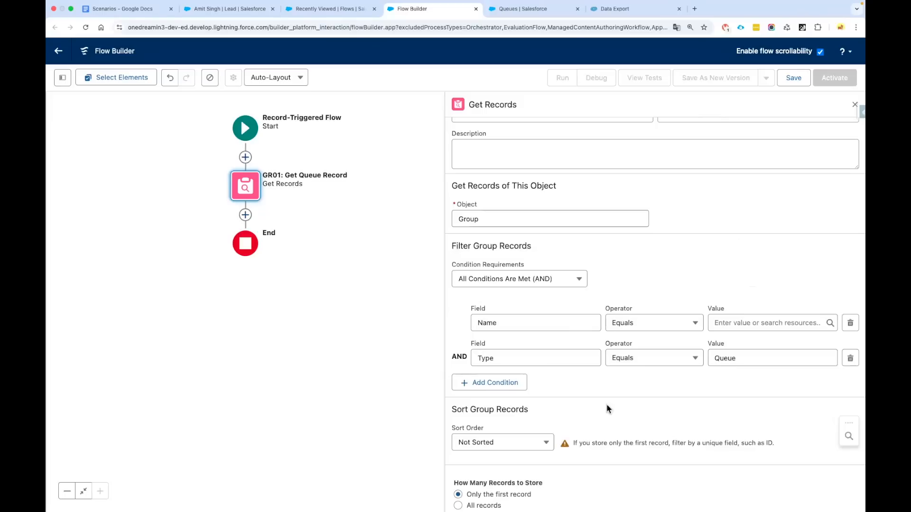
# Set the Name condition's value to {!$Record.Region__c}, keeping first-record-only and automatic field storage
pyautogui.click(742, 323)
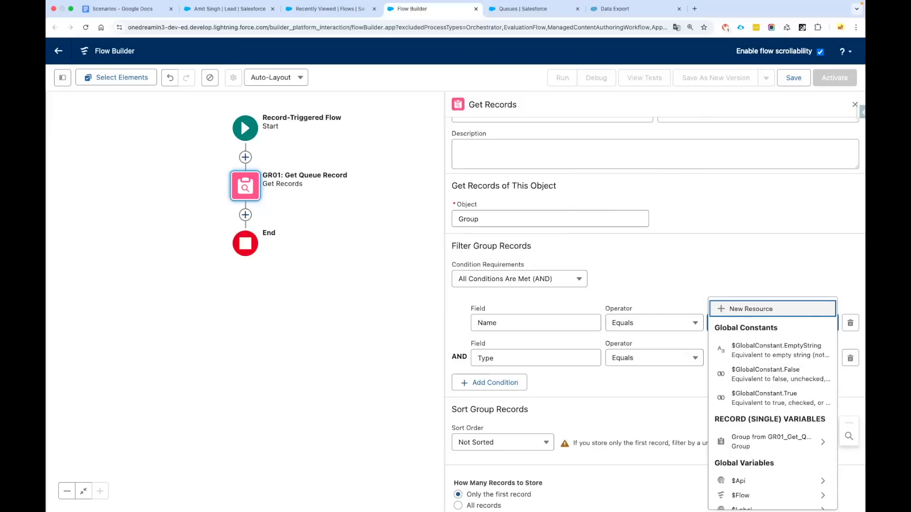
pyautogui.write('Rec')
pyautogui.click(755, 409)
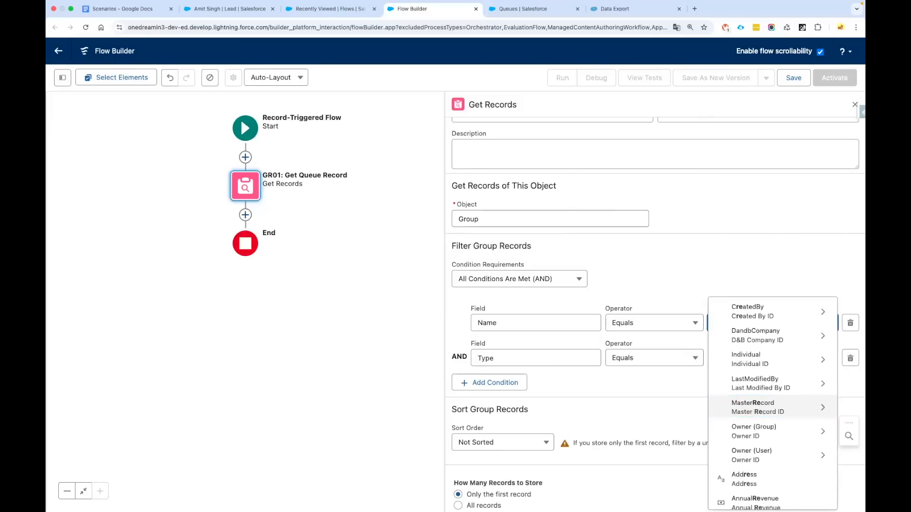
pyautogui.write('Reg')
pyautogui.click(750, 348)
pyautogui.click(712, 270)
pyautogui.scroll(-2, 528, 435)
pyautogui.moveTo(465, 442); pyautogui.dragTo(535, 444)
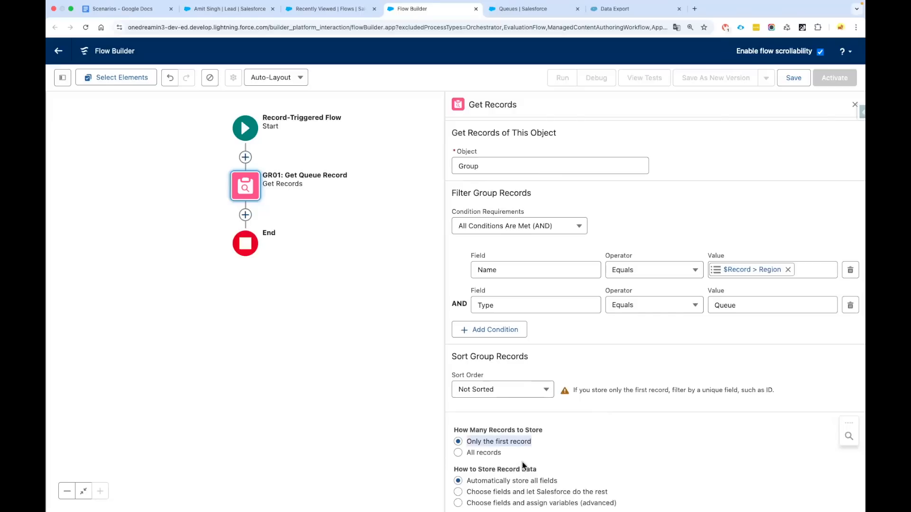
pyautogui.moveTo(468, 482); pyautogui.dragTo(615, 488)
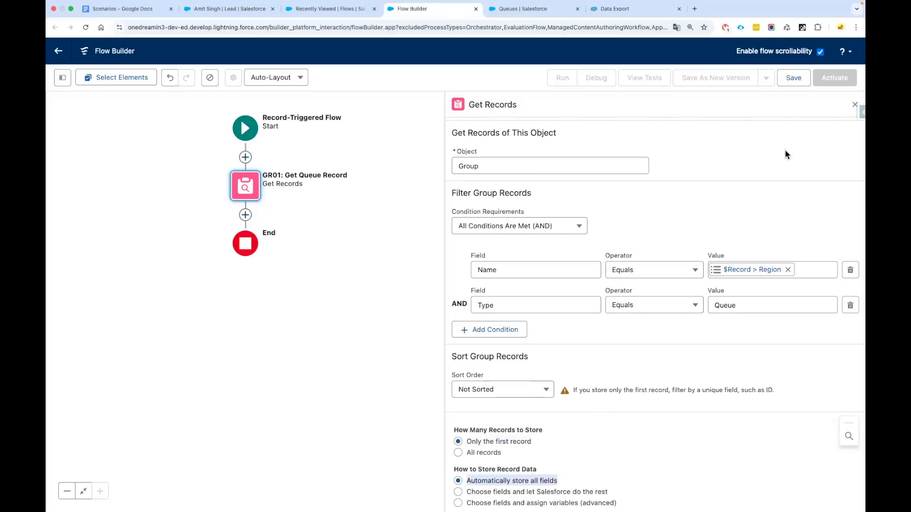
# Save the flow with the label 'Custom lead routing - V1'
pyautogui.click(794, 78)
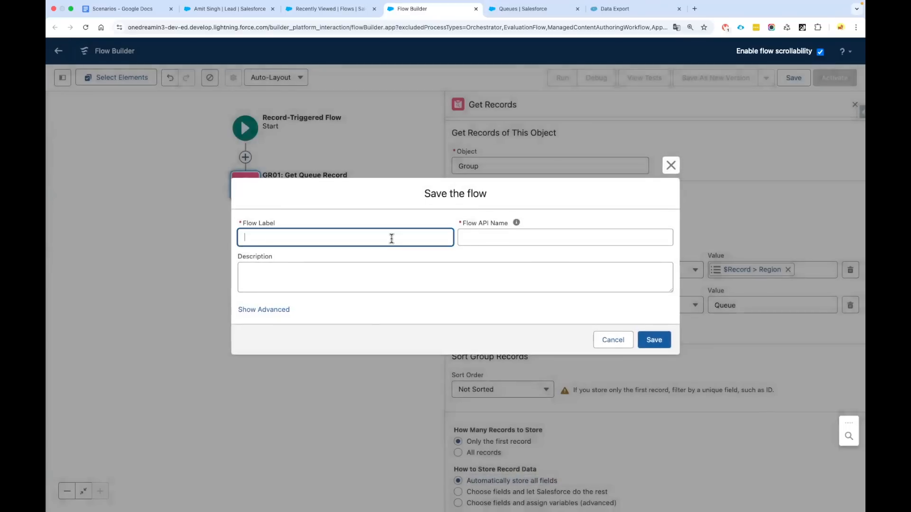
pyautogui.write('Assi')
pyautogui.hotkey('ctrl', 'a')
pyautogui.press('BackSpace')
pyautogui.write('Custom')
pyautogui.press('Return')
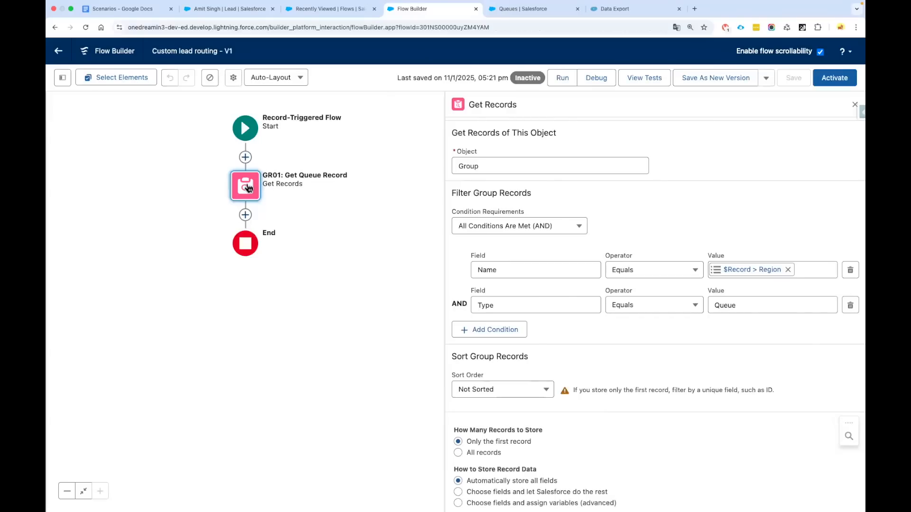
# Add a fault path from GR01: Get Queue Record to a custom error labelled 'CE01: Queue Not Found'
pyautogui.click(246, 188)
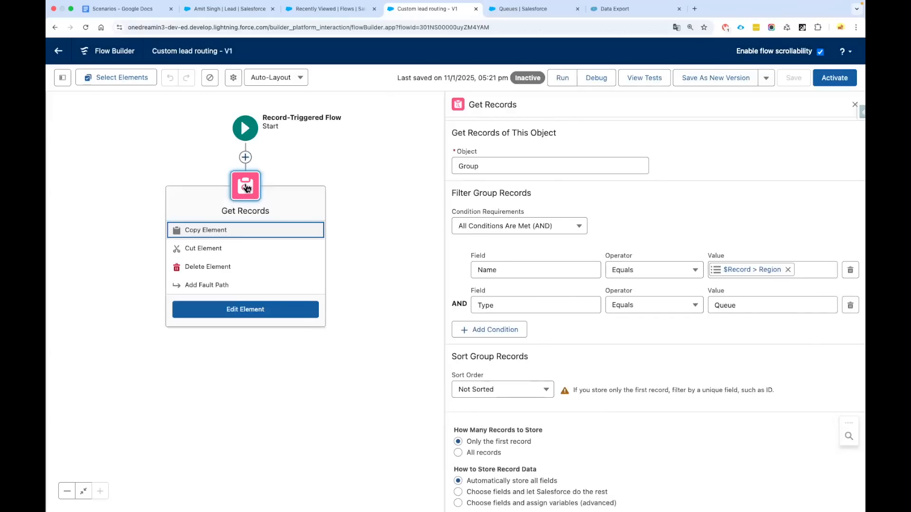
pyautogui.click(234, 285)
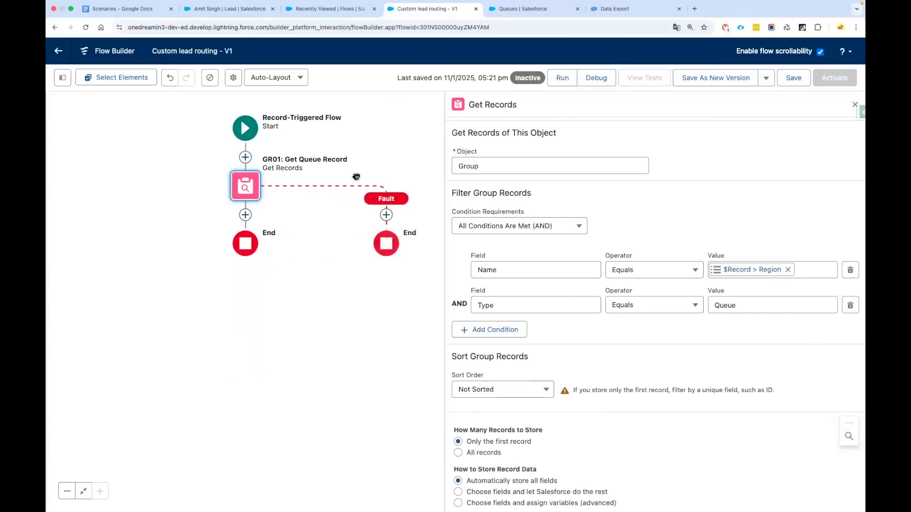
pyautogui.click(372, 222)
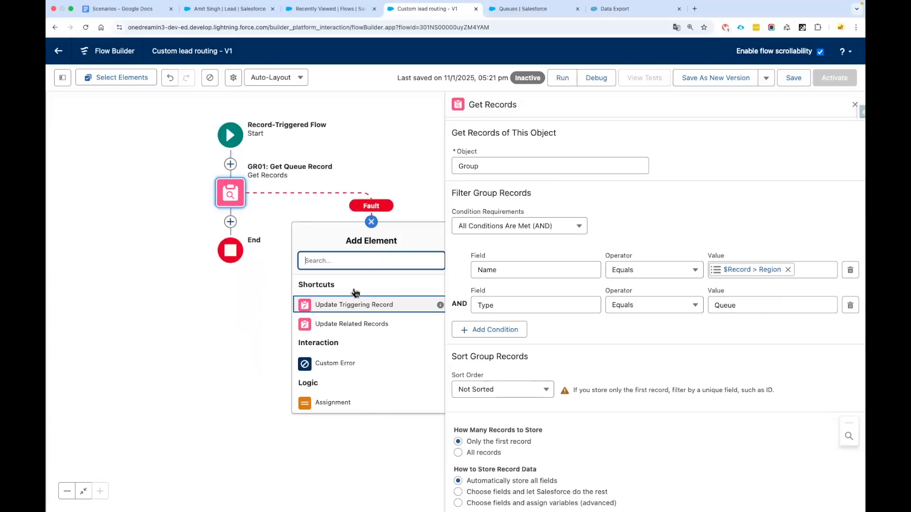
pyautogui.click(335, 363)
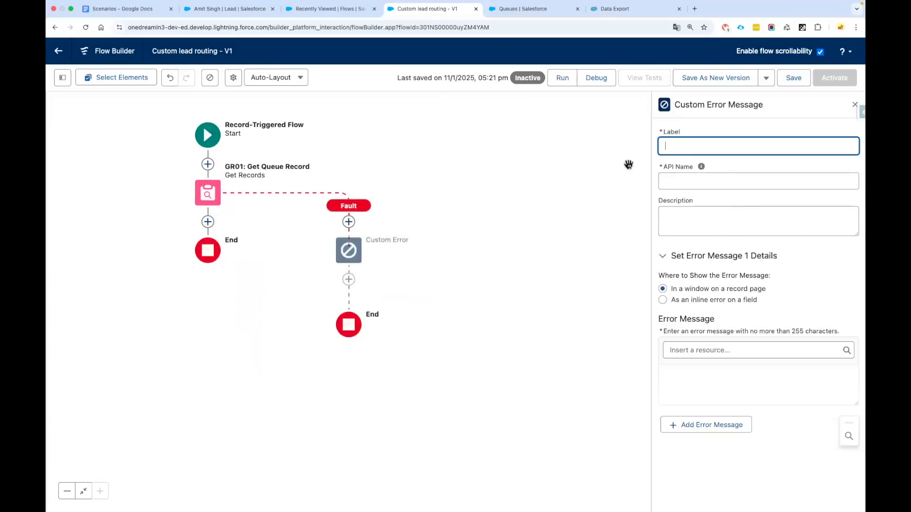
pyautogui.write('CE01:')
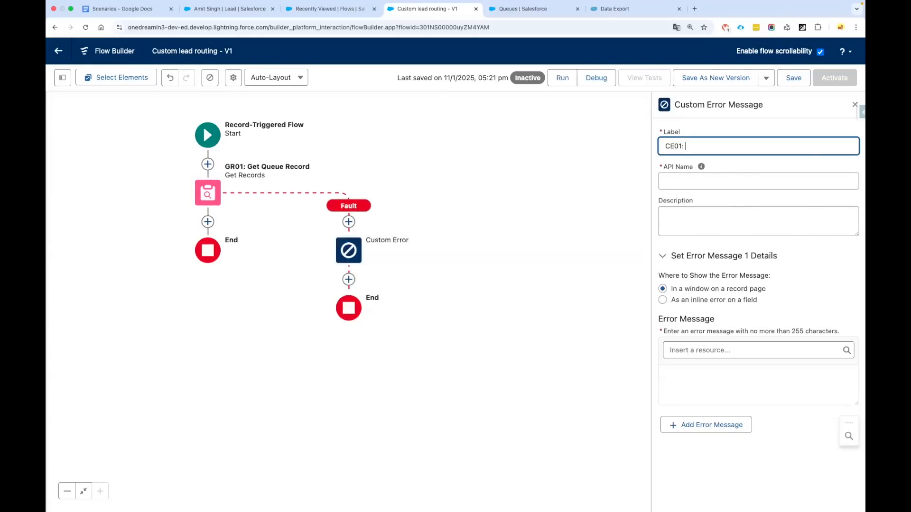
pyautogui.write(' Queue Not Found')
pyautogui.click(701, 166)
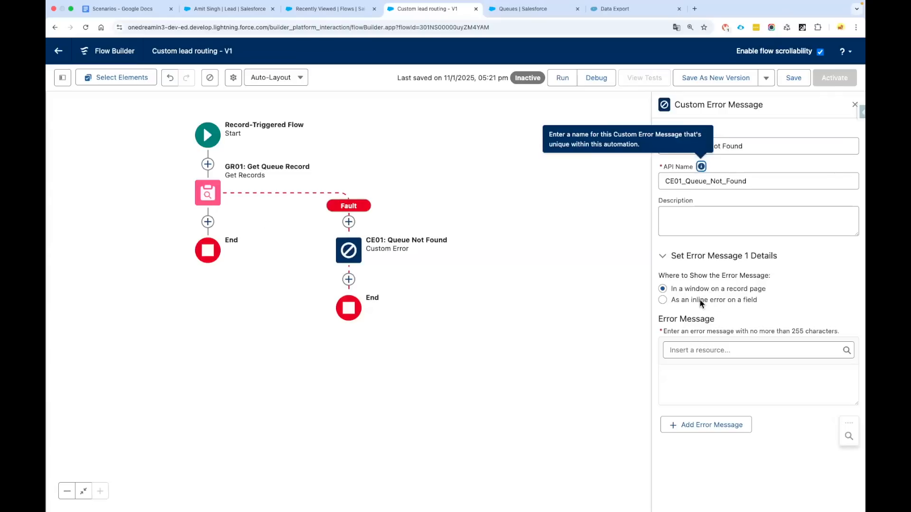
# Show the CE01 error inline on the lead's Owner ID field
pyautogui.click(660, 300)
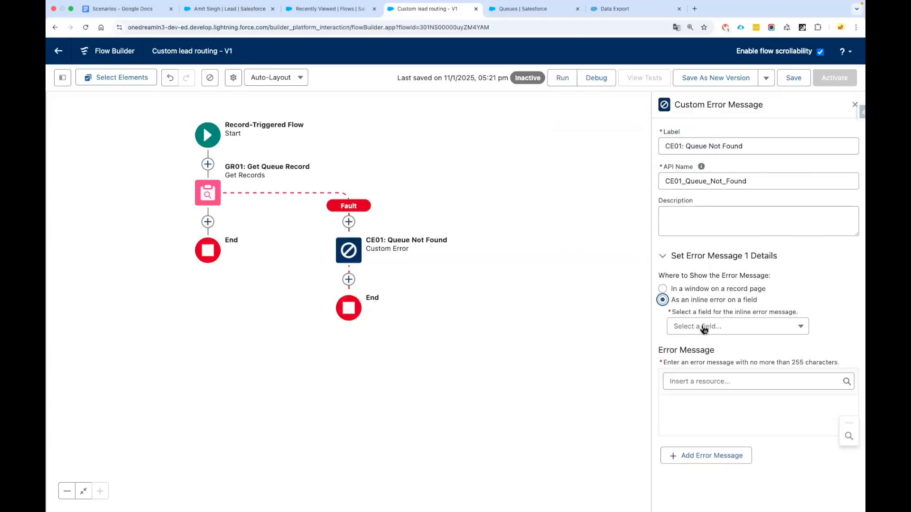
pyautogui.click(703, 327)
pyautogui.scroll(-6, 720, 385)
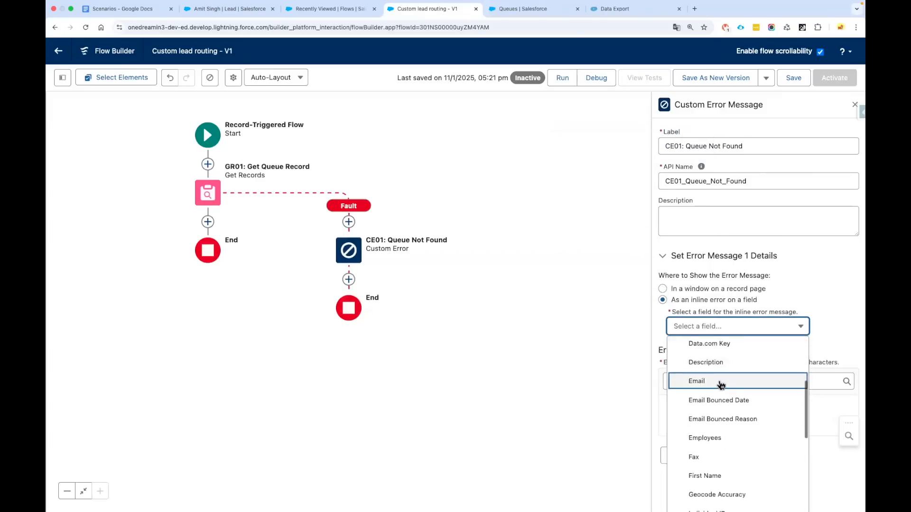
pyautogui.scroll(-5, 720, 385)
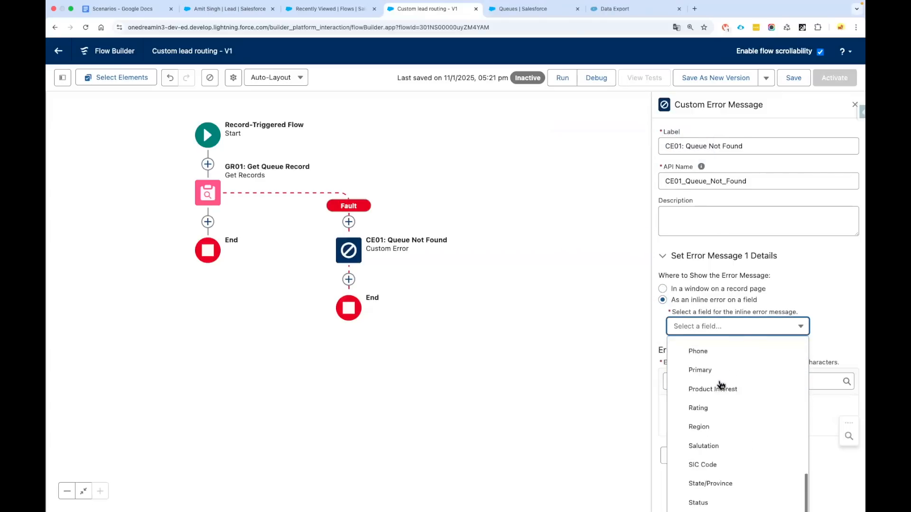
pyautogui.click(712, 363)
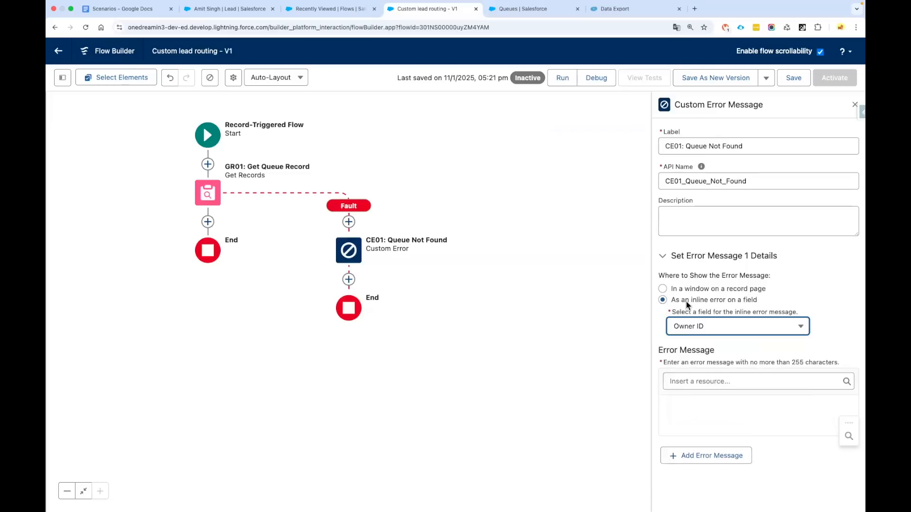
# Write the error message 'Queue Not found for the Region {!$Record.Region__c}'
pyautogui.click(704, 414)
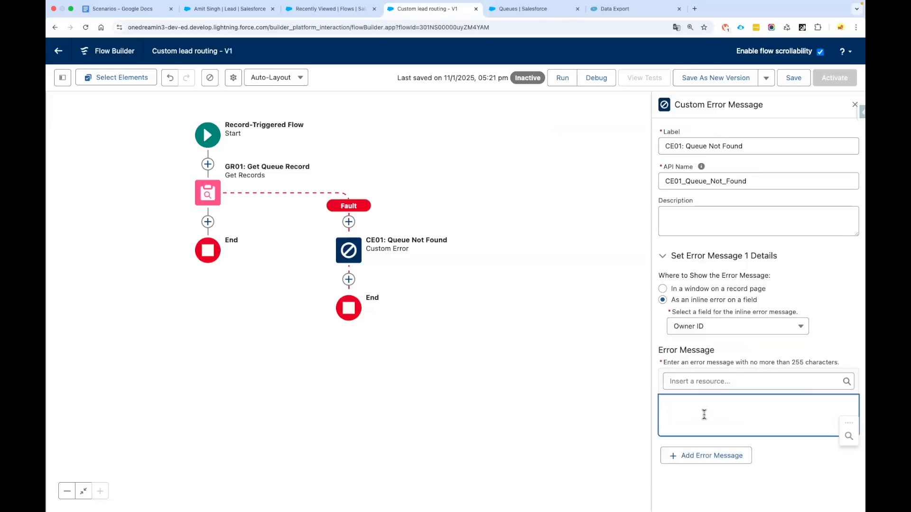
pyautogui.write('Queue Not found for the Region')
pyautogui.click(712, 378)
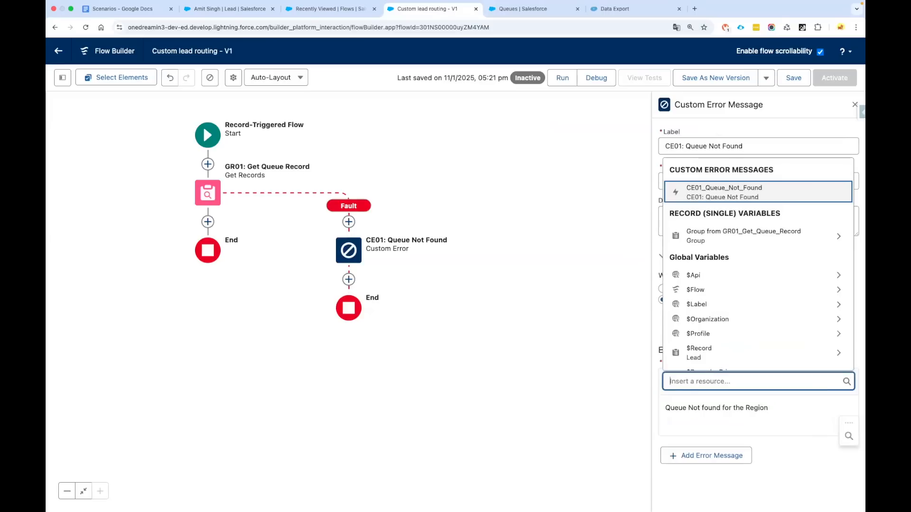
pyautogui.write('Rec')
pyautogui.click(715, 341)
pyautogui.write('Re')
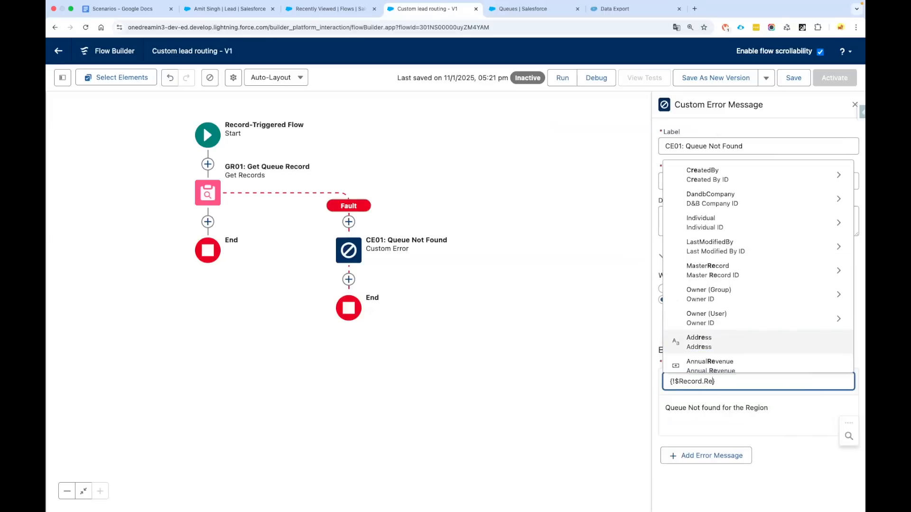
pyautogui.write('g')
pyautogui.click(716, 358)
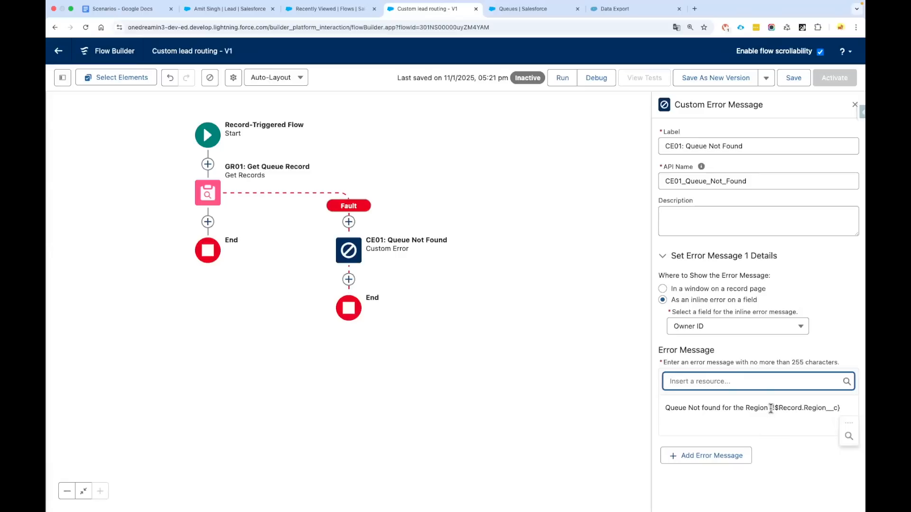
pyautogui.moveTo(839, 408); pyautogui.dragTo(665, 409)
pyautogui.click(504, 354)
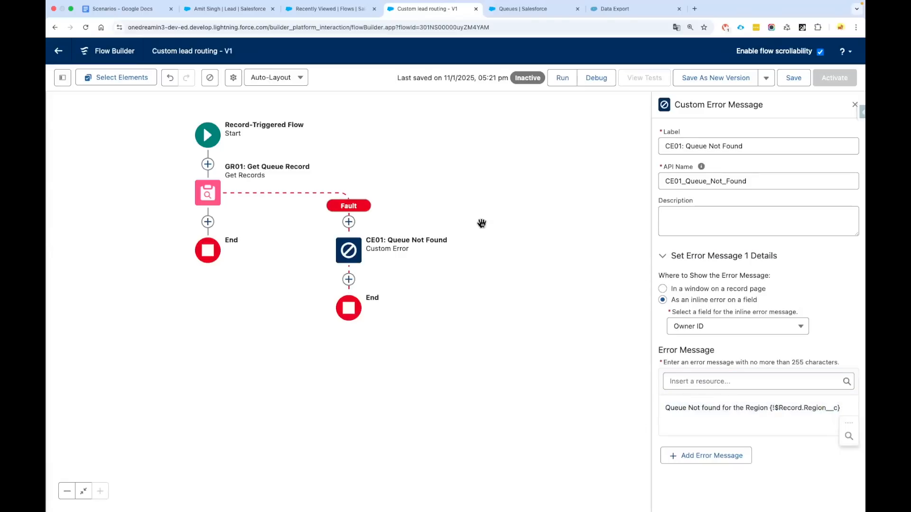
pyautogui.scroll(1, 480, 228)
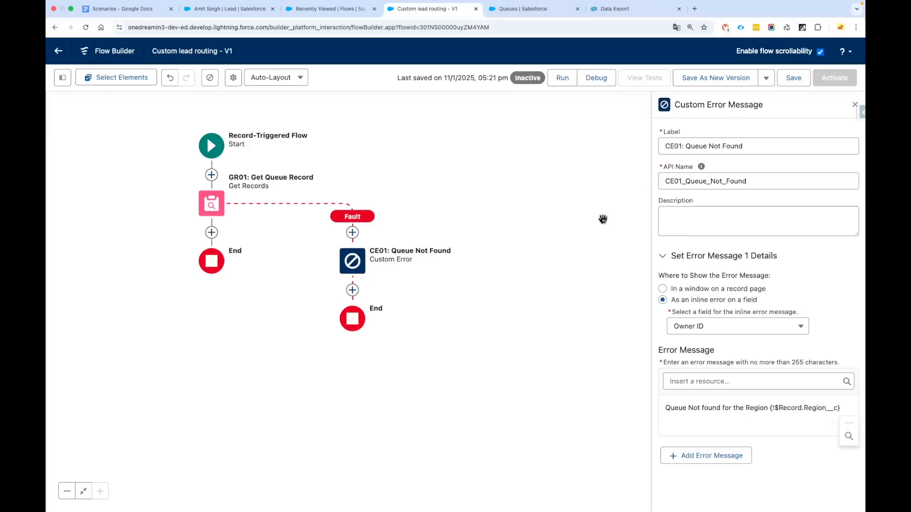
# Save the flow with the new CE01 fault path in place
pyautogui.click(794, 78)
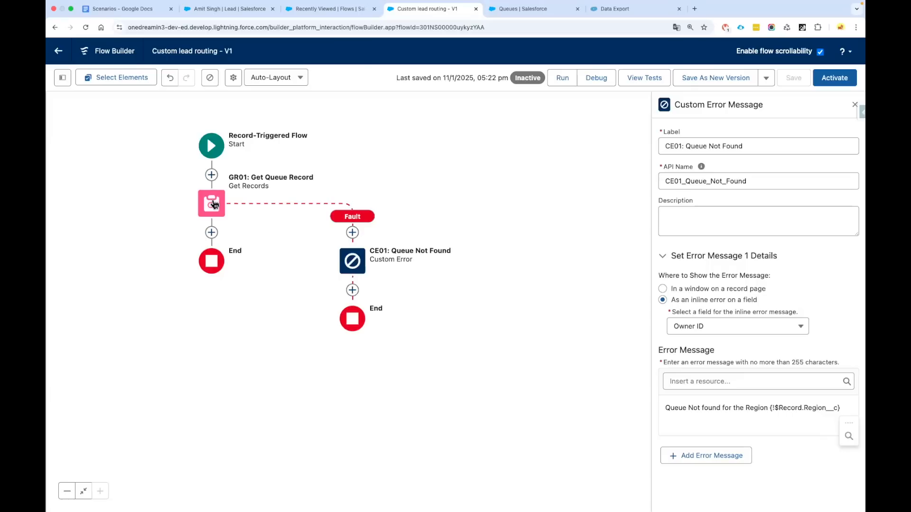
# Add a Decision labelled 'DC01: Check if Queue Found' after GR01: Get Queue Record
pyautogui.click(211, 232)
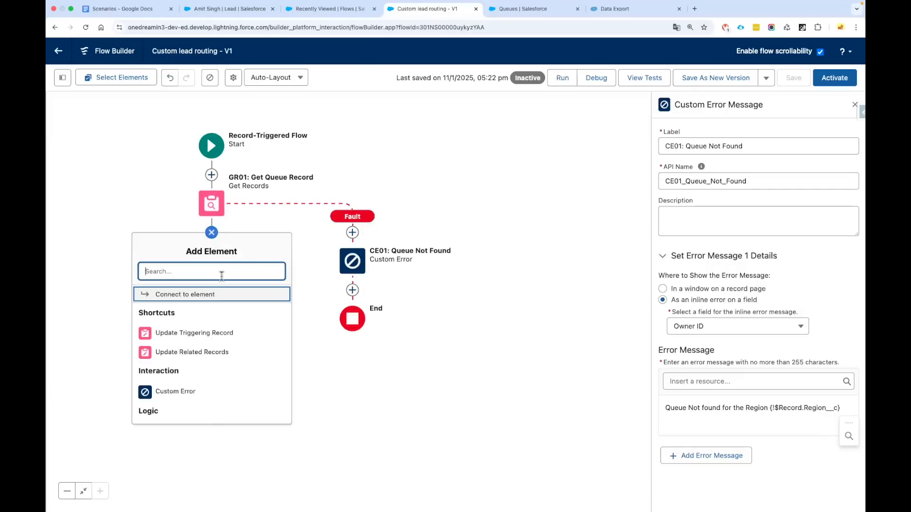
pyautogui.write('deci')
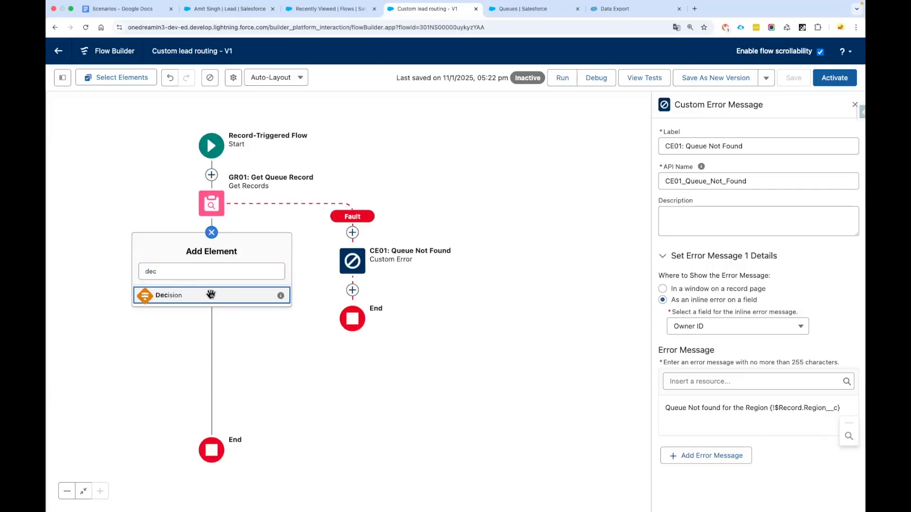
pyautogui.press('Return')
pyautogui.write('DC01: Chec')
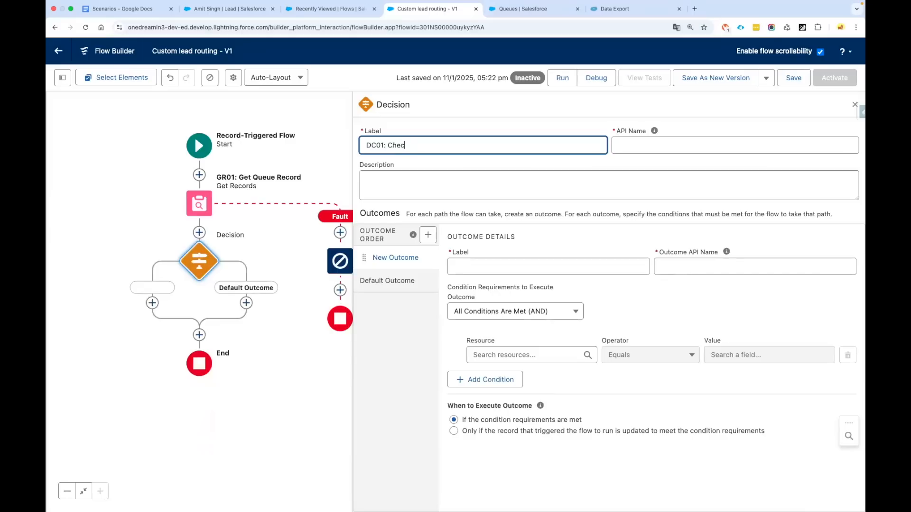
pyautogui.write('k if Queue Found')
# Label the decision's first outcome 'Queue Found'
pyautogui.click(525, 267)
pyautogui.write('Queue')
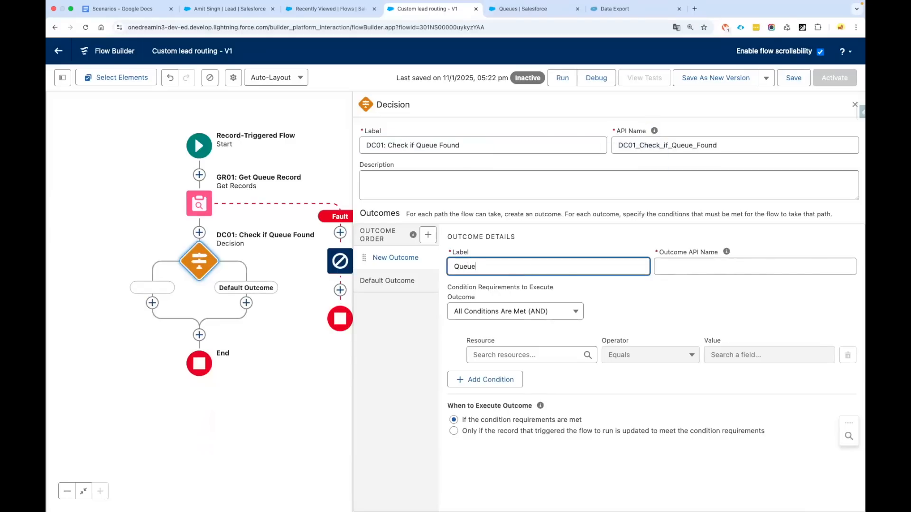
pyautogui.write(' FG')
pyautogui.press('BackSpace')
pyautogui.write('u')
pyautogui.press('Tab')
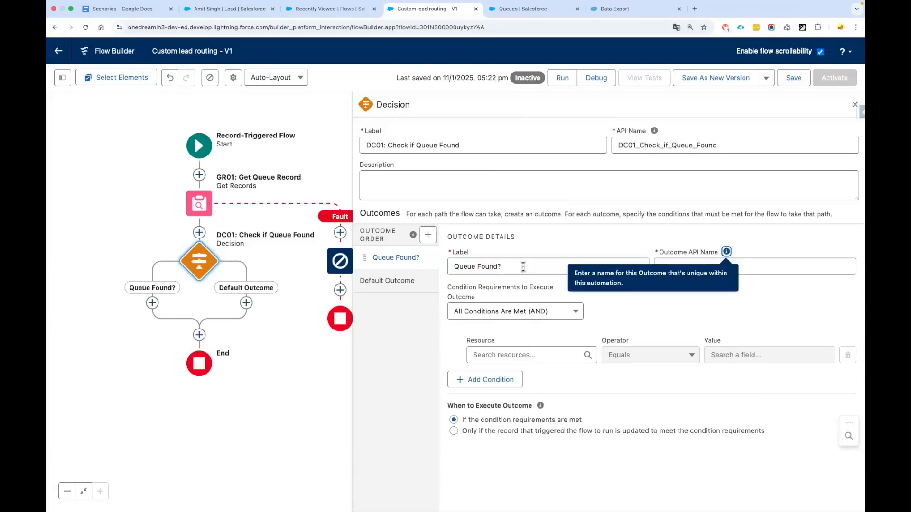
# Rename the default outcome to 'Queue Not Found'
pyautogui.moveTo(505, 267); pyautogui.dragTo(435, 286)
pyautogui.hotkey('ctrl', 'c')
pyautogui.click(433, 285)
pyautogui.click(510, 266)
pyautogui.hotkey('ctrl', 'a')
pyautogui.hotkey('ctrl', 'v')
pyautogui.press('BackSpace')
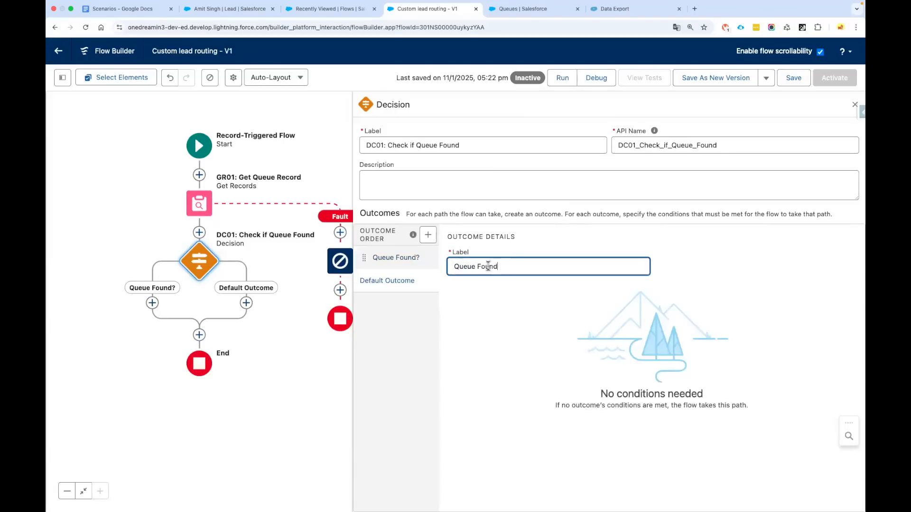
pyautogui.click(478, 266)
pyautogui.write('Not')
pyautogui.click(405, 259)
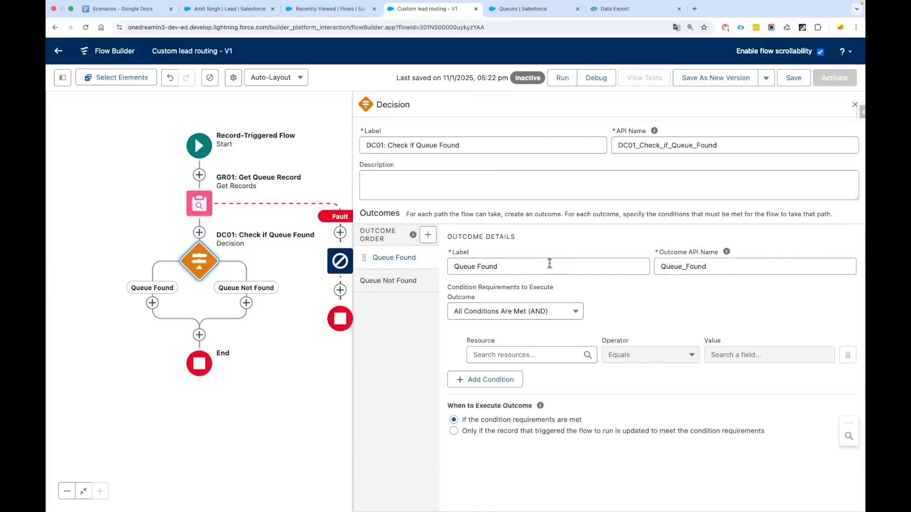
# Set the Queue Found condition to GR01_Get_Queue_Record.Name Is Null equals False
pyautogui.click(546, 355)
pyautogui.scroll(-3, 536, 398)
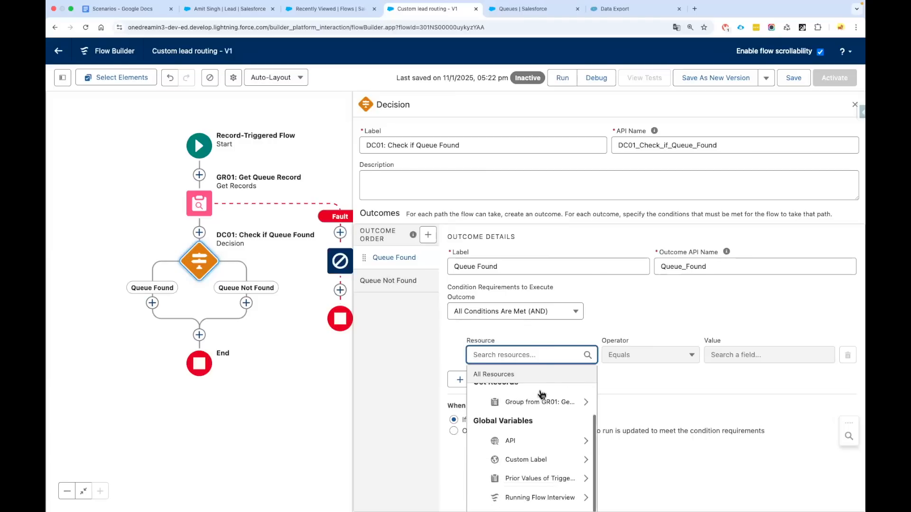
pyautogui.scroll(1, 524, 413)
pyautogui.click(525, 410)
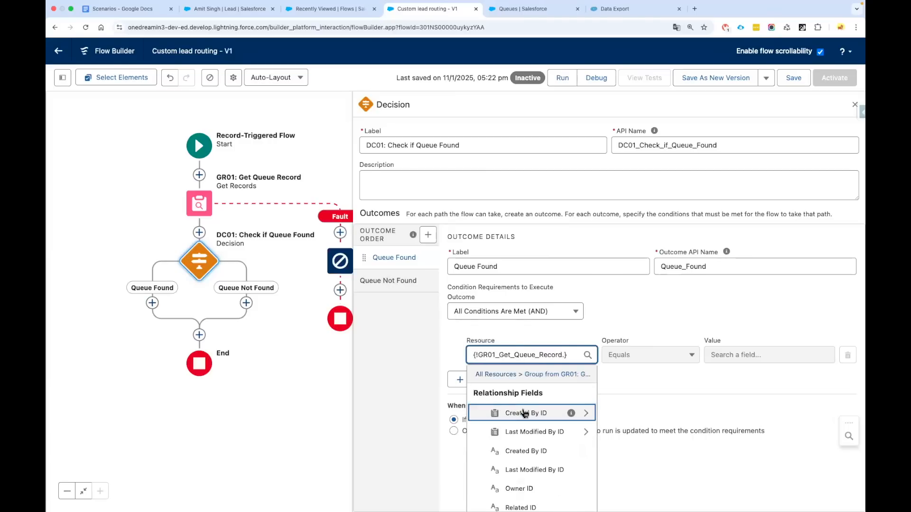
pyautogui.write('Name')
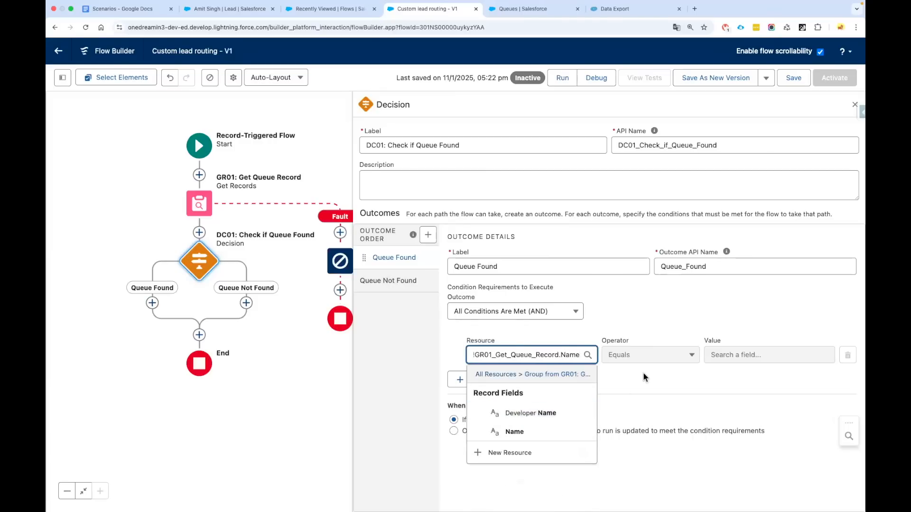
pyautogui.click(644, 375)
pyautogui.click(643, 355)
pyautogui.click(636, 462)
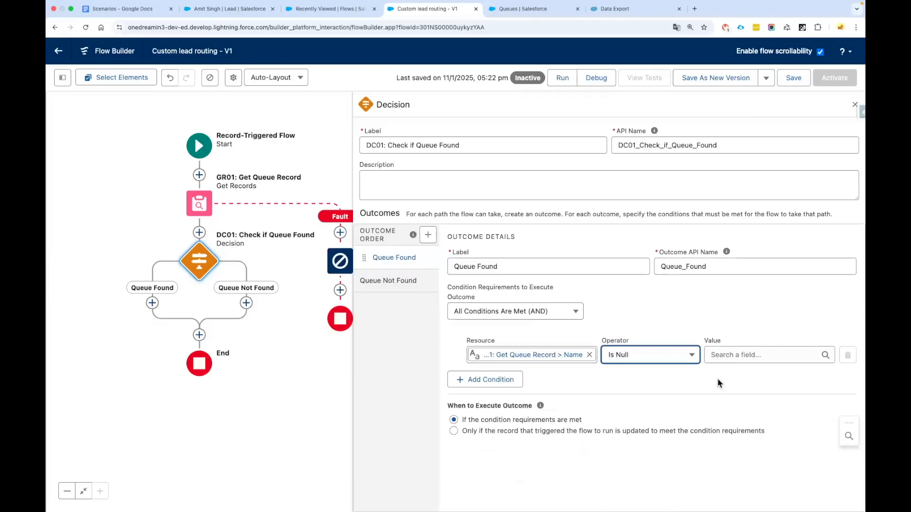
pyautogui.click(722, 359)
pyautogui.write('fal')
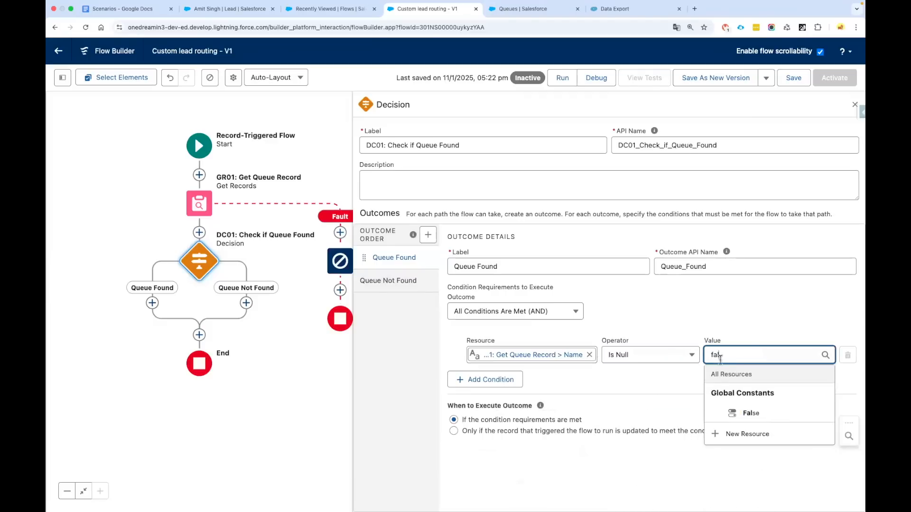
pyautogui.click(752, 413)
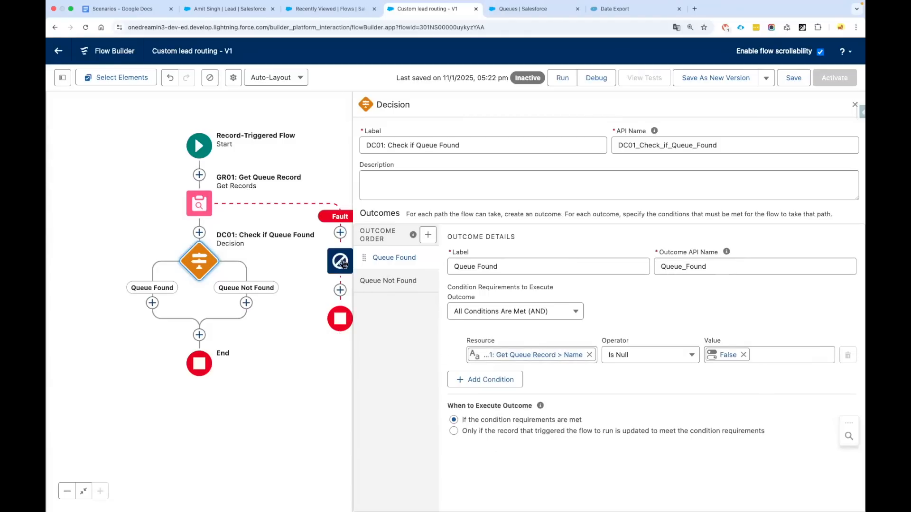
pyautogui.click(855, 105)
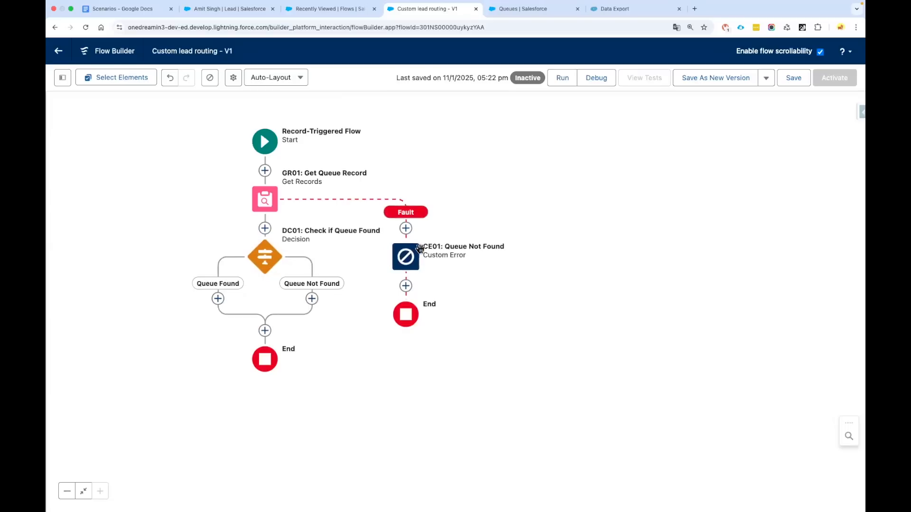
# Connect the Queue Not Found outcome to CE01: Queue Not Found and save the flow
pyautogui.click(311, 298)
pyautogui.click(295, 361)
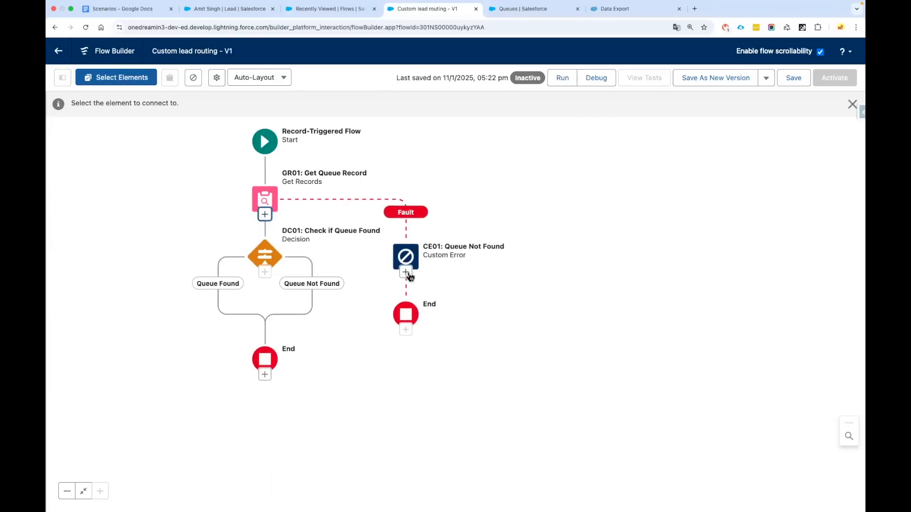
pyautogui.click(406, 258)
pyautogui.click(789, 80)
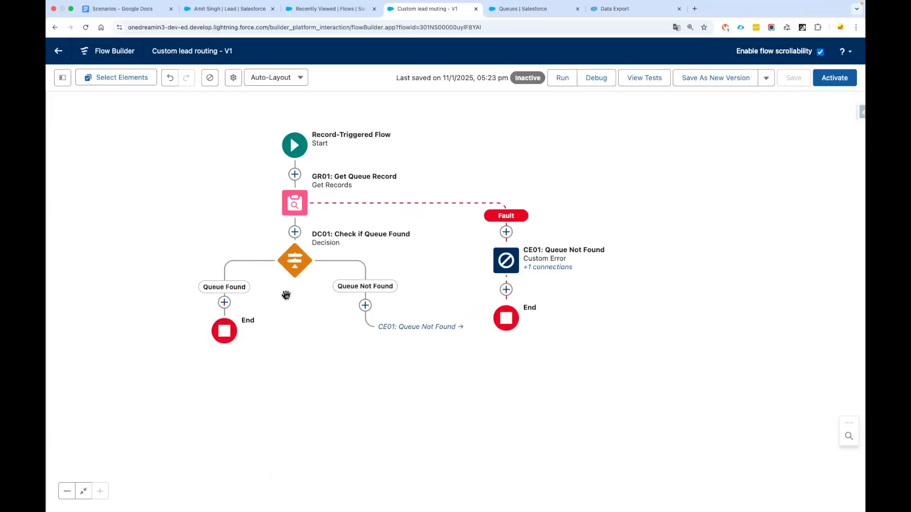
pyautogui.moveTo(285, 292); pyautogui.dragTo(292, 291)
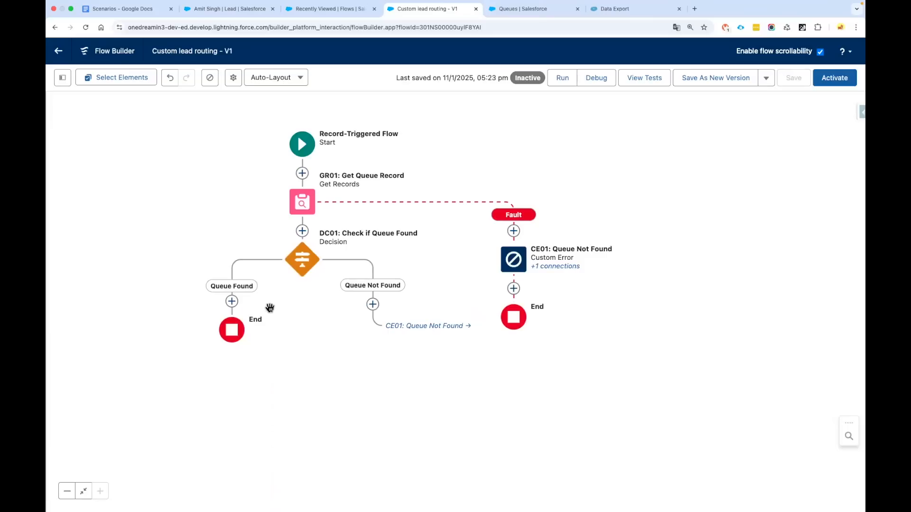
# Add an Update Triggering Record step labelled 'UR01: Update lead Record' under Queue Found
pyautogui.click(231, 301)
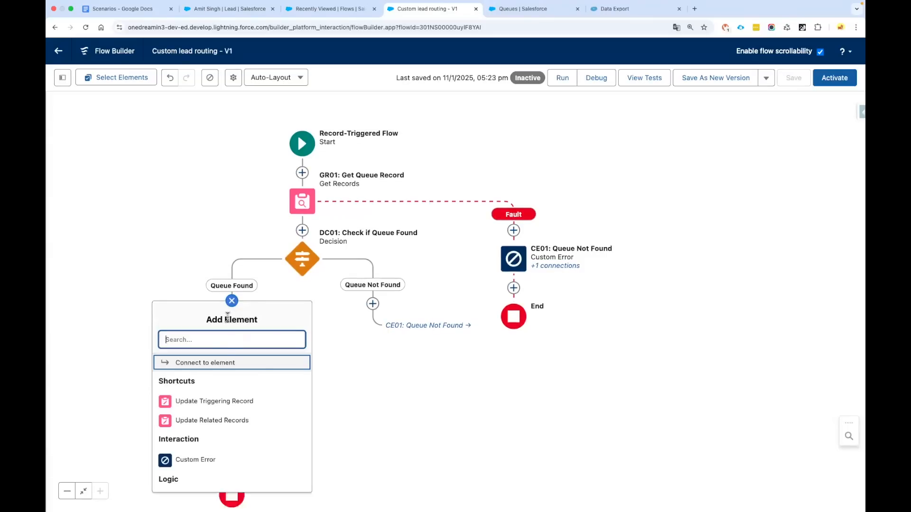
pyautogui.click(234, 403)
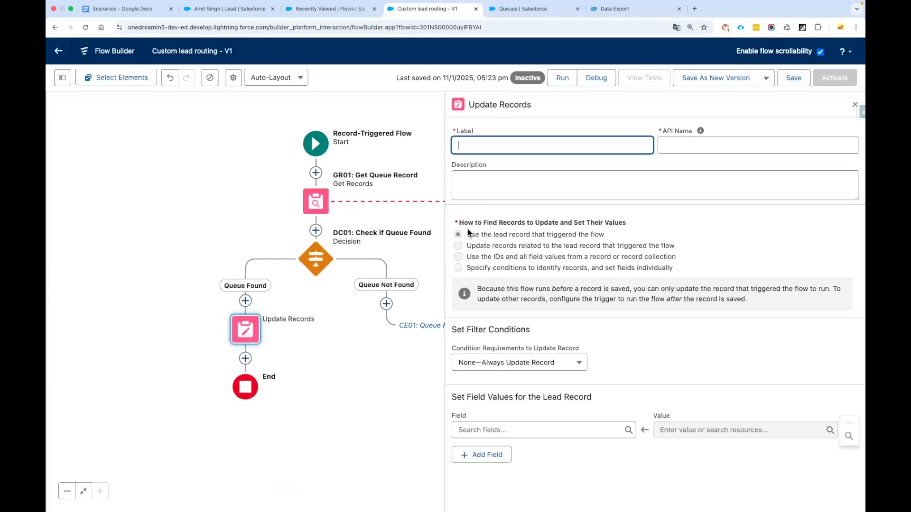
pyautogui.write('UR01: Update lead Record')
pyautogui.press('Tab')
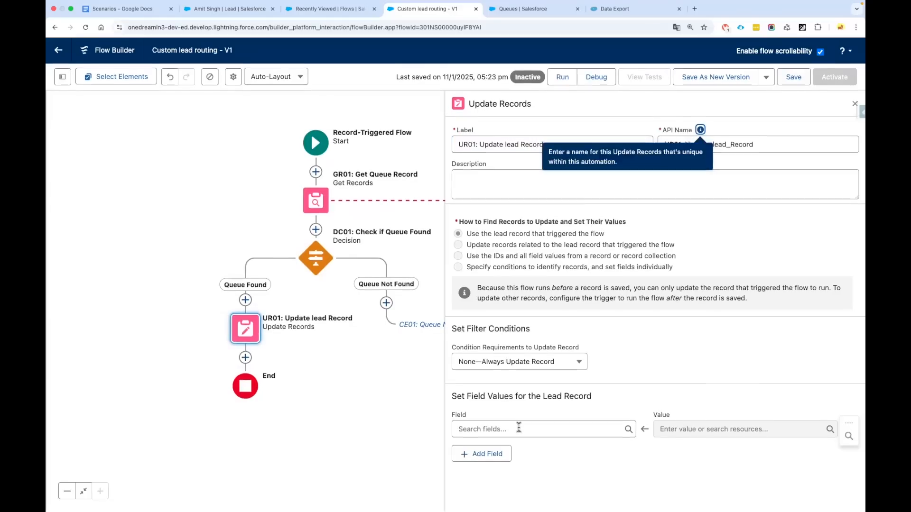
# Set OwnerId to {!GR01_Get_Queue_Record.Id} and save the flow
pyautogui.click(516, 430)
pyautogui.write('ow')
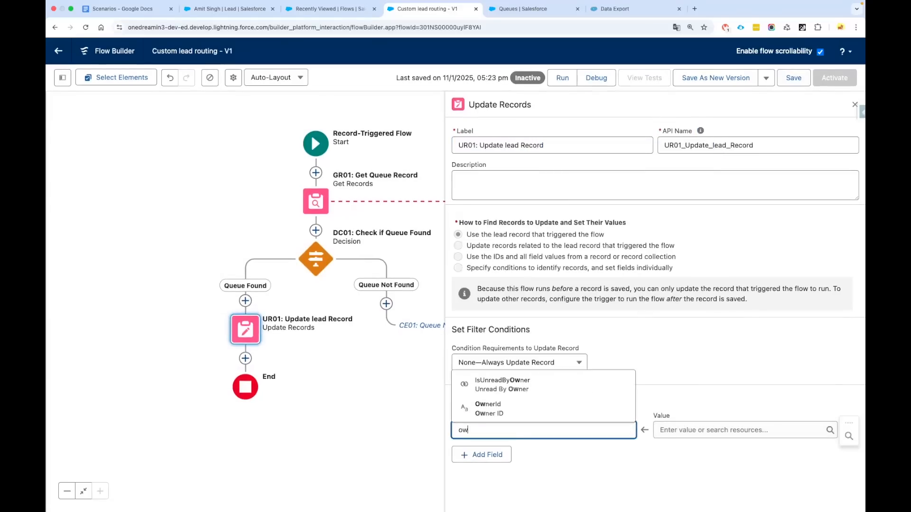
pyautogui.click(522, 407)
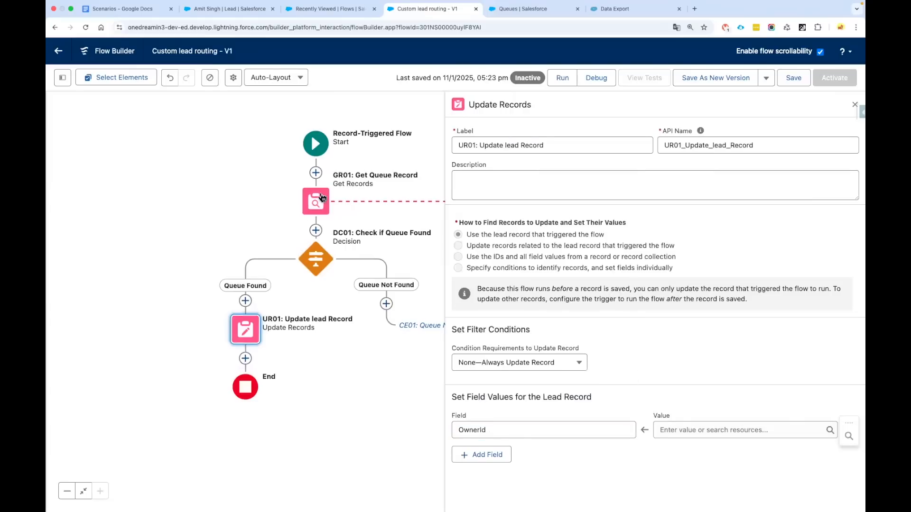
pyautogui.click(674, 425)
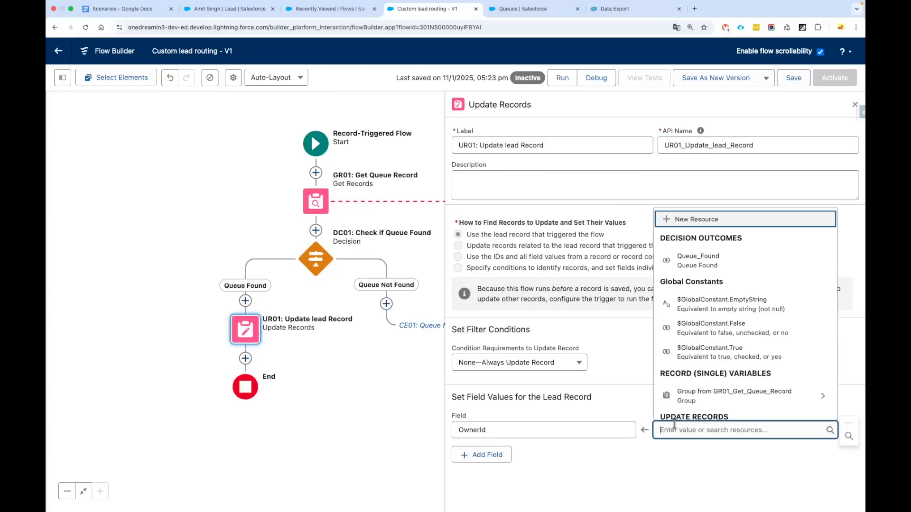
pyautogui.write('get')
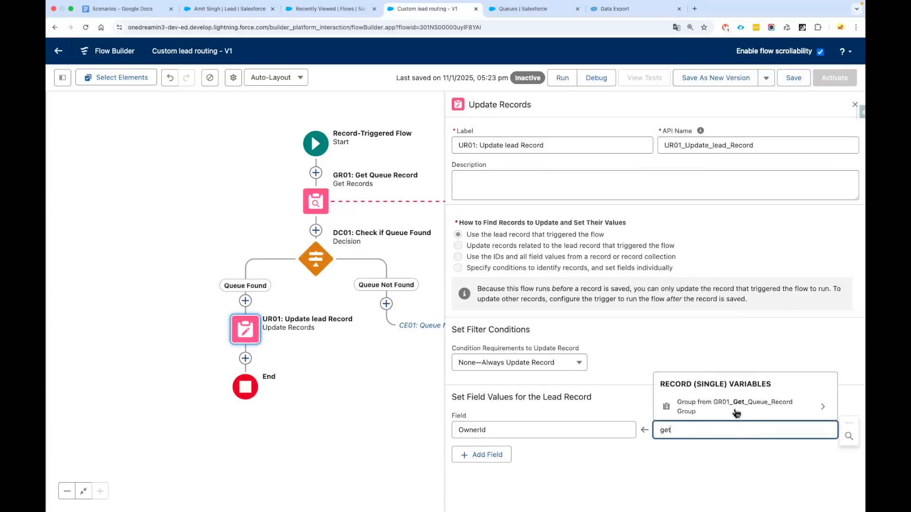
pyautogui.click(770, 409)
pyautogui.write('Id')
pyautogui.click(661, 482)
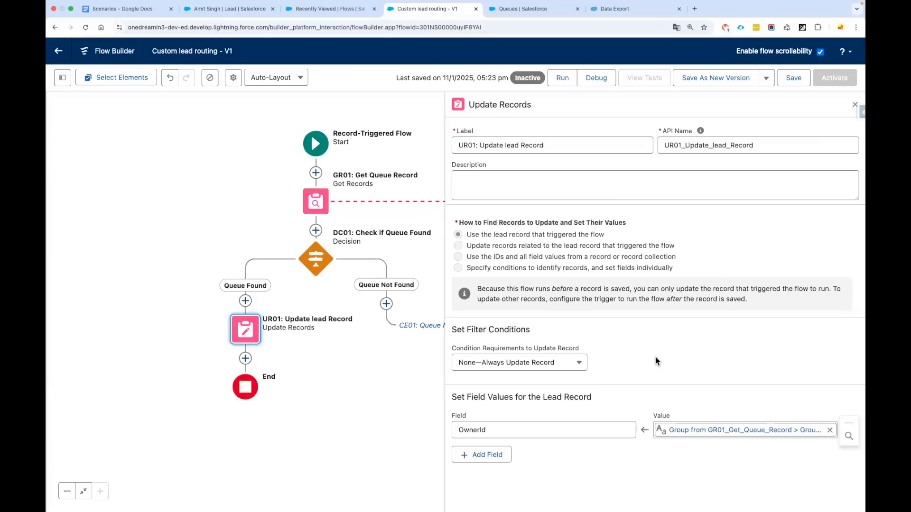
pyautogui.click(791, 79)
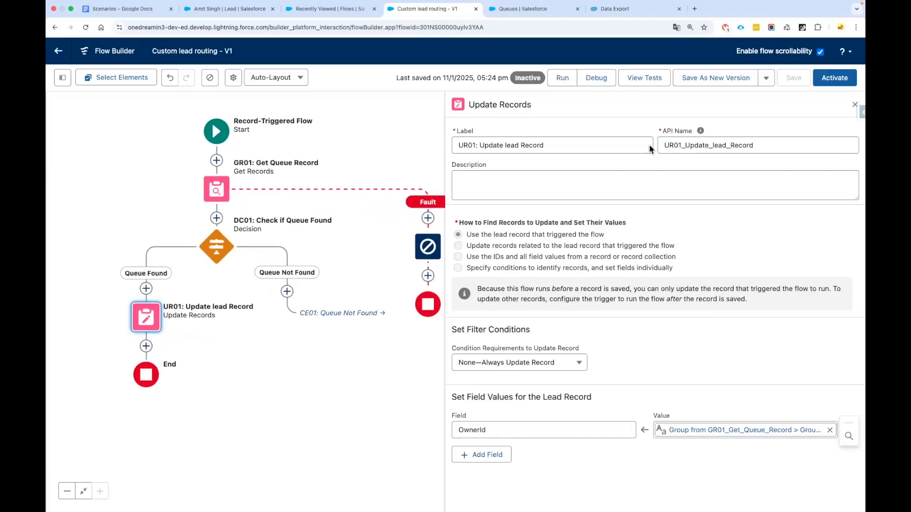
# Set up a debug run with the test lead as triggering record, run as Created
pyautogui.click(855, 106)
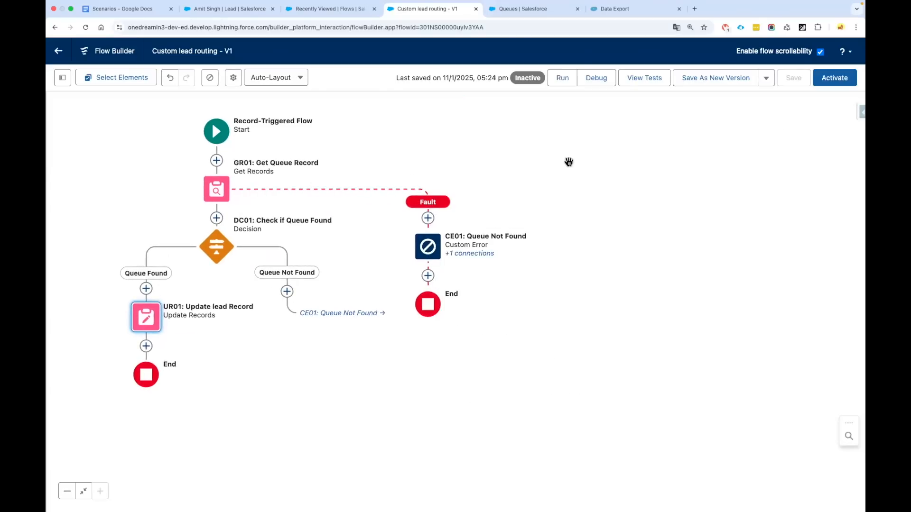
pyautogui.click(597, 83)
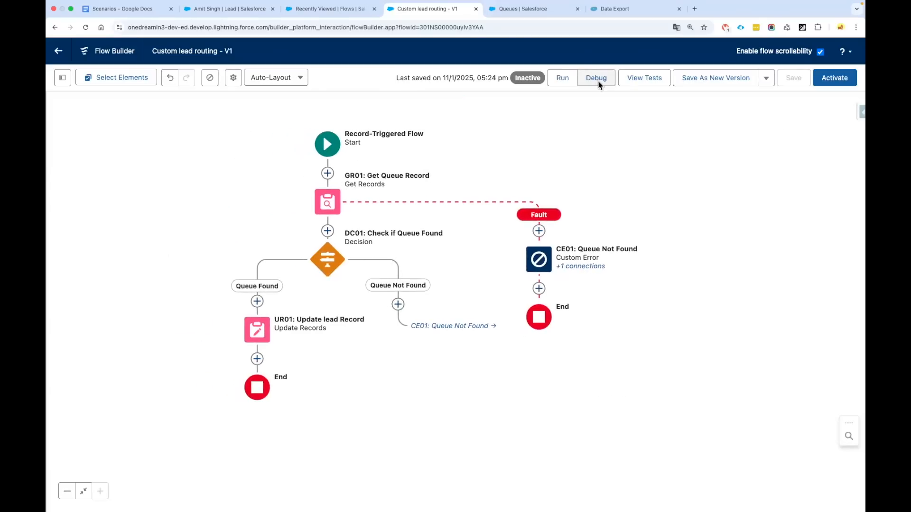
pyautogui.click(351, 354)
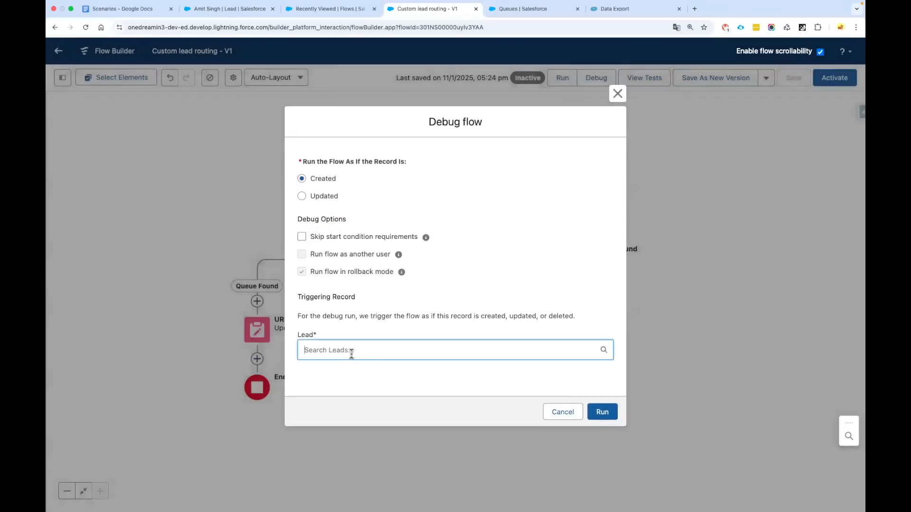
pyautogui.scroll(-2, 357, 379)
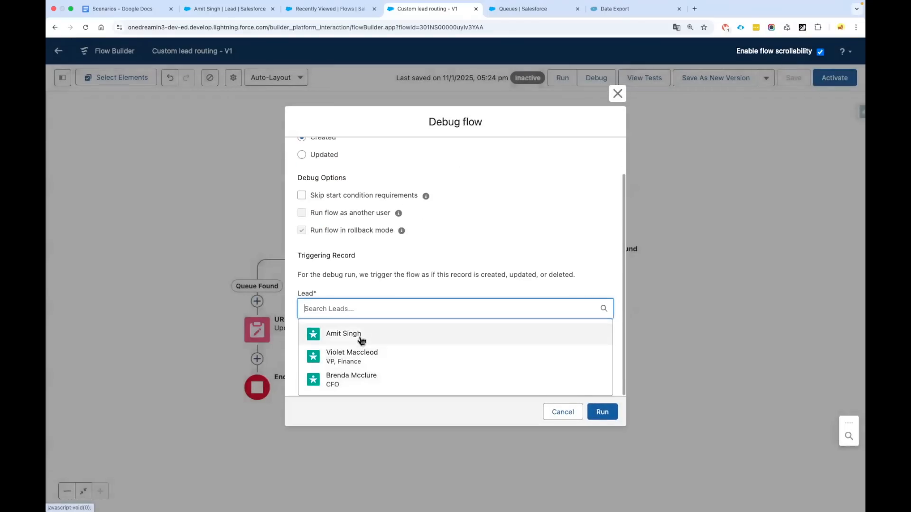
pyautogui.click(361, 338)
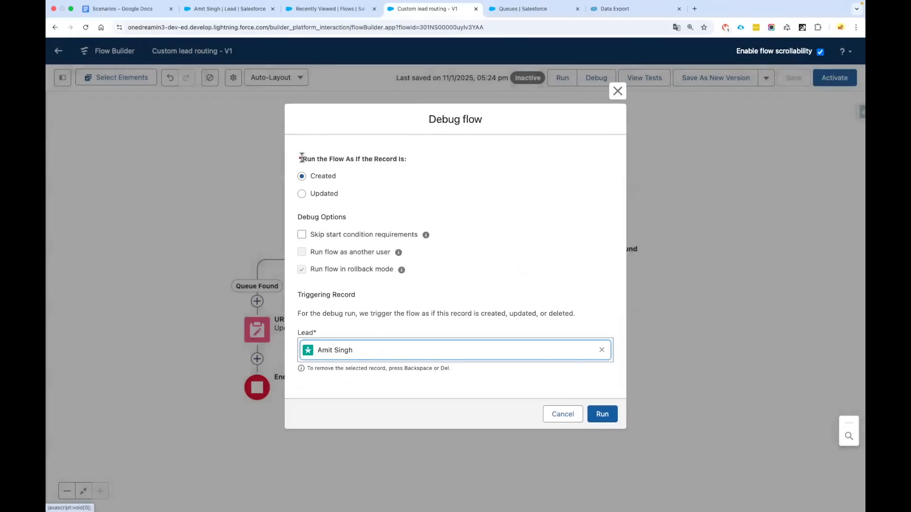
pyautogui.moveTo(305, 158); pyautogui.dragTo(420, 162)
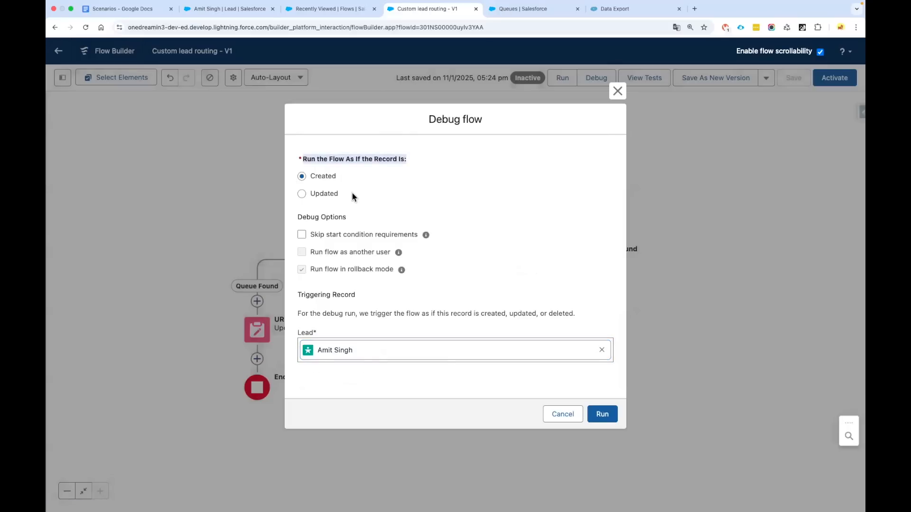
pyautogui.moveTo(312, 178); pyautogui.dragTo(362, 198)
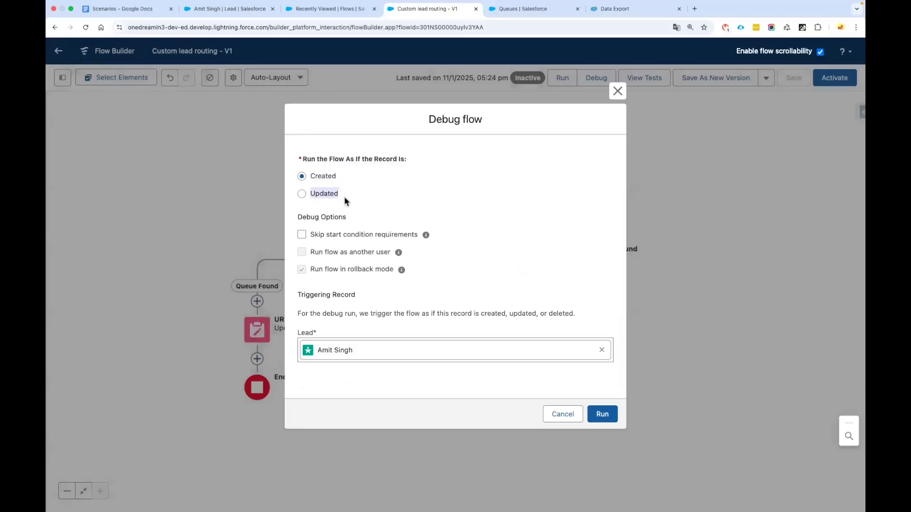
# Run the debug and expand DC01 and GR01, showing Failed to find records for the null Region
pyautogui.click(605, 418)
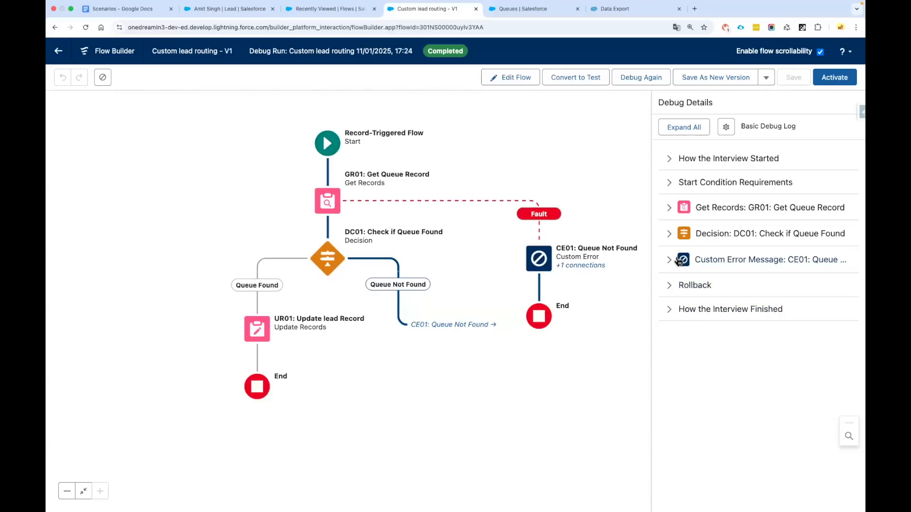
pyautogui.click(670, 235)
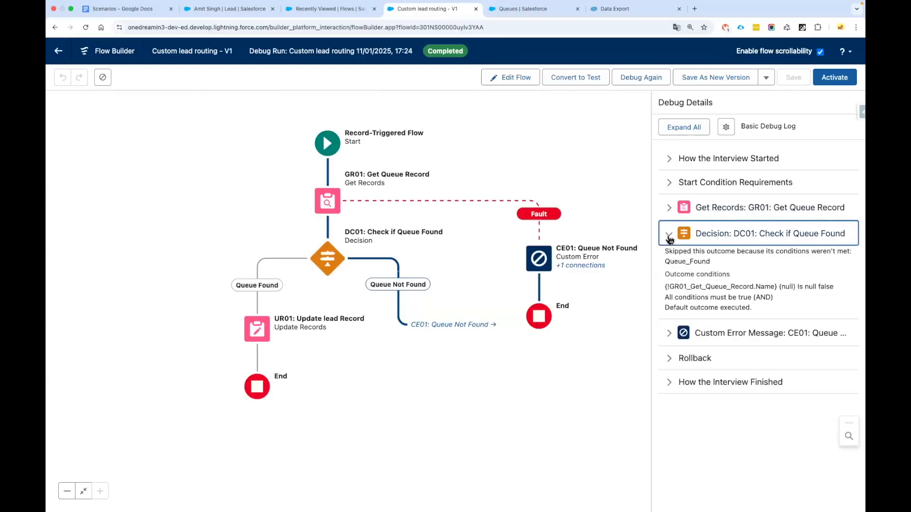
pyautogui.click(670, 209)
pyautogui.moveTo(678, 296); pyautogui.dragTo(740, 298)
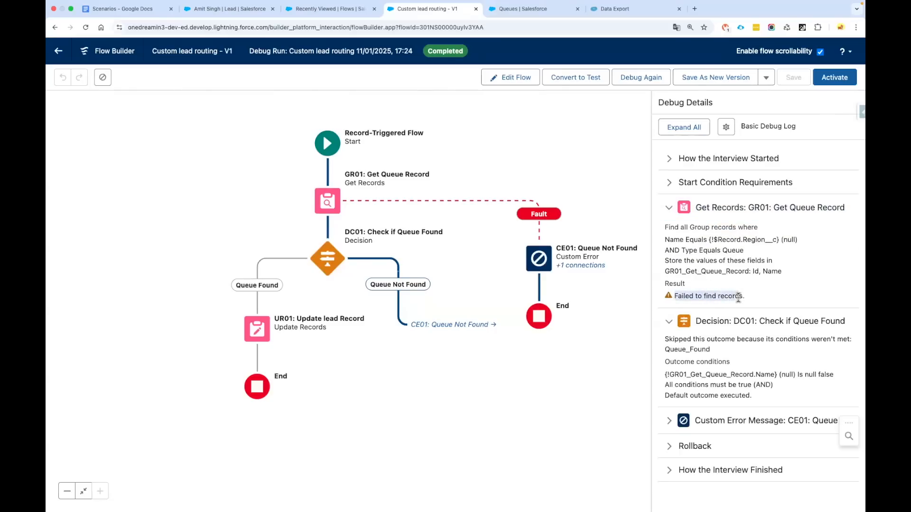
pyautogui.doubleClick(758, 240)
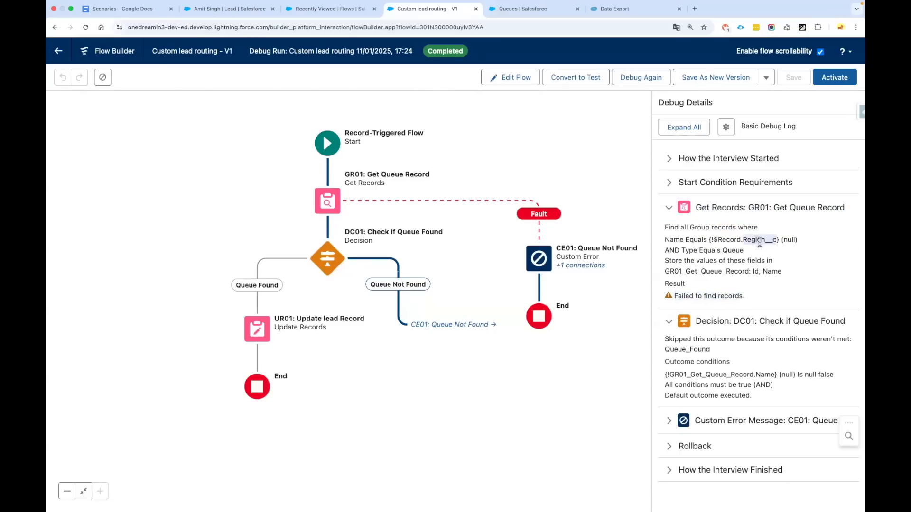
pyautogui.click(788, 240)
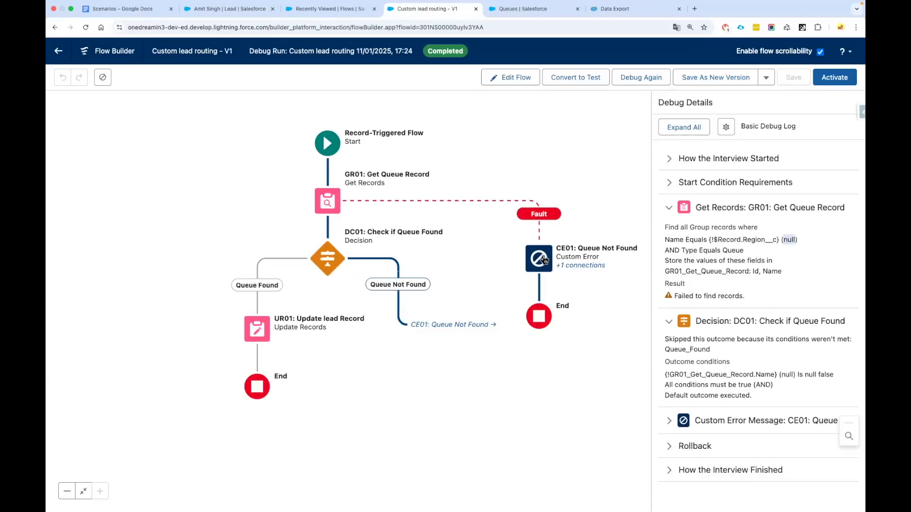
# Rerun the debug as Updated with the test lead's Region set to AMER
pyautogui.click(640, 78)
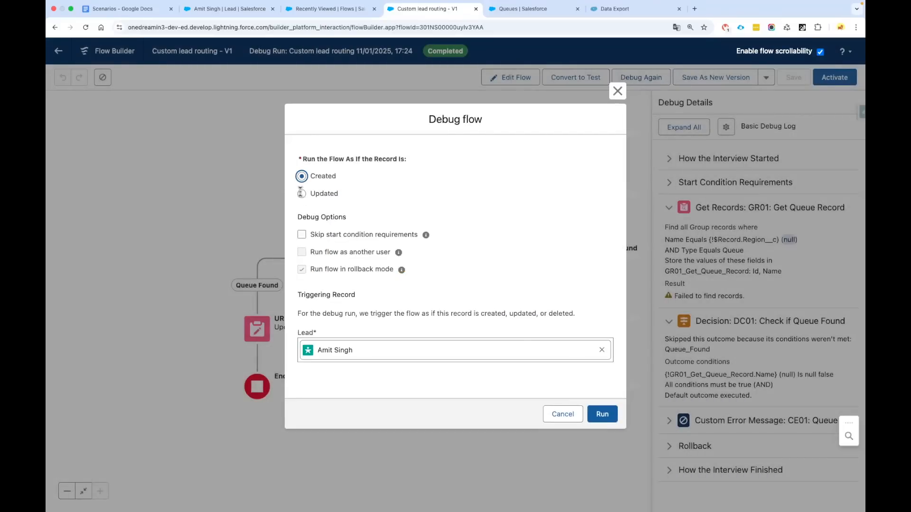
pyautogui.click(301, 194)
pyautogui.scroll(-2, 385, 273)
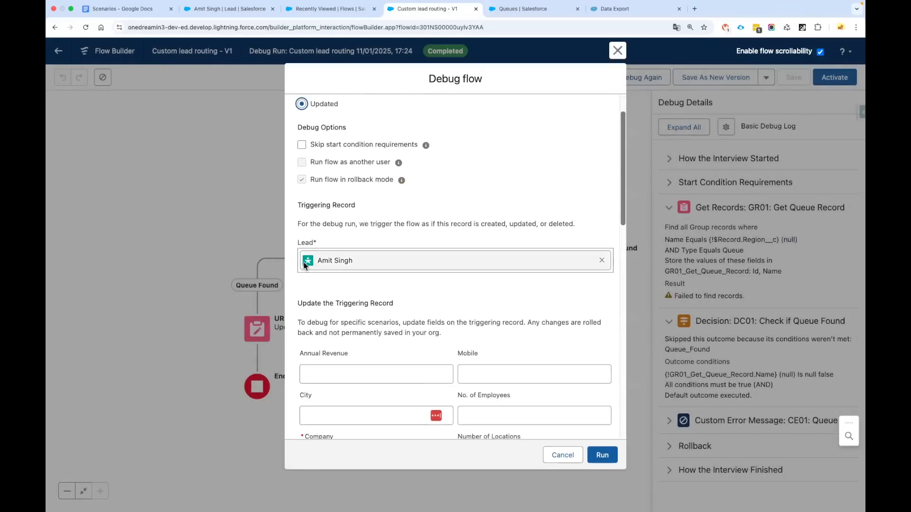
pyautogui.scroll(-6, 426, 309)
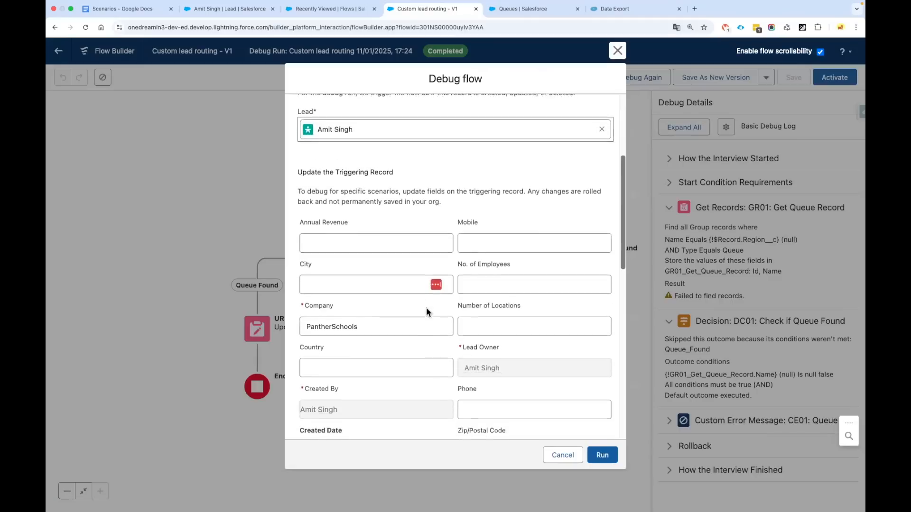
pyautogui.scroll(-4, 426, 309)
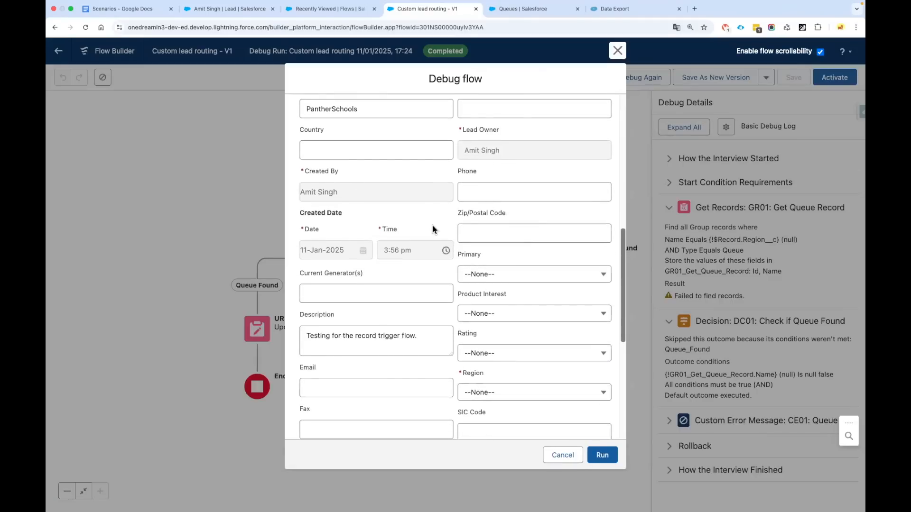
pyautogui.scroll(-6, 420, 278)
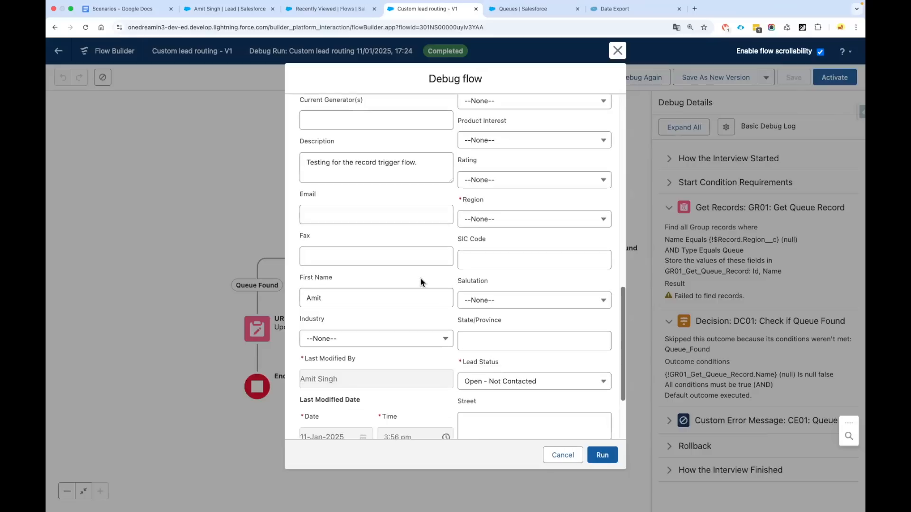
pyautogui.scroll(-2, 378, 304)
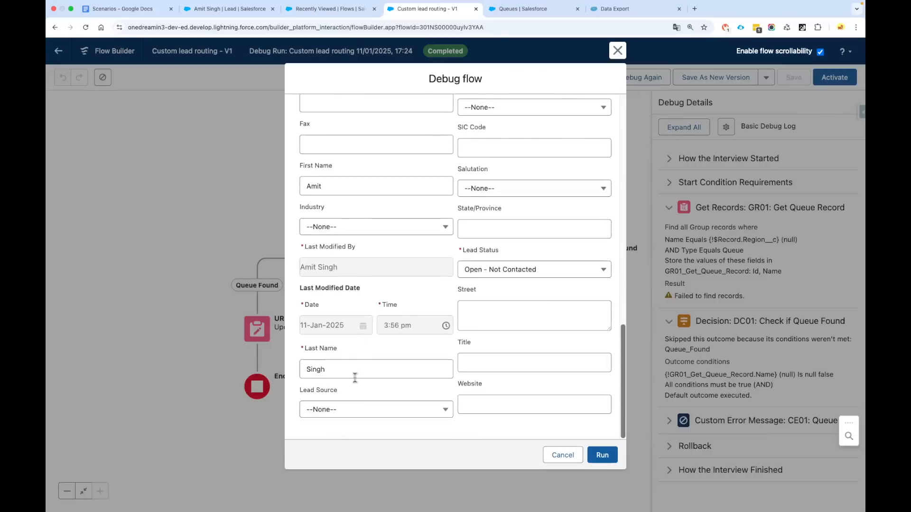
pyautogui.scroll(5, 481, 357)
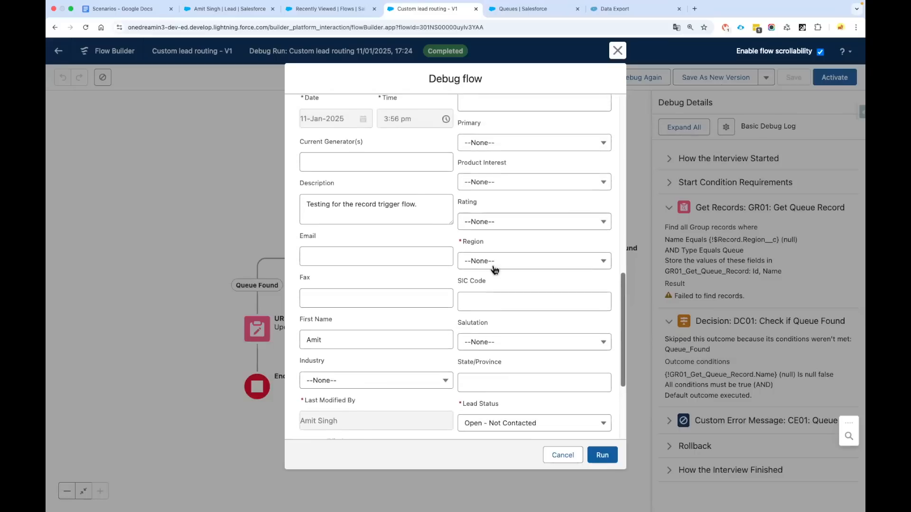
pyautogui.click(494, 261)
pyautogui.click(499, 322)
pyautogui.press('Tab')
pyautogui.click(602, 455)
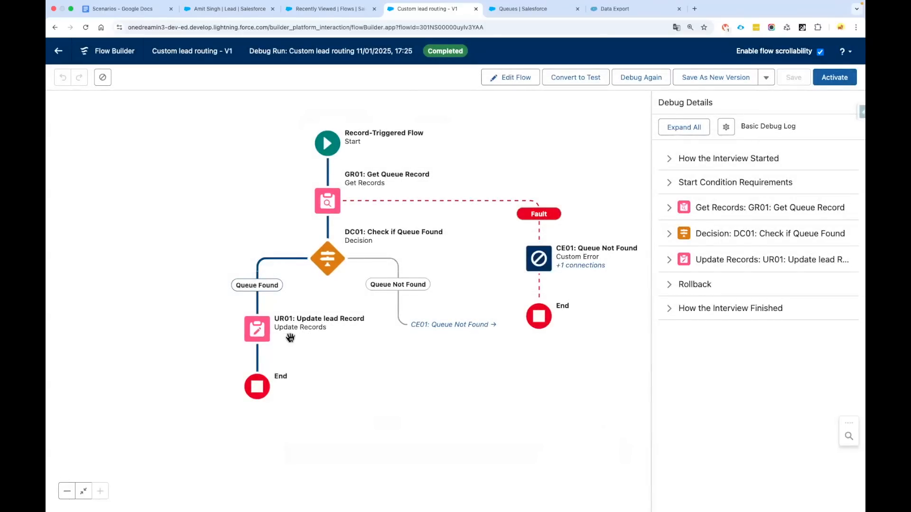
# Reopen the Custom lead routing - V1 flow in the editor and activate it
pyautogui.click(521, 81)
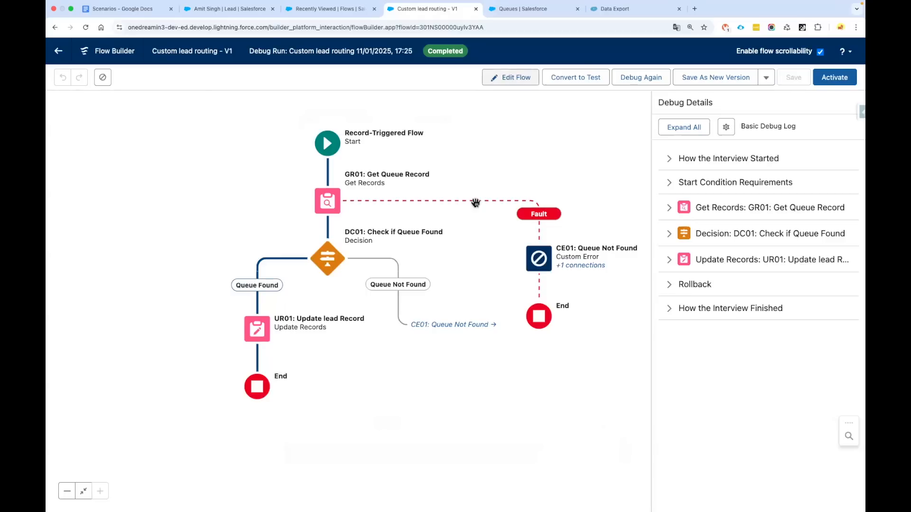
pyautogui.click(257, 332)
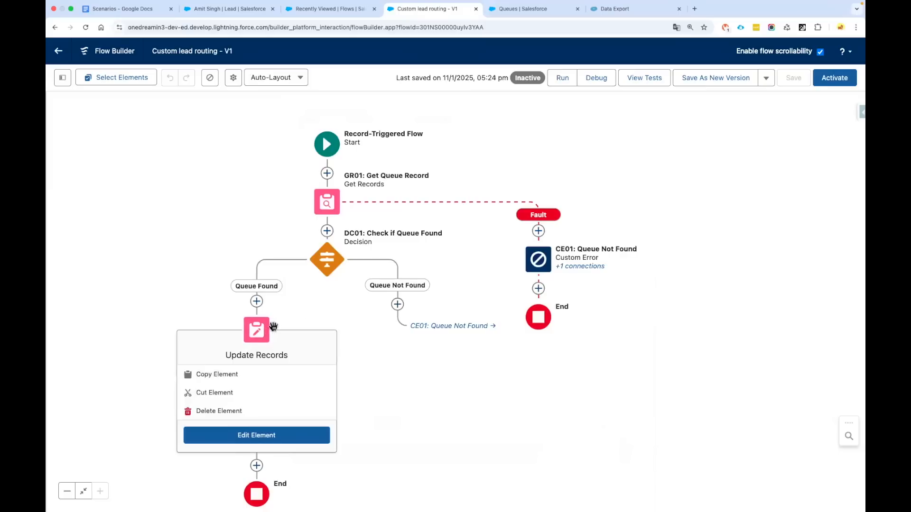
pyautogui.click(256, 329)
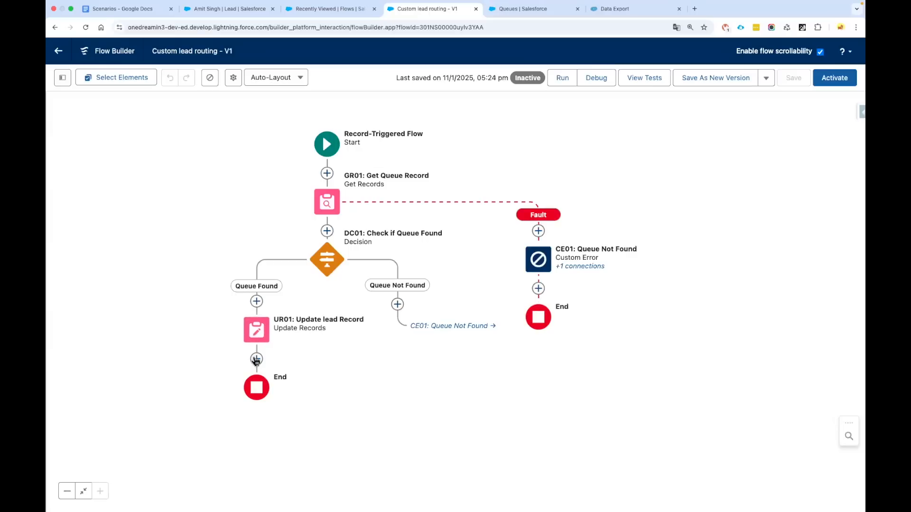
pyautogui.moveTo(379, 226); pyautogui.dragTo(396, 227)
pyautogui.click(837, 79)
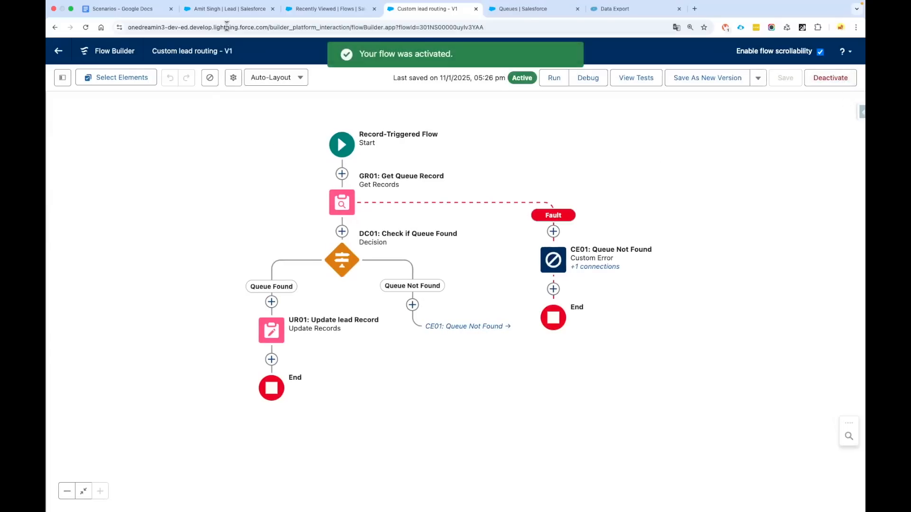
# On the test lead's record, set Region to APAC and save
pyautogui.click(228, 9)
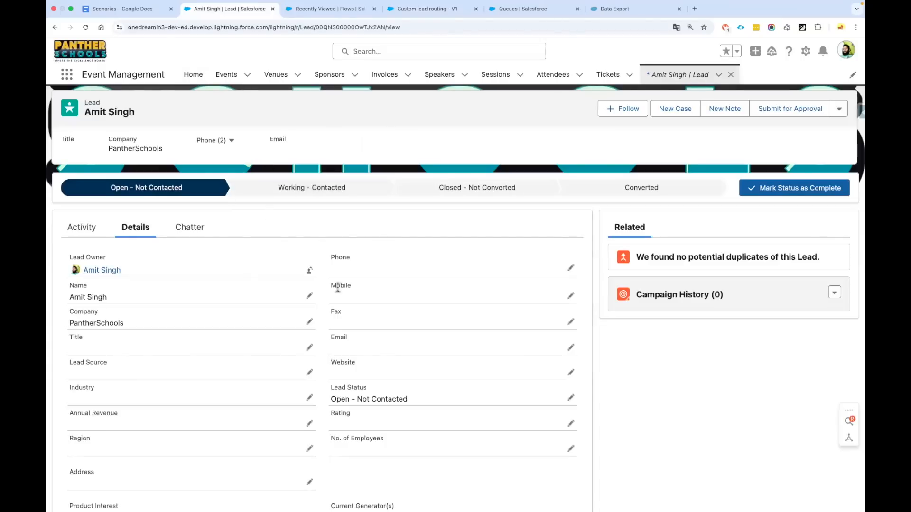
pyautogui.click(310, 296)
pyautogui.scroll(-3, 315, 302)
pyautogui.click(254, 309)
pyautogui.click(147, 386)
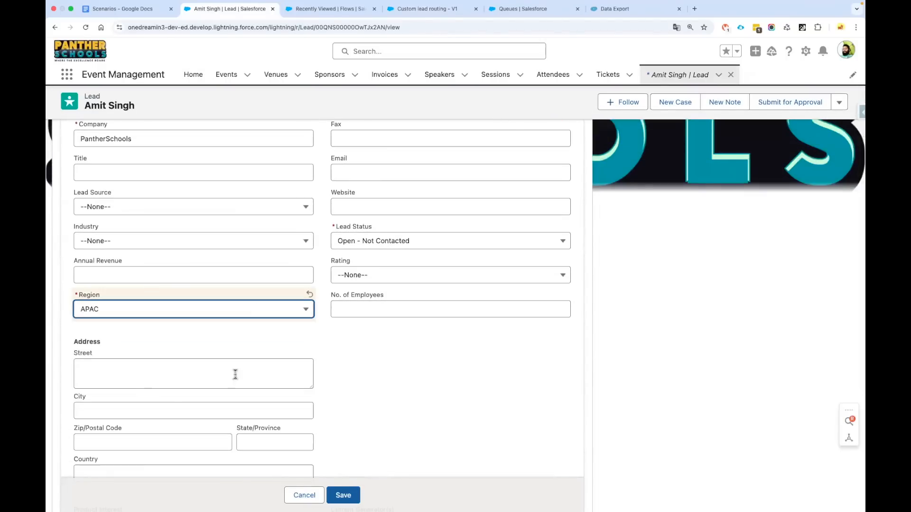
pyautogui.click(343, 495)
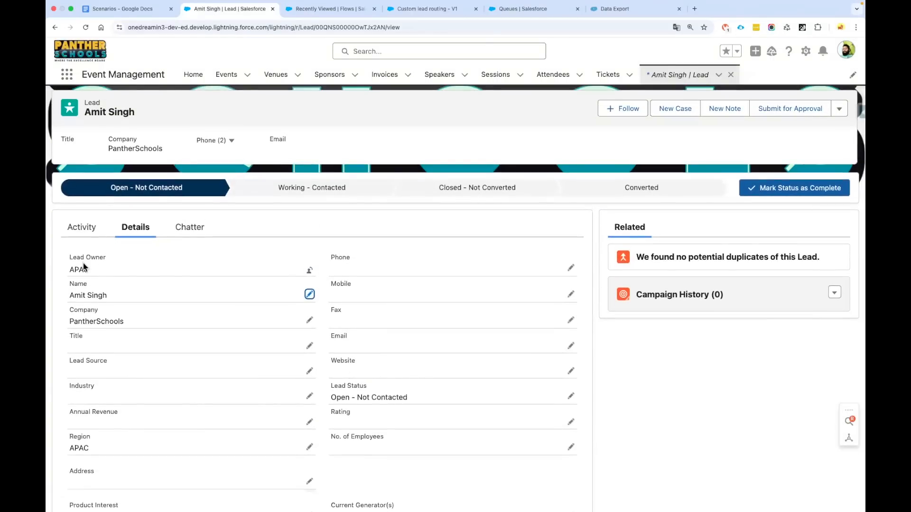
# Change the test lead's Region to EMEA and save, so the EMEA queue becomes Lead Owner
pyautogui.moveTo(70, 259); pyautogui.dragTo(127, 265)
pyautogui.scroll(-3, 197, 317)
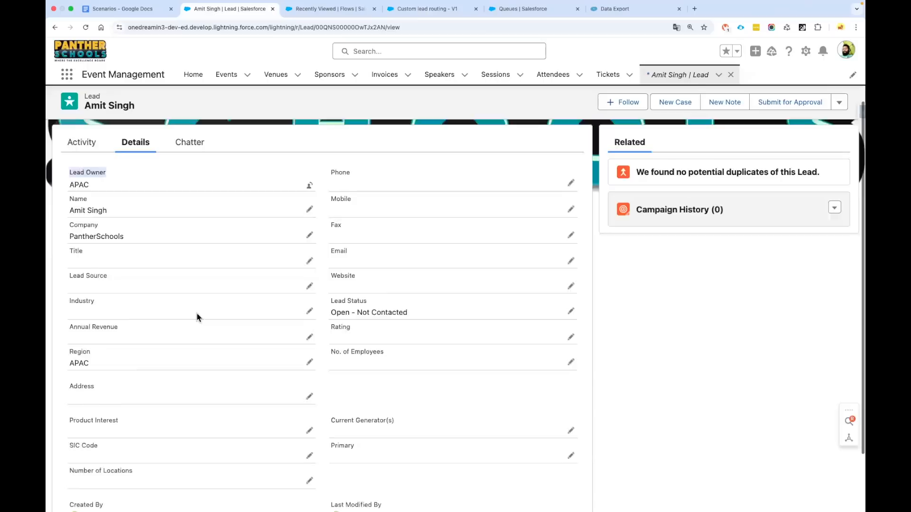
pyautogui.click(309, 338)
pyautogui.click(183, 338)
pyautogui.click(156, 376)
pyautogui.click(346, 499)
pyautogui.scroll(2, 454, 437)
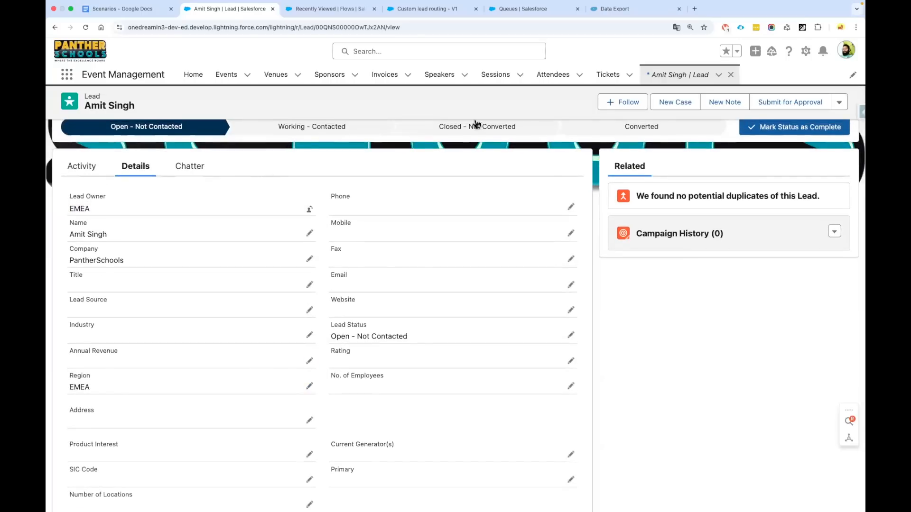
pyautogui.click(75, 79)
# Open the Blues Entertainment Corp. lead from the Leads list and show its details
pyautogui.write('Lead')
pyautogui.click(79, 188)
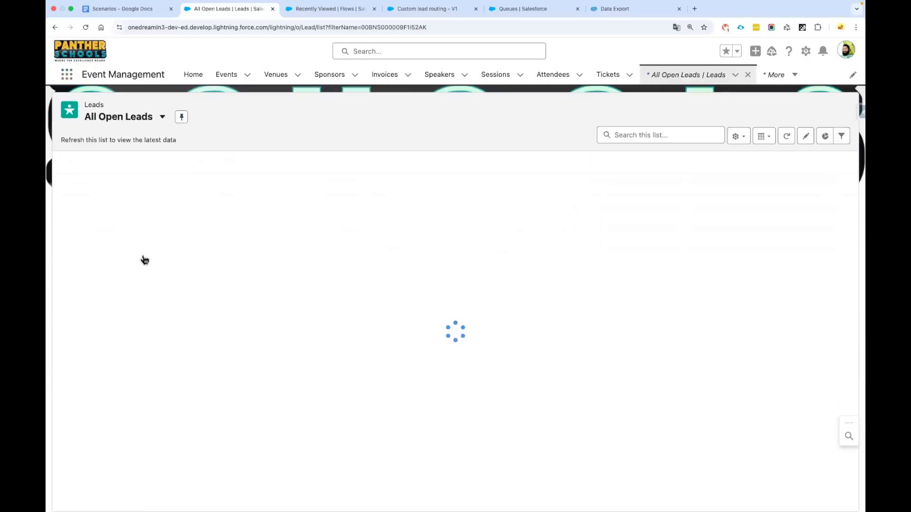
pyautogui.click(157, 238)
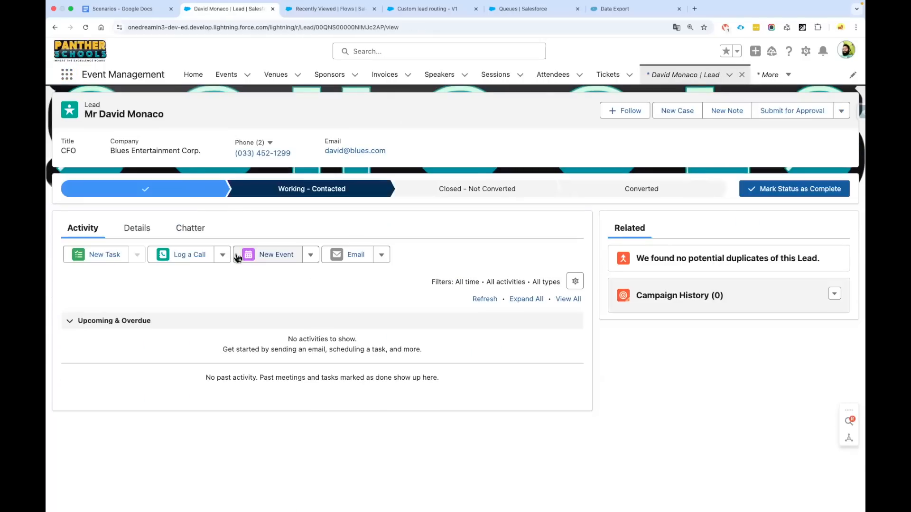
pyautogui.click(159, 233)
# Set the Blues Entertainment Corp. lead's Region to EMEA and save
pyautogui.scroll(-2, 232, 254)
pyautogui.click(306, 275)
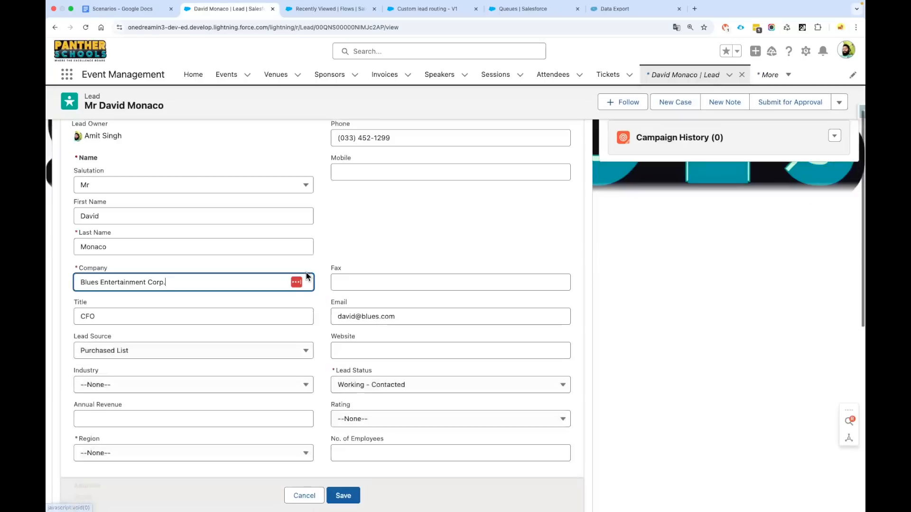
pyautogui.scroll(-2, 304, 280)
pyautogui.click(128, 379)
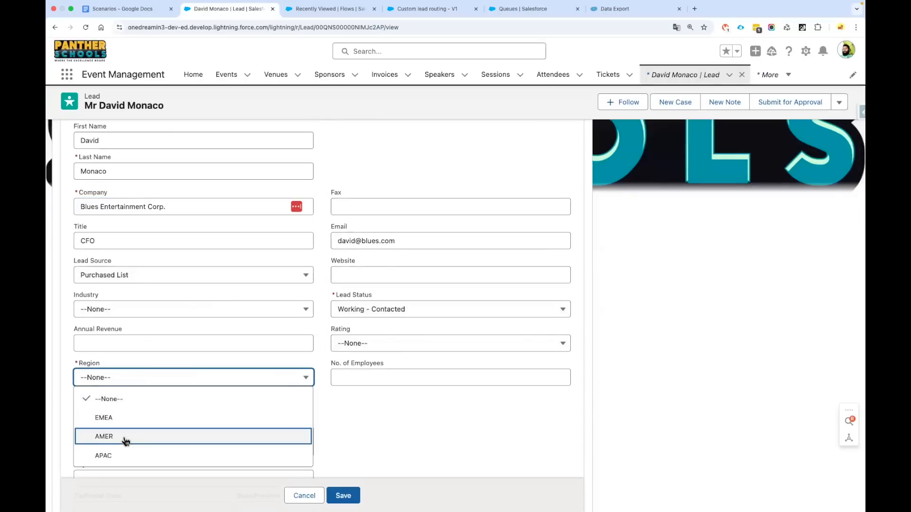
pyautogui.click(125, 418)
pyautogui.click(344, 495)
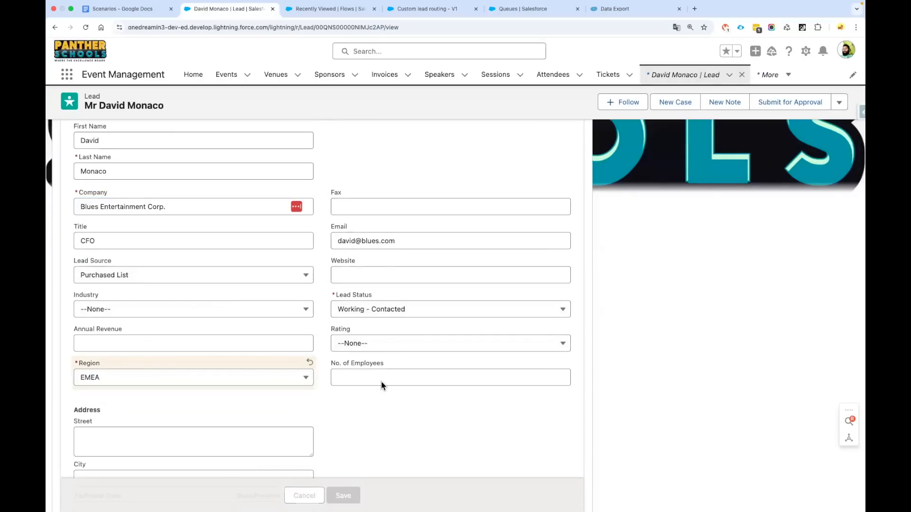
# Highlight the lead's new Lead Owner value, EMEA
pyautogui.scroll(5, 199, 294)
pyautogui.doubleClick(95, 269)
pyautogui.click(269, 266)
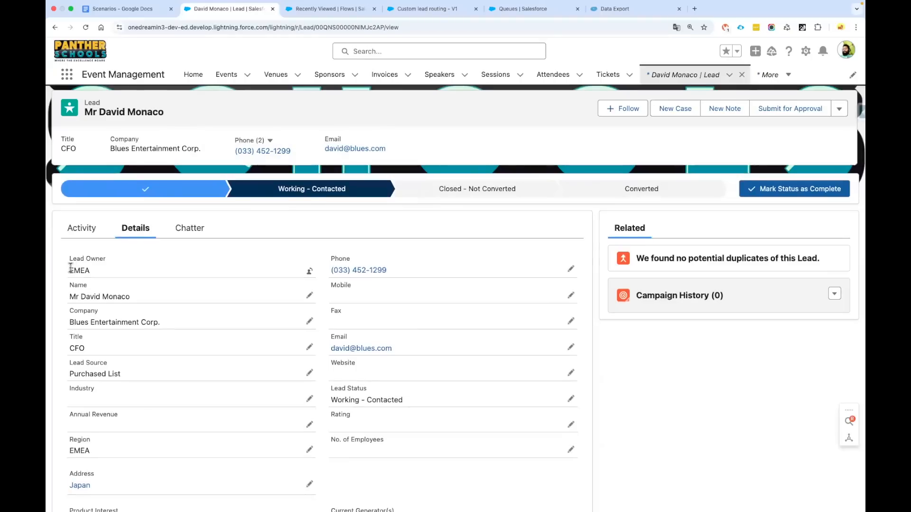
pyautogui.doubleClick(95, 274)
pyautogui.click(67, 76)
# Open the Leads list and switch its list view to AMER, then to EMEA
pyautogui.write('Lead')
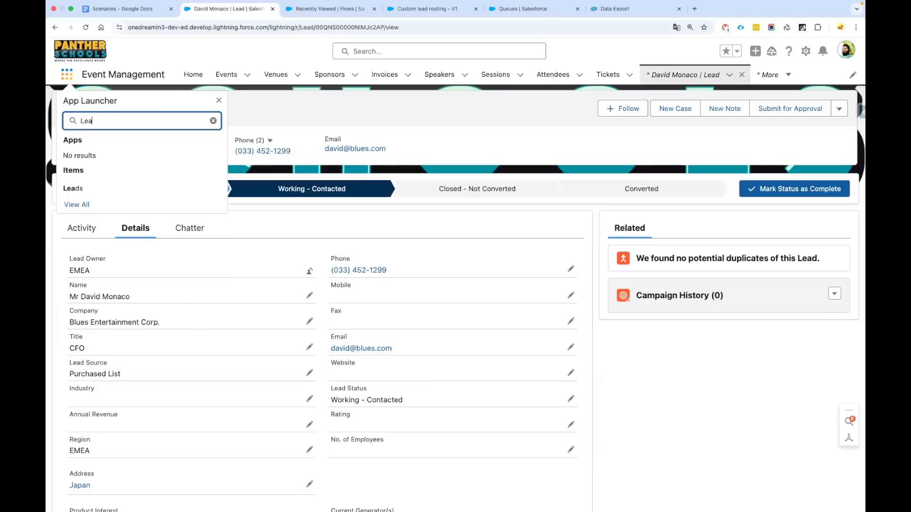
pyautogui.click(84, 190)
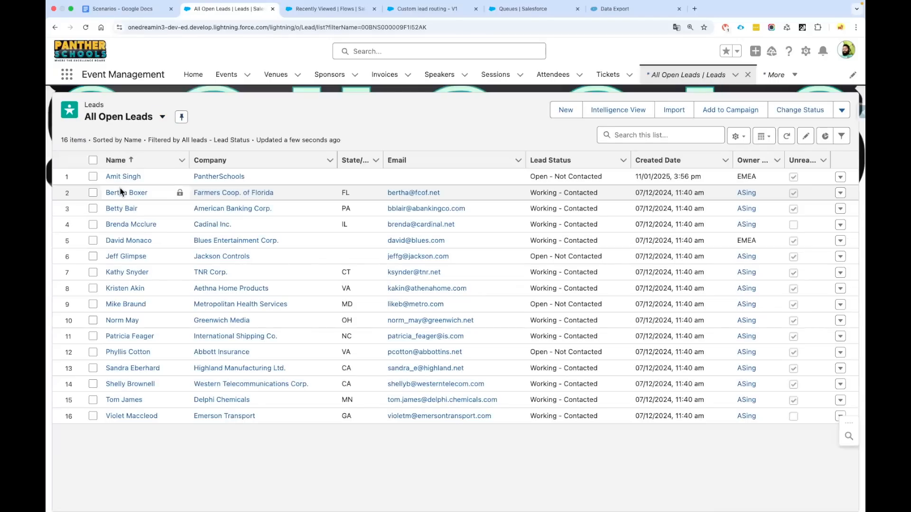
pyautogui.click(147, 122)
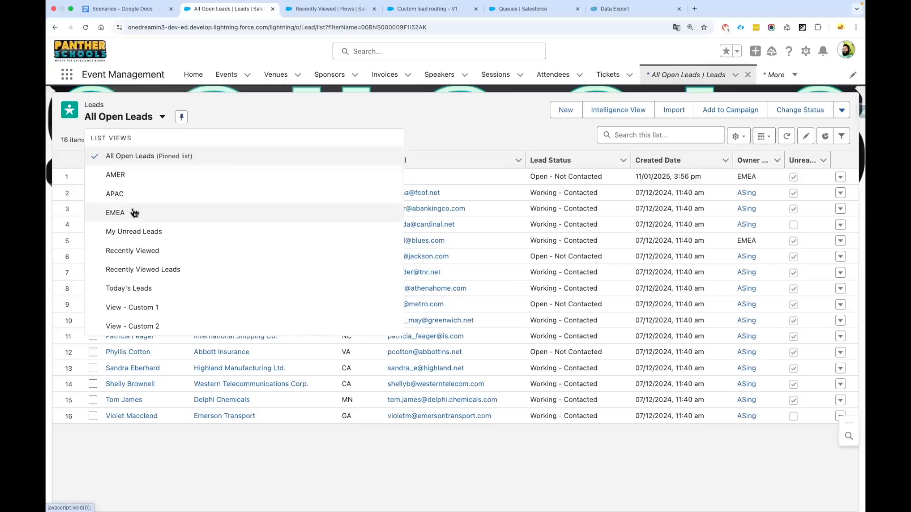
pyautogui.click(135, 176)
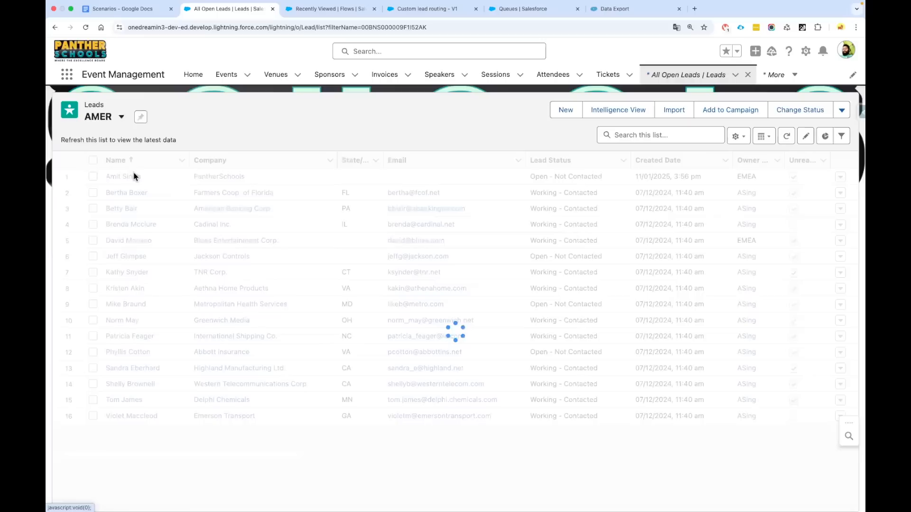
pyautogui.click(102, 116)
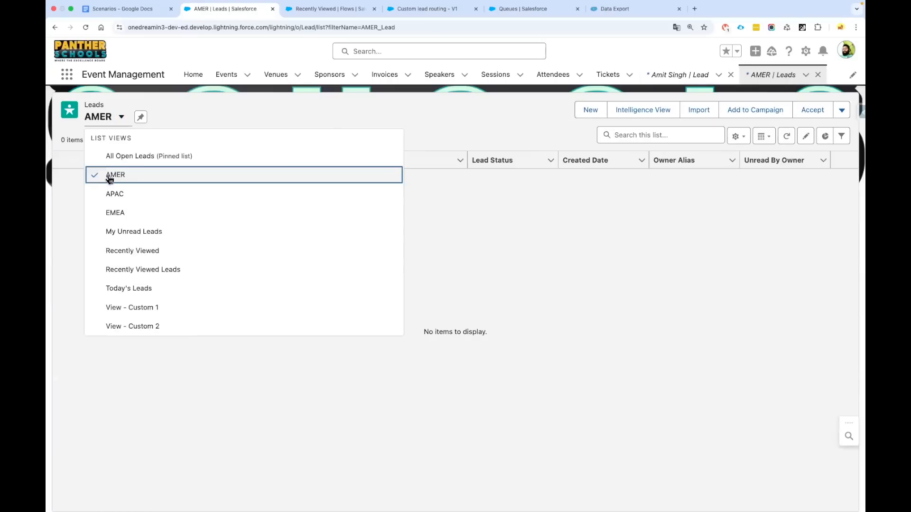
pyautogui.click(117, 213)
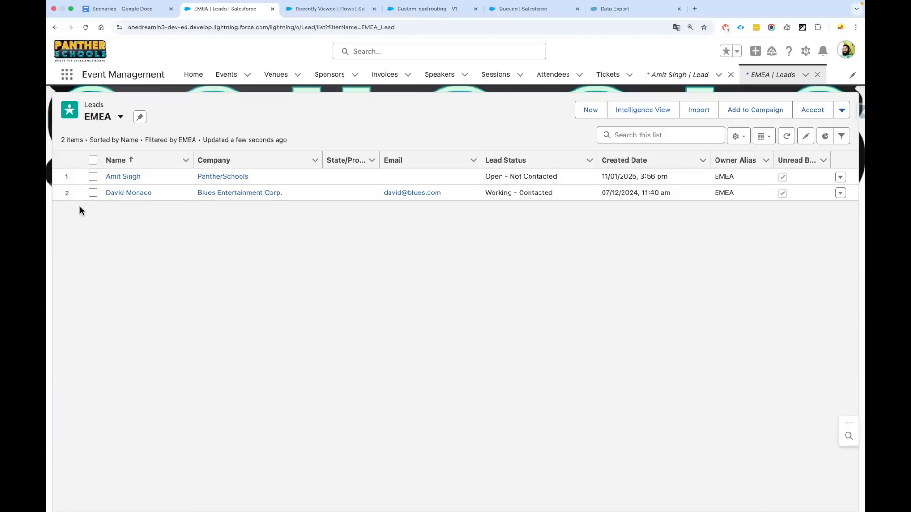
# Accept the Blues Entertainment Corp. lead from the EMEA queue and open its record
pyautogui.click(92, 193)
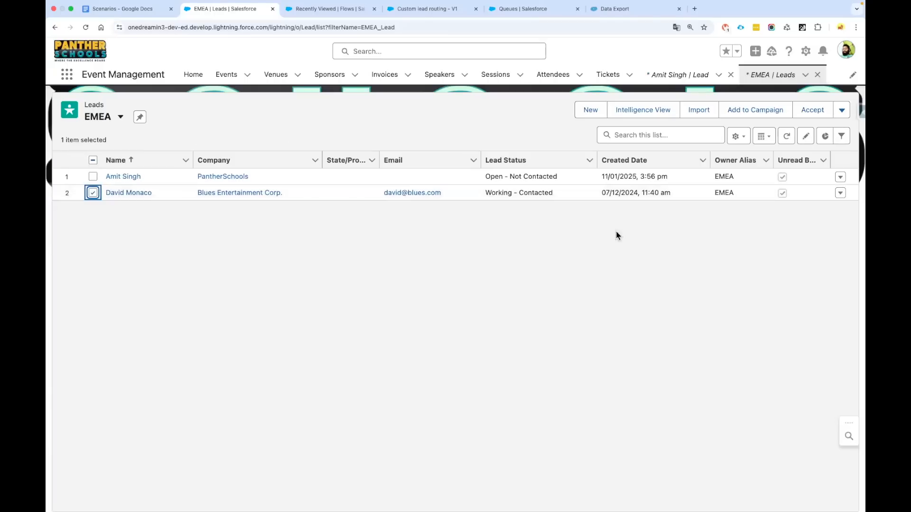
pyautogui.click(819, 115)
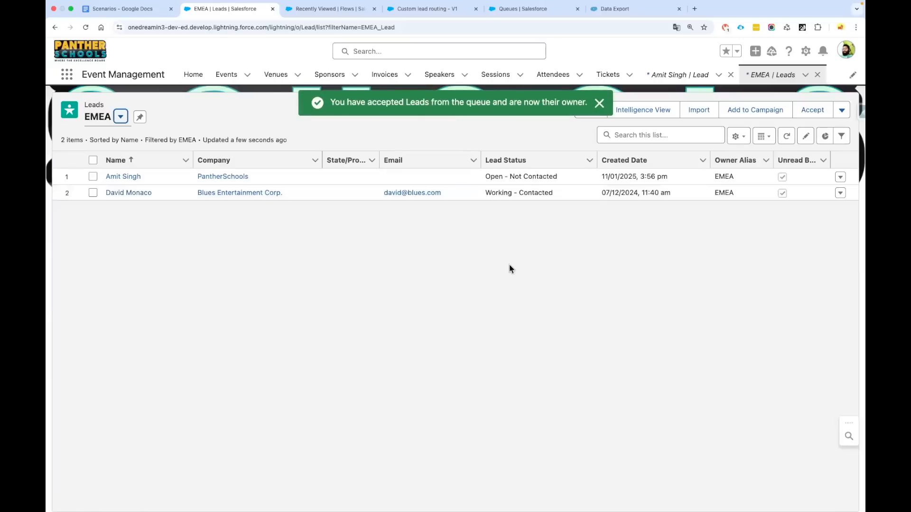
pyautogui.click(786, 136)
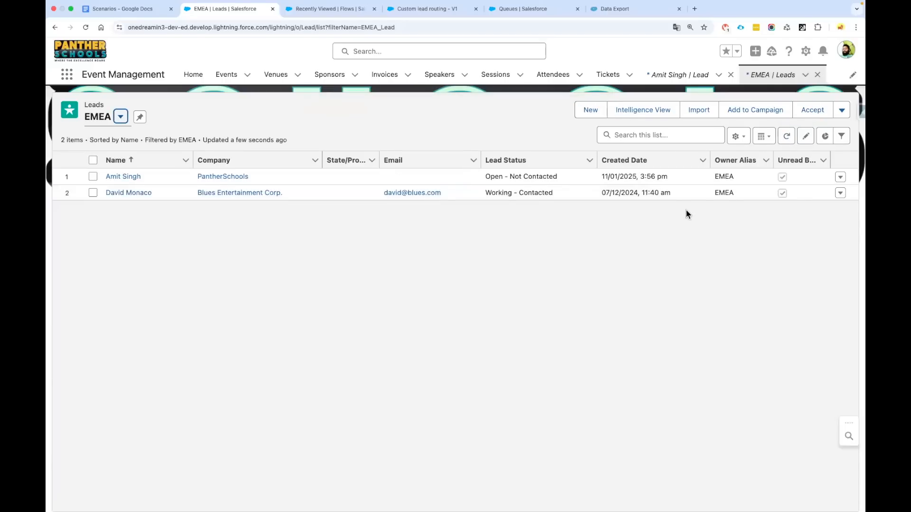
pyautogui.click(128, 193)
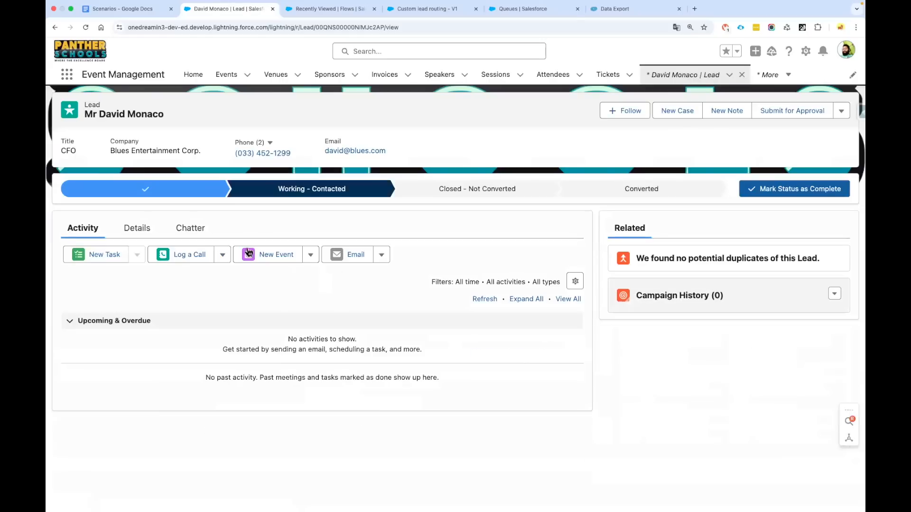
# On the lead's Details, highlight the Lead Owner value EMEA
pyautogui.click(143, 229)
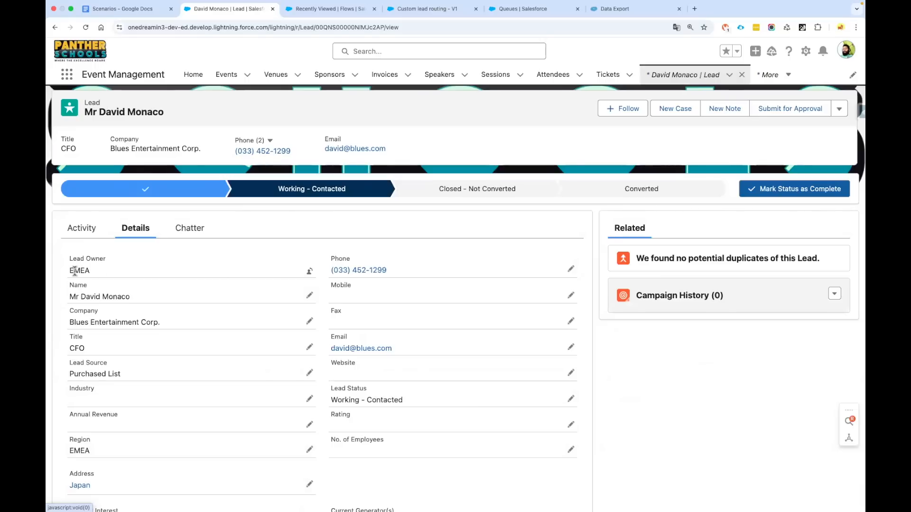
pyautogui.moveTo(68, 270); pyautogui.dragTo(95, 275)
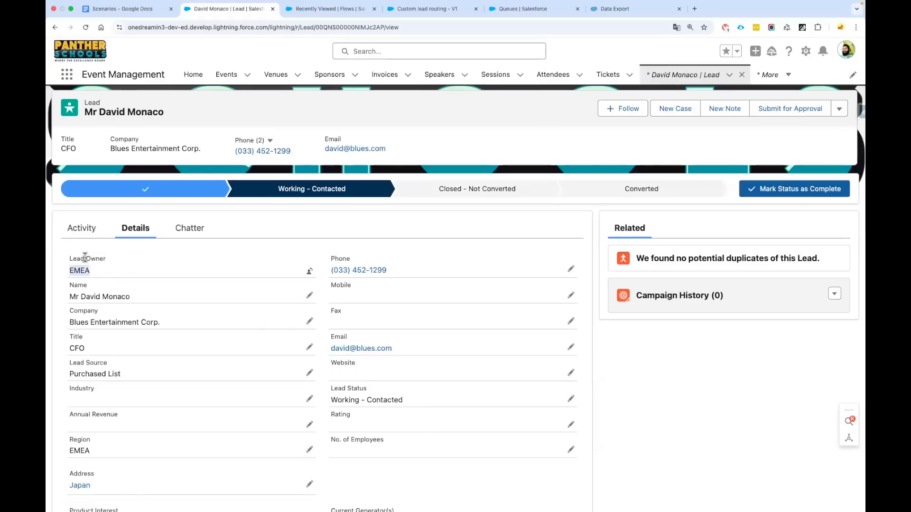
pyautogui.moveTo(69, 259); pyautogui.dragTo(114, 280)
pyautogui.click(294, 270)
# Highlight the Region field, then return to the Custom lead routing - V1 flow tab
pyautogui.scroll(-2, 228, 284)
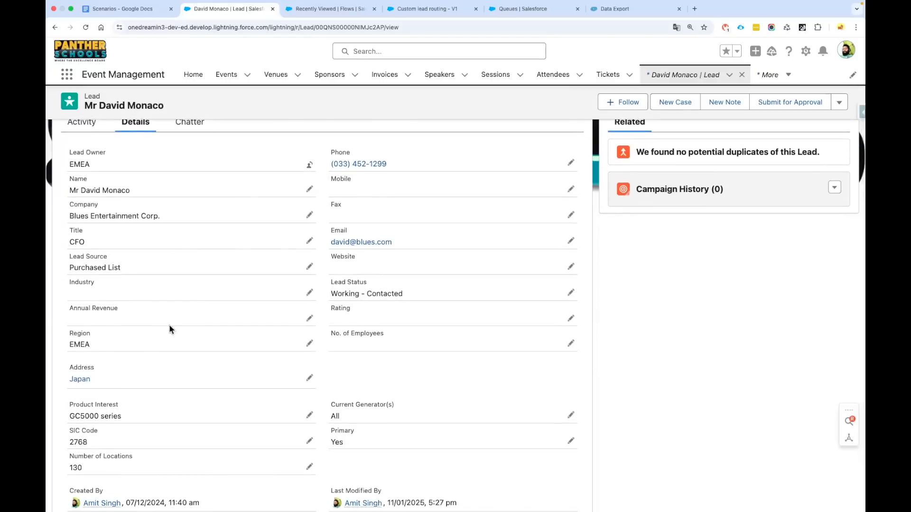
pyautogui.scroll(-1, 81, 333)
pyautogui.doubleClick(81, 333)
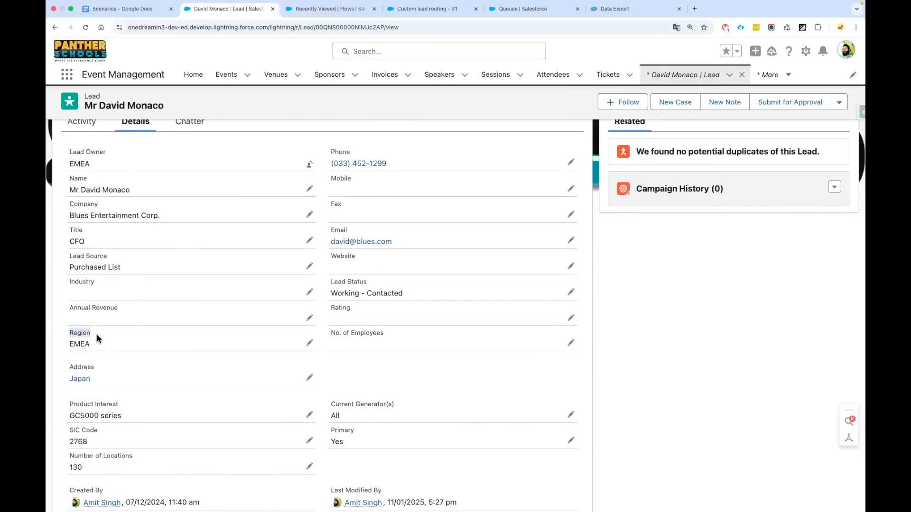
pyautogui.scroll(1, 97, 335)
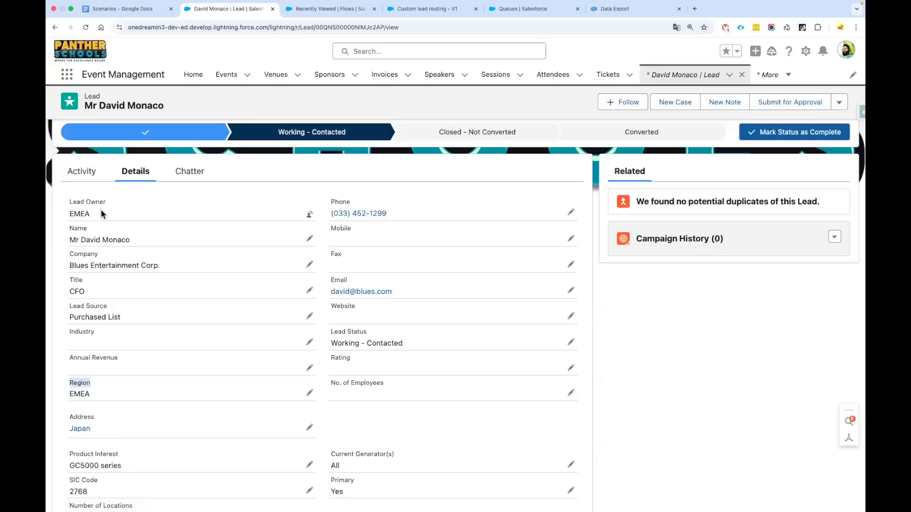
pyautogui.scroll(2, 101, 210)
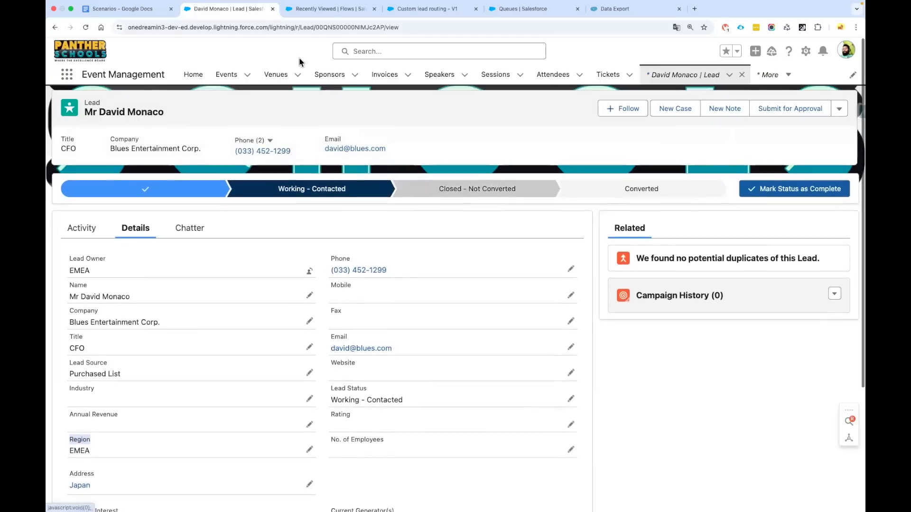
pyautogui.click(435, 13)
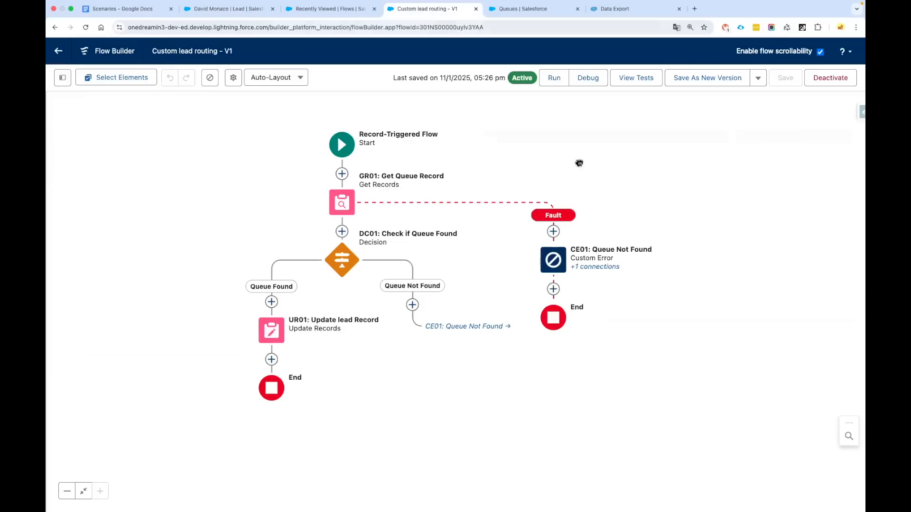
# Save the flow as a new inactive Version 2 through the Save as dialog
pyautogui.click(723, 80)
pyautogui.click(652, 359)
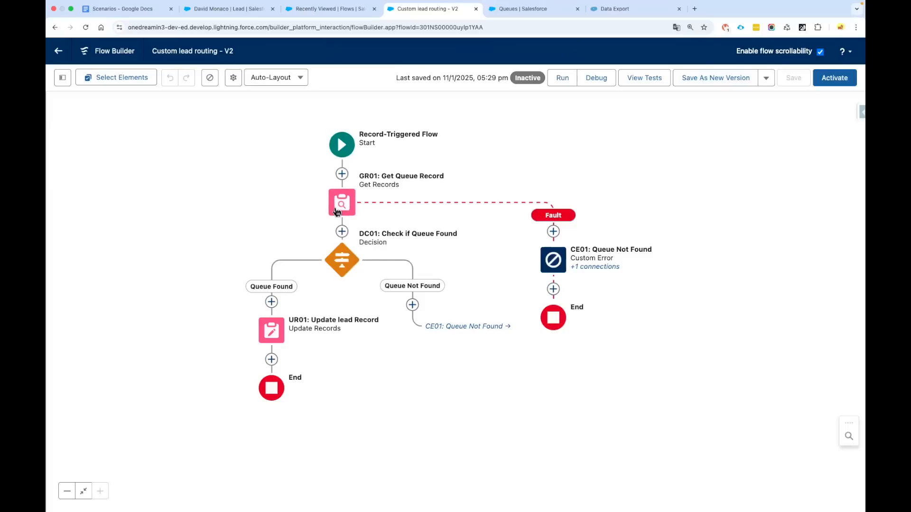
# Add a Decision after Start labelled 'DC00: Check if Region Has changed', first outcome starting 'Region'
pyautogui.click(342, 174)
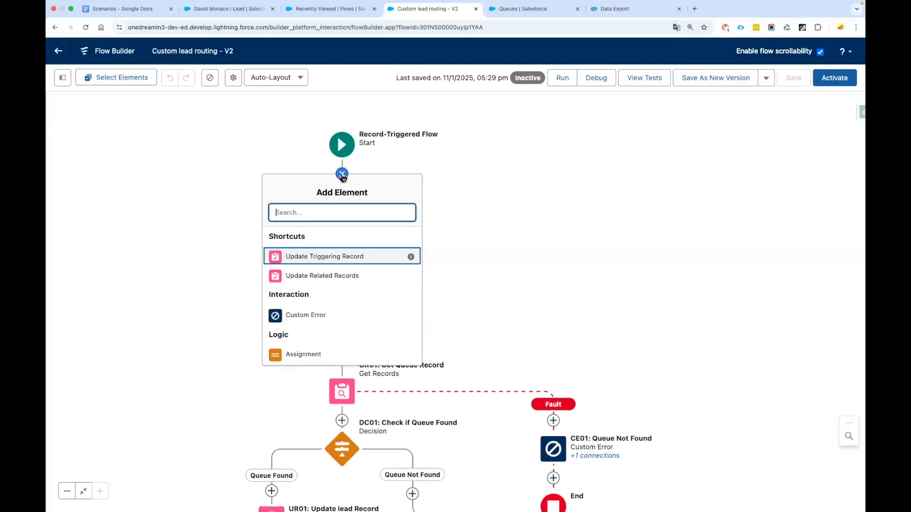
pyautogui.write('DC')
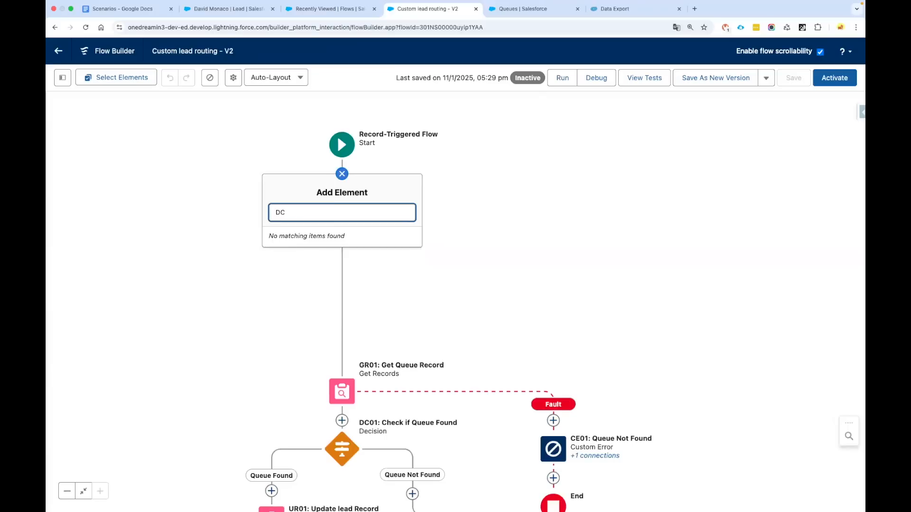
pyautogui.press('BackSpace')
pyautogui.press('BackSpace')
pyautogui.click(327, 275)
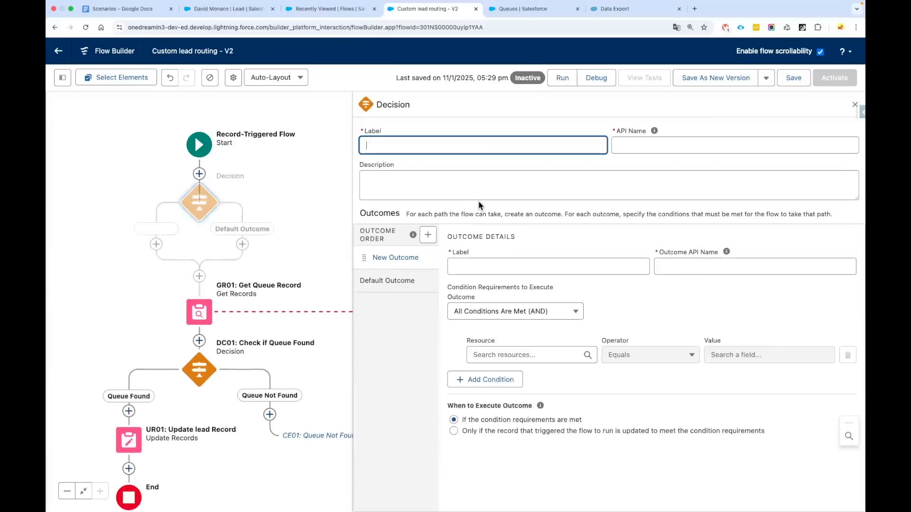
pyautogui.write('DC00')
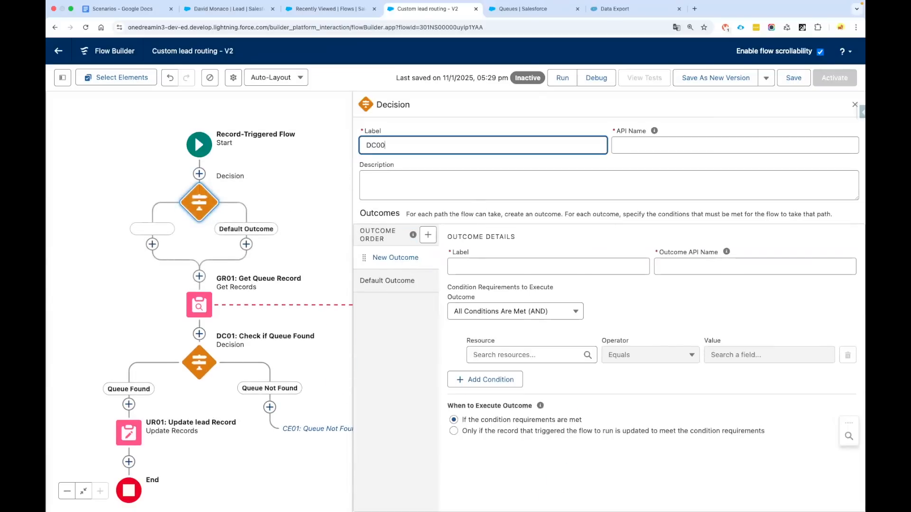
pyautogui.write(': Check if L')
pyautogui.write('egion Has changed')
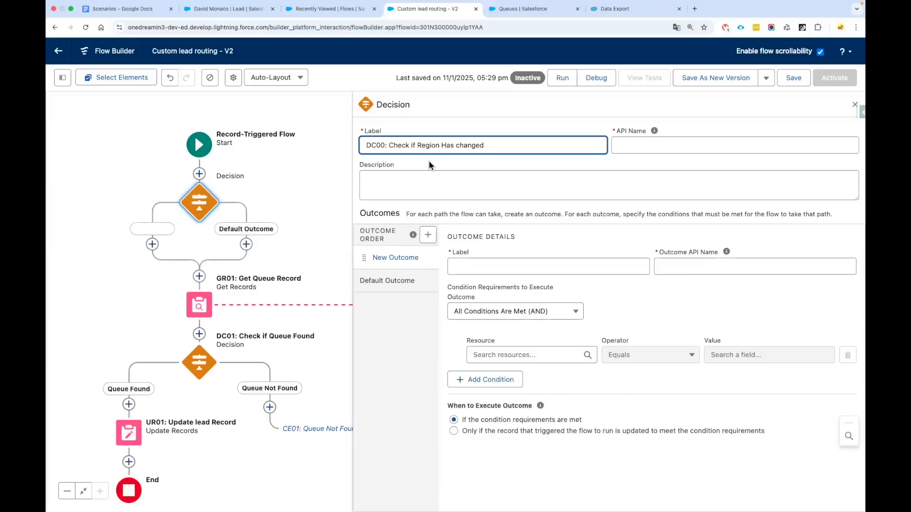
pyautogui.doubleClick(426, 145)
pyautogui.hotkey('ctrl', 'c')
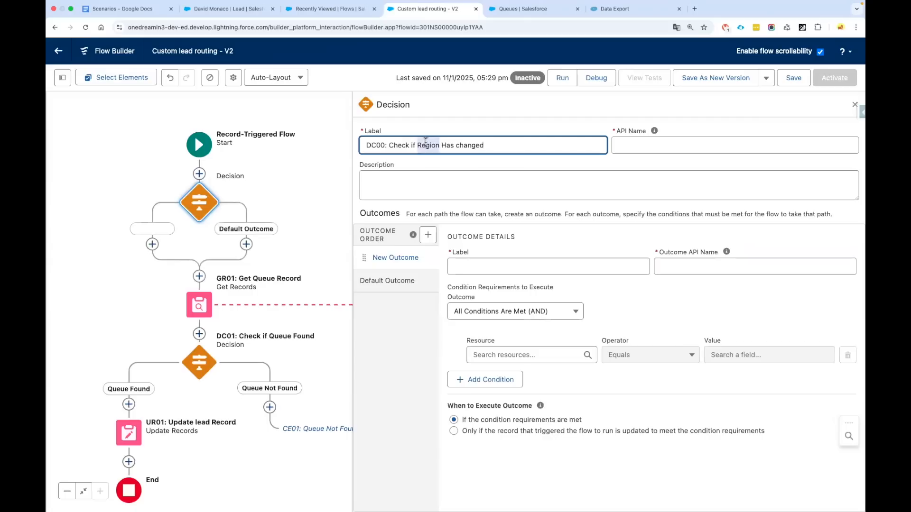
pyautogui.click(484, 267)
pyautogui.hotkey('ctrl', 'v')
# Name the outcomes 'Region Changed' and 'Region Not Changed', then view the Start trigger settings
pyautogui.write('Changed')
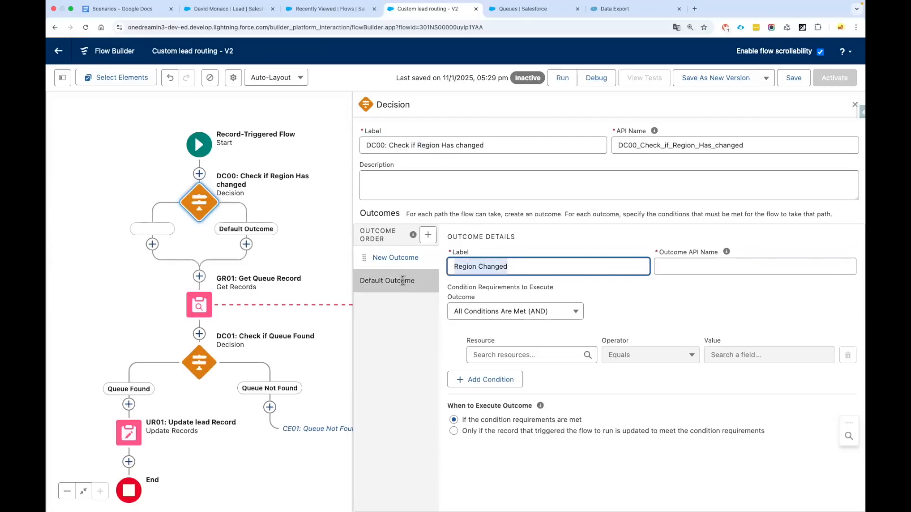
pyautogui.click(403, 280)
pyautogui.hotkey('ctrl', 'a')
pyautogui.write('Region Changed')
pyautogui.click(477, 268)
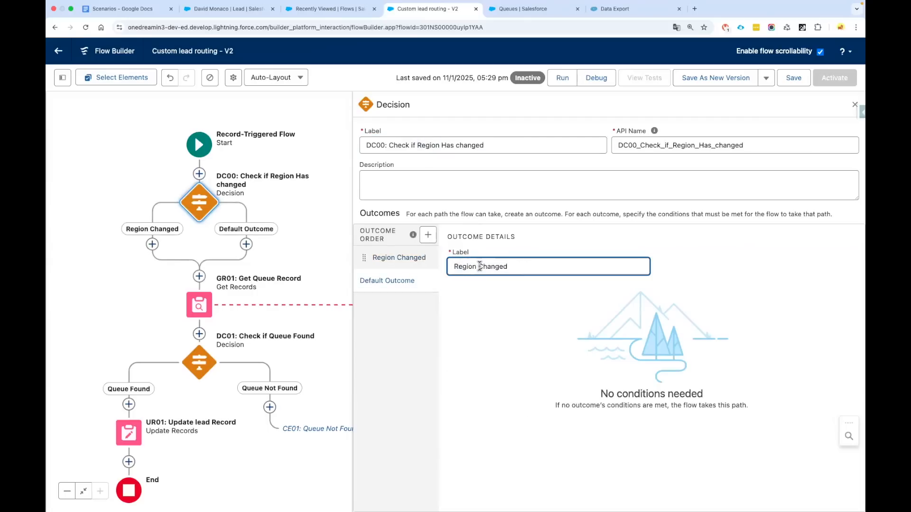
pyautogui.write('Not')
pyautogui.click(399, 258)
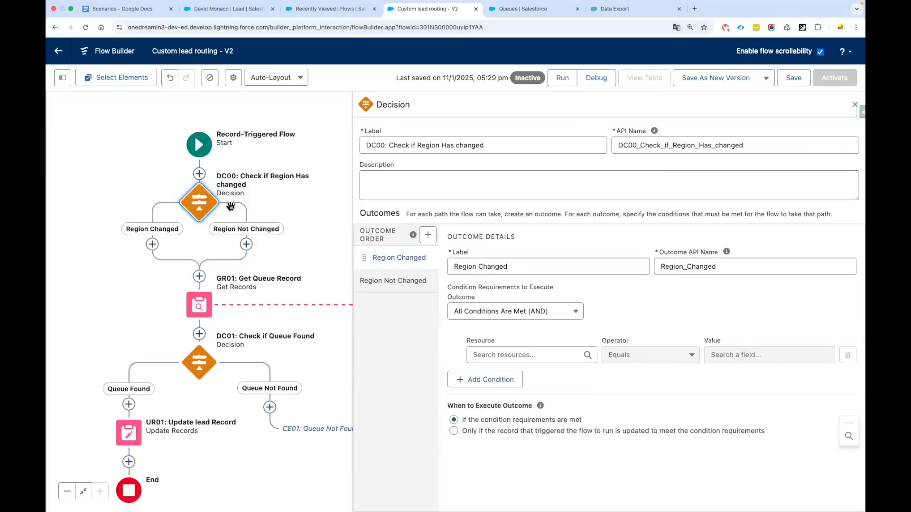
pyautogui.click(199, 149)
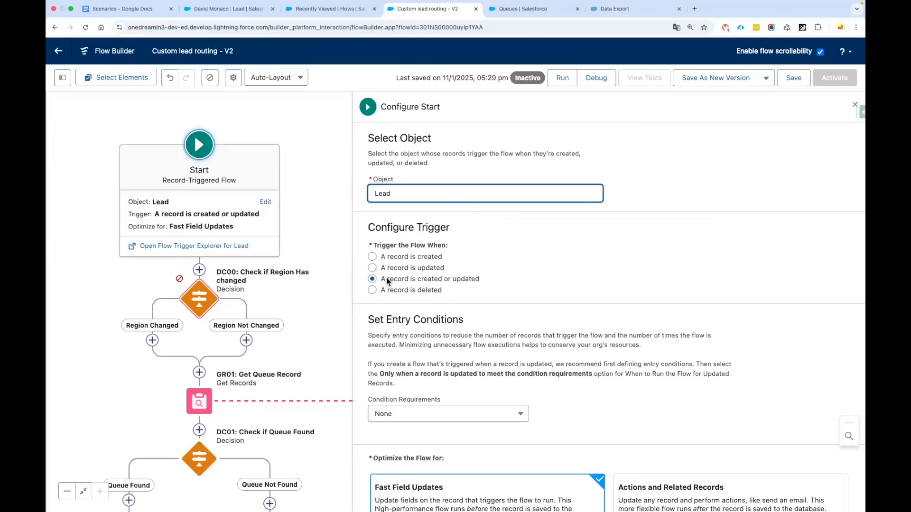
# Open the DC00 decision for editing, then switch back to the Blues Entertainment Corp. lead tab
pyautogui.click(204, 305)
pyautogui.click(204, 306)
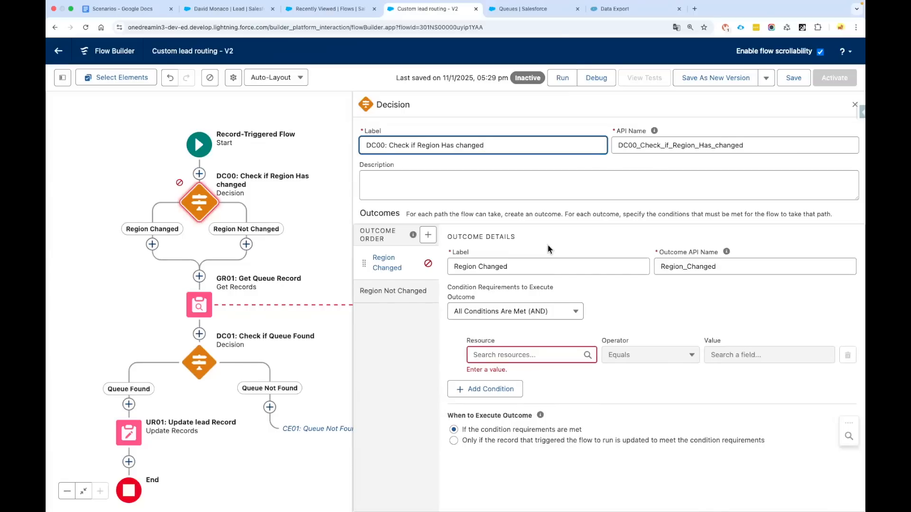
pyautogui.click(235, 9)
# Try changing the lead's salutation to Dr., then cancel the unsaved edit
pyautogui.click(309, 295)
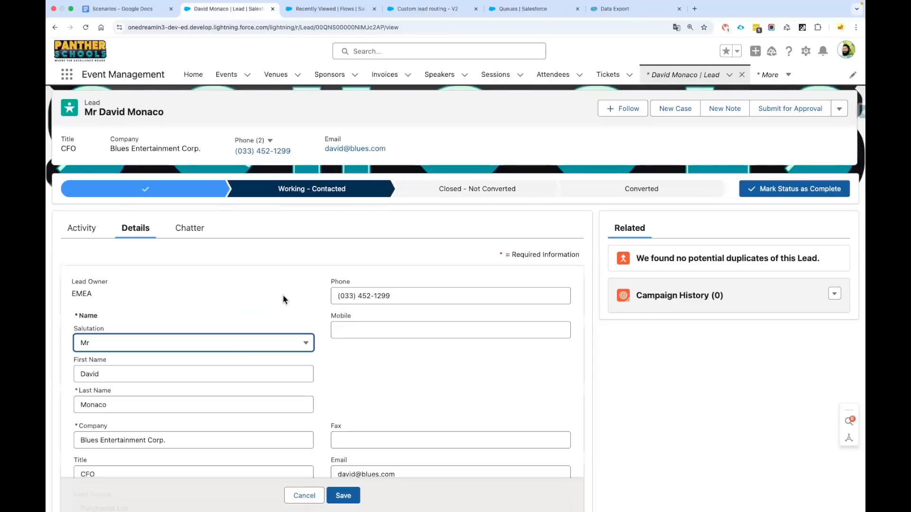
pyautogui.scroll(-1, 92, 295)
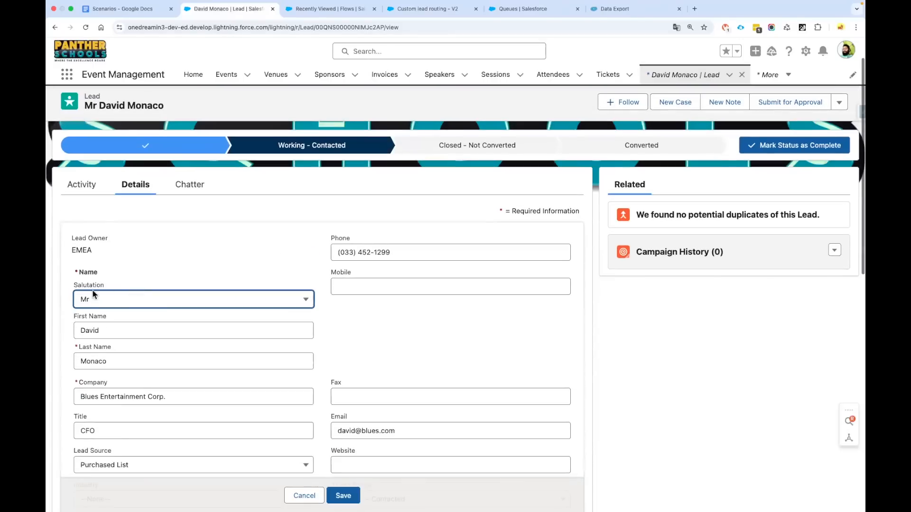
pyautogui.click(172, 300)
pyautogui.click(112, 396)
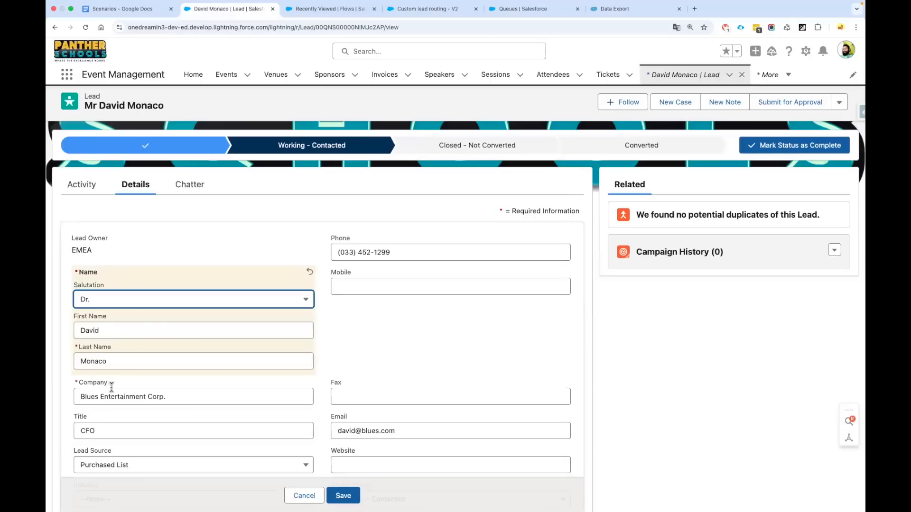
pyautogui.click(375, 332)
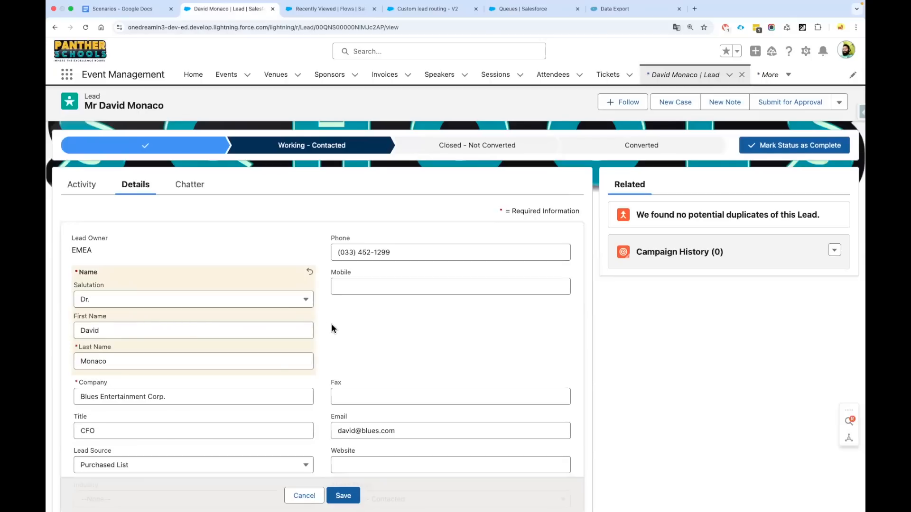
pyautogui.scroll(-1, 248, 326)
pyautogui.scroll(-1, 250, 328)
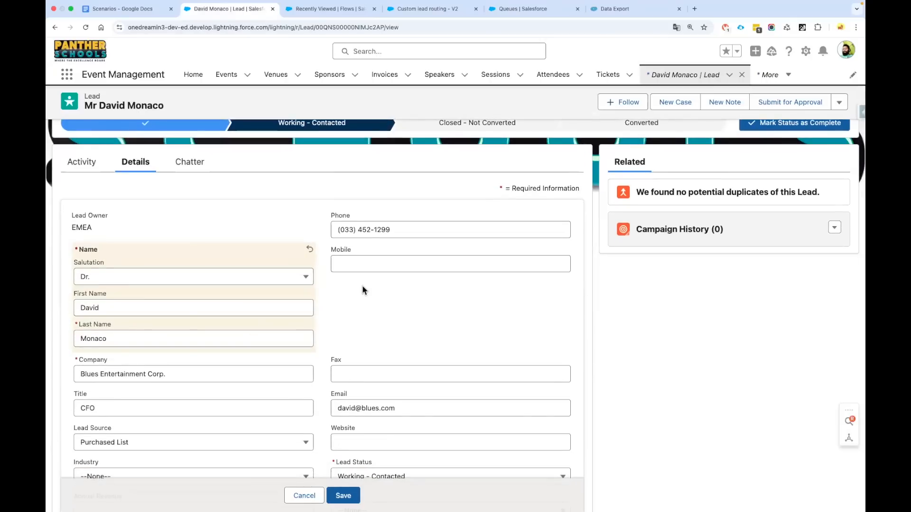
pyautogui.scroll(1, 111, 263)
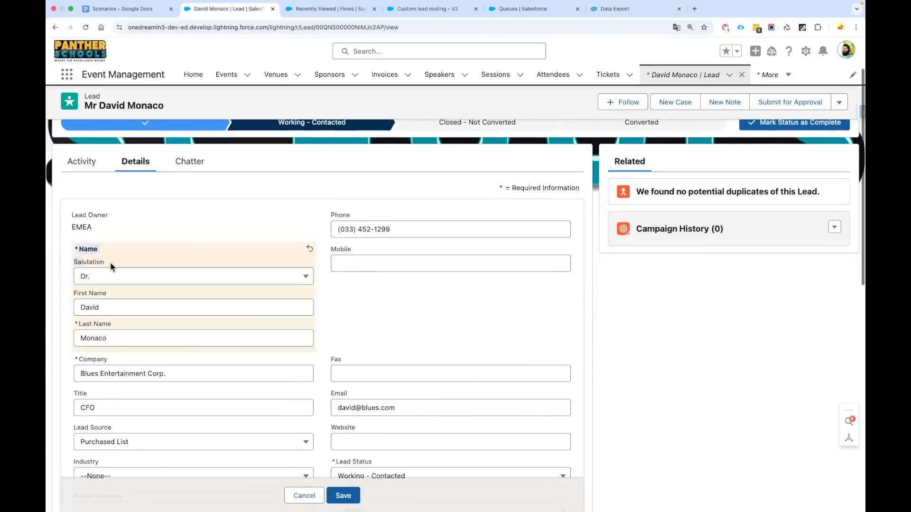
pyautogui.click(107, 279)
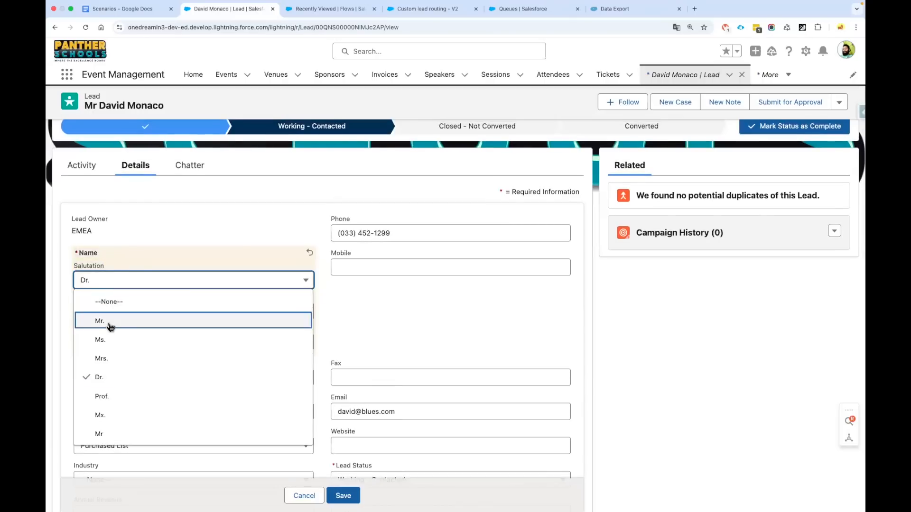
pyautogui.click(314, 313)
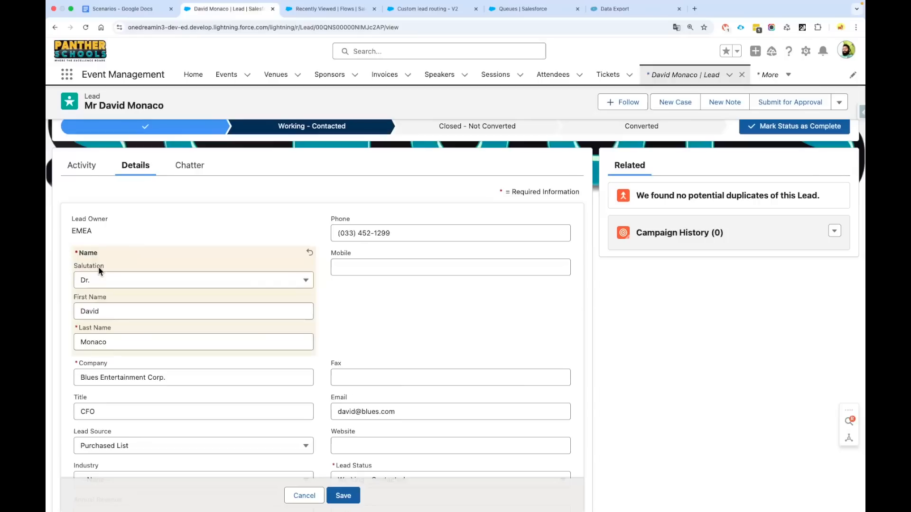
pyautogui.click(304, 495)
# Set the first condition to Prior Values > Region Does Not Equal Triggering Lead > Region
pyautogui.click(429, 10)
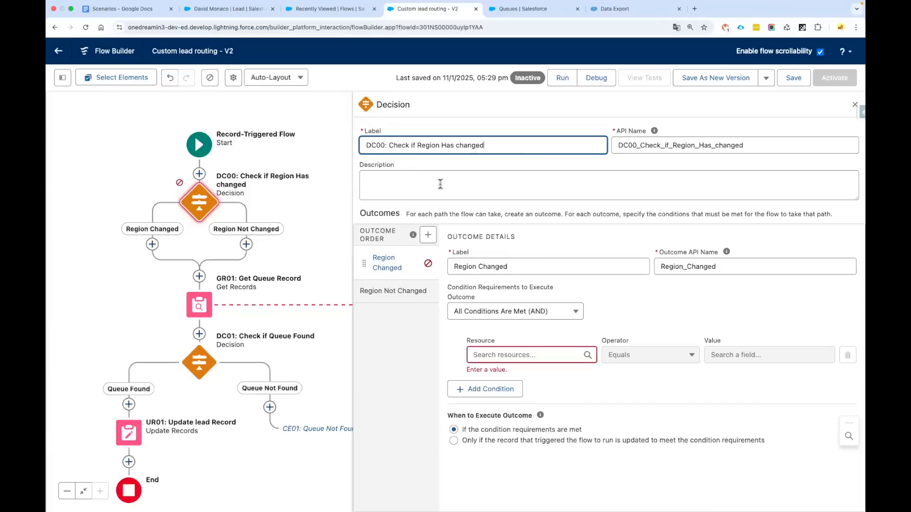
pyautogui.click(516, 357)
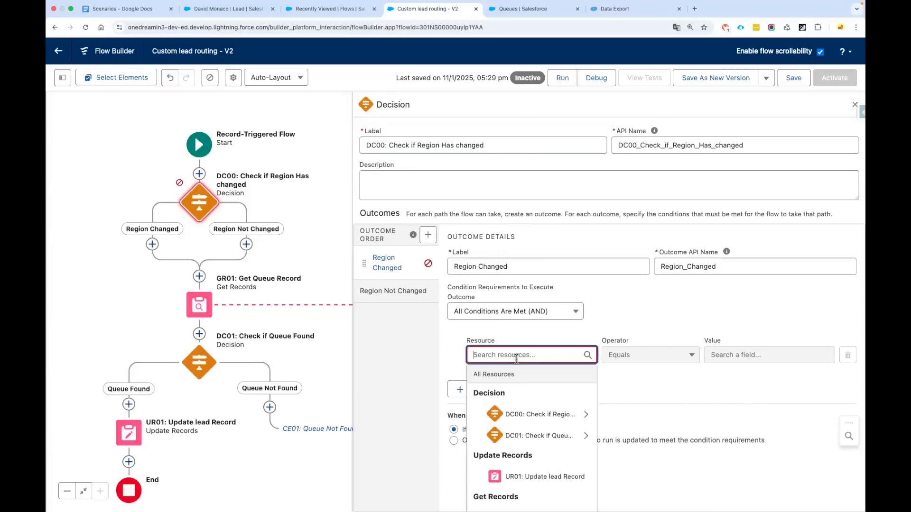
pyautogui.write('Rec')
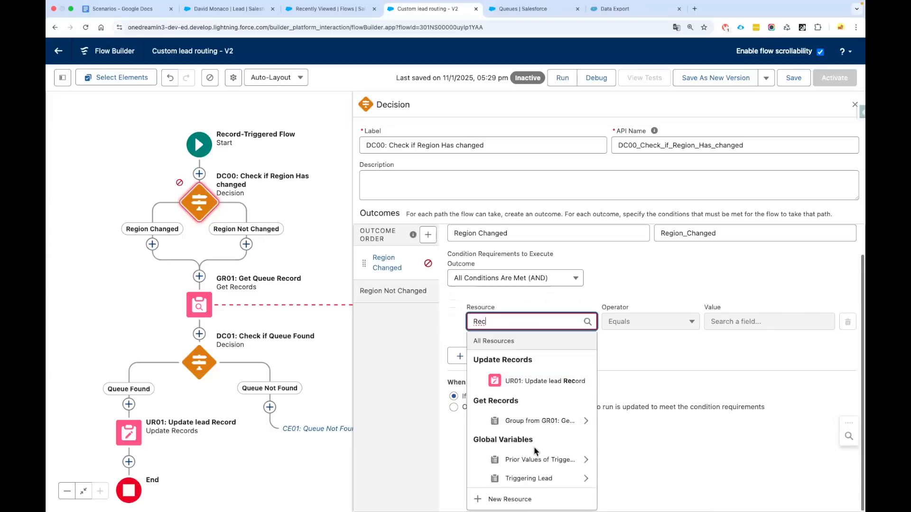
pyautogui.click(539, 461)
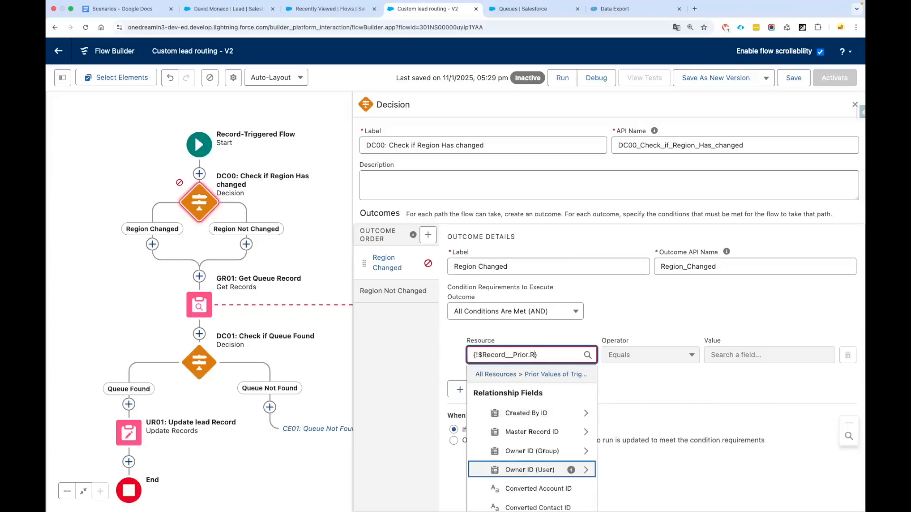
pyautogui.write('Reg')
pyautogui.press('Return')
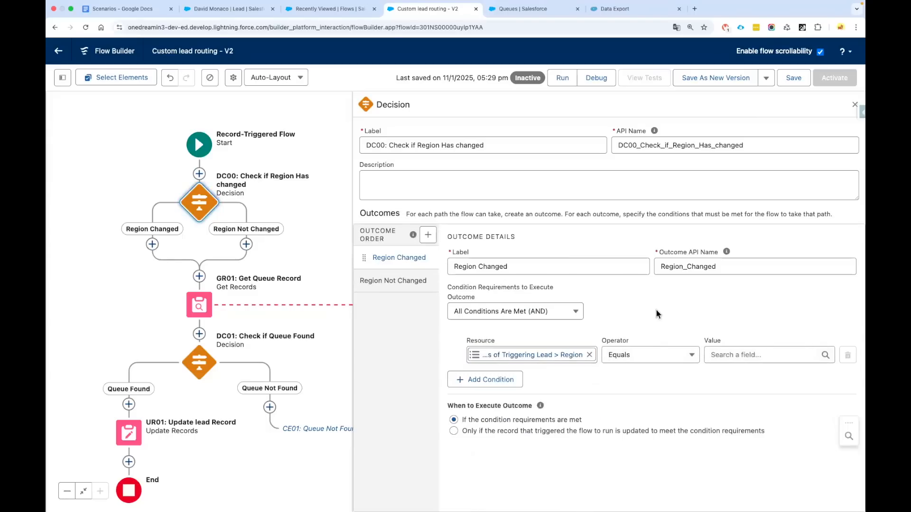
pyautogui.click(653, 357)
pyautogui.click(648, 387)
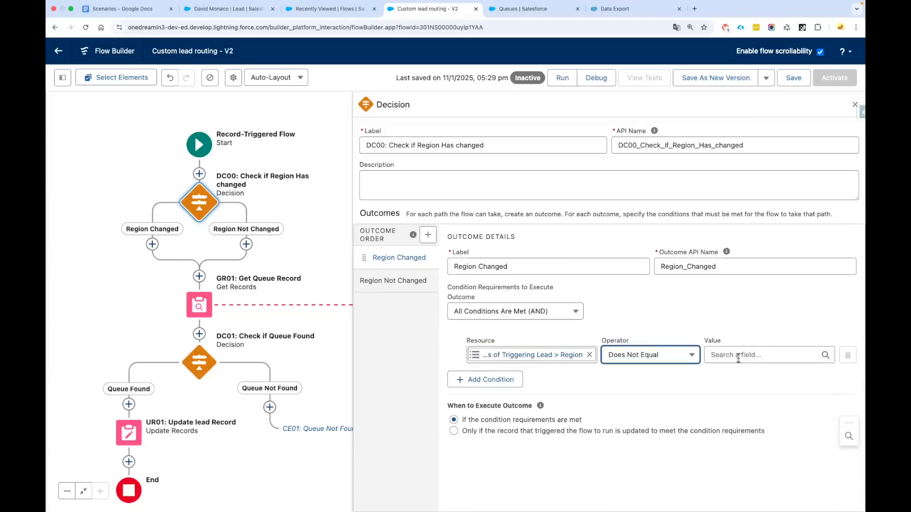
pyautogui.click(738, 355)
pyautogui.write('Rec')
pyautogui.scroll(-1, 765, 474)
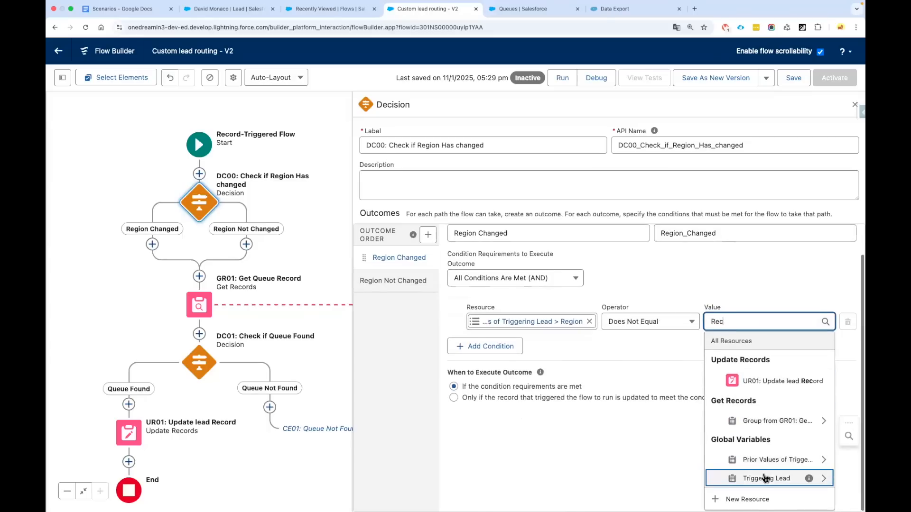
pyautogui.click(765, 479)
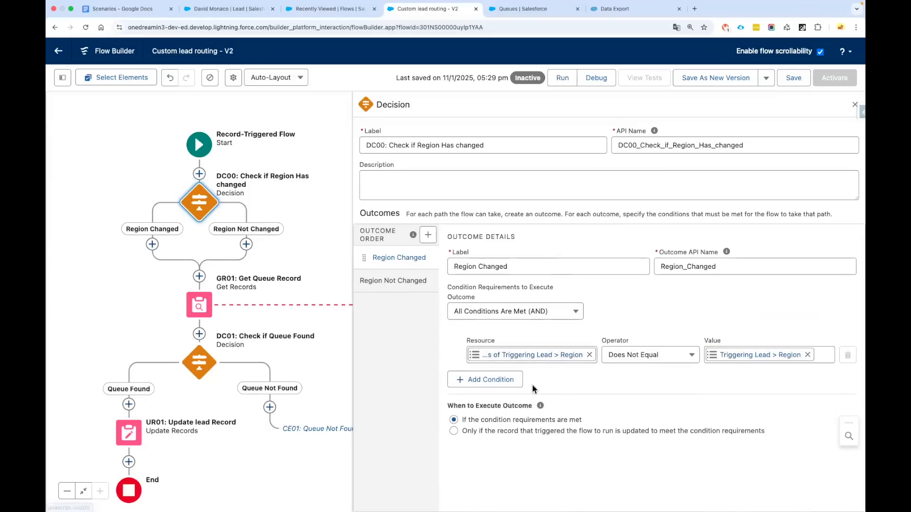
# Add a second condition: Triggering Lead > Region Is Changed True
pyautogui.click(481, 379)
pyautogui.click(506, 390)
pyautogui.write('Rec')
pyautogui.scroll(-2, 522, 461)
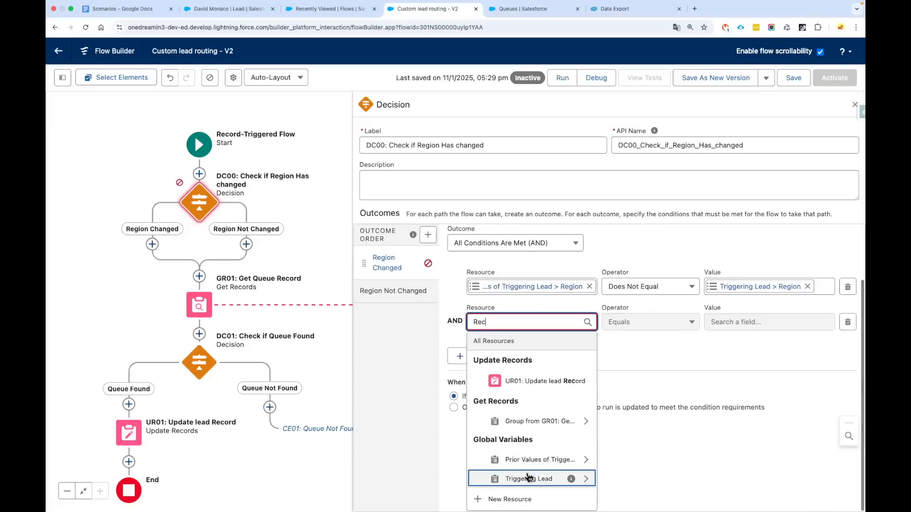
pyautogui.click(528, 478)
pyautogui.write('Reg')
pyautogui.click(538, 455)
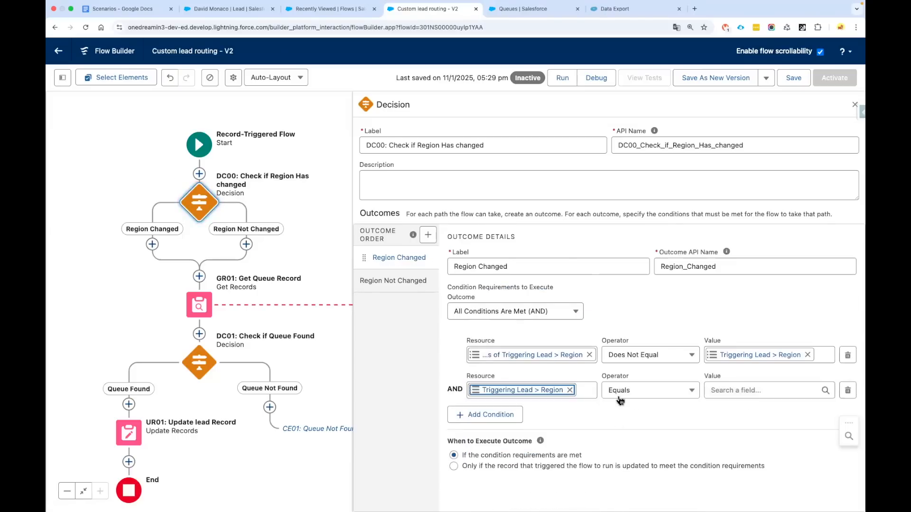
pyautogui.click(629, 391)
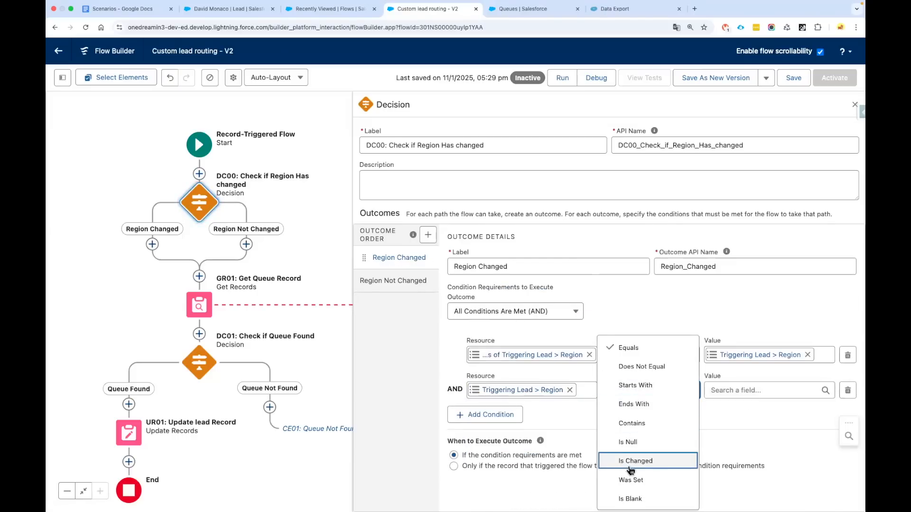
pyautogui.click(665, 467)
pyautogui.click(738, 391)
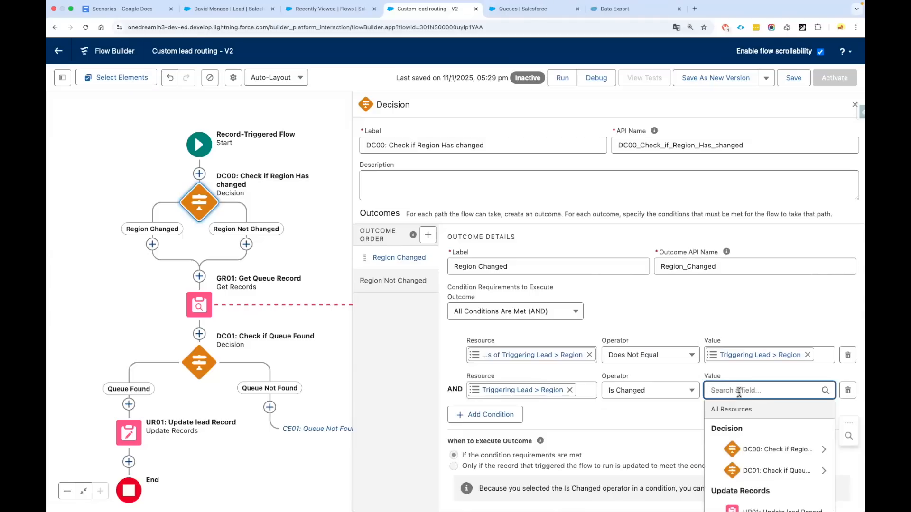
pyautogui.write('tr')
pyautogui.click(741, 458)
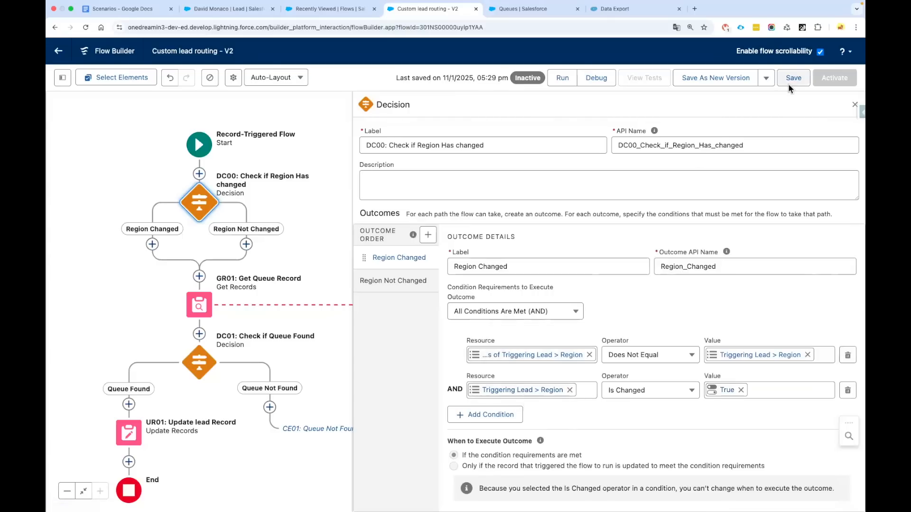
# Save the new conditions and add an End element after the Region Not Changed branch
pyautogui.click(788, 84)
pyautogui.click(854, 105)
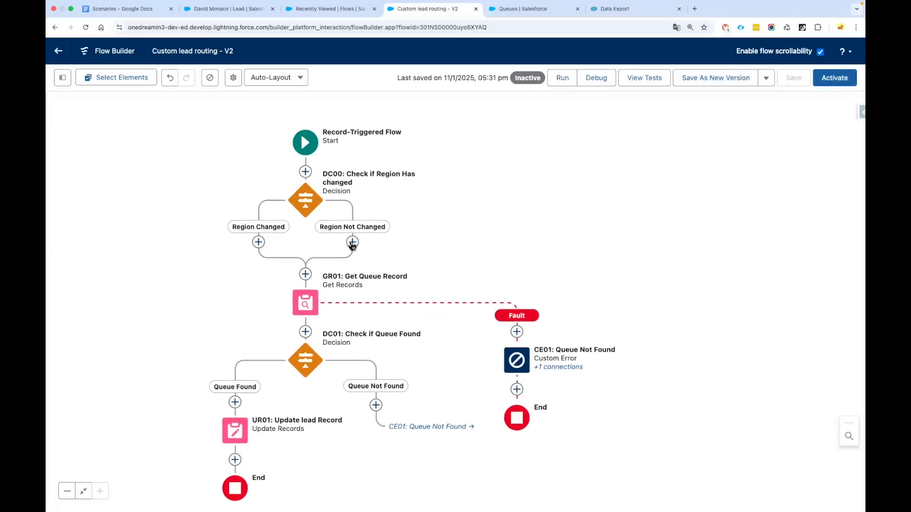
pyautogui.click(352, 242)
pyautogui.scroll(-5, 348, 348)
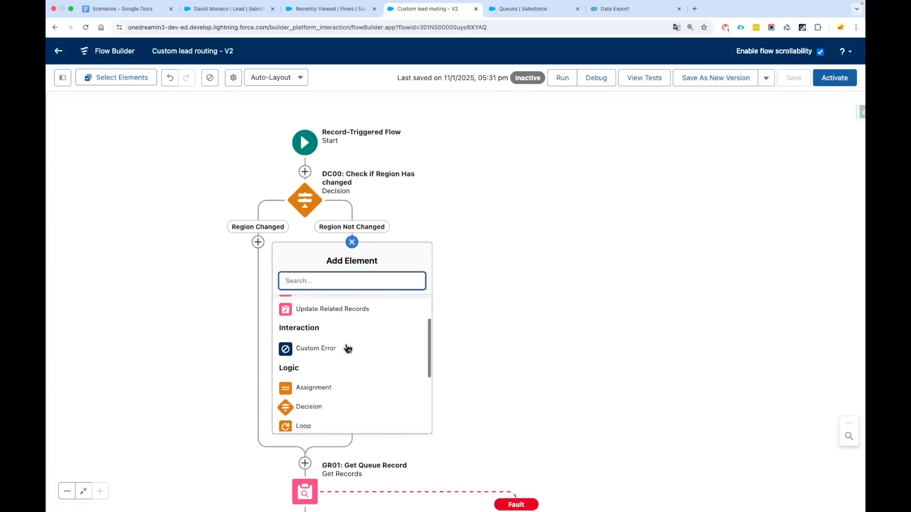
pyautogui.click(310, 365)
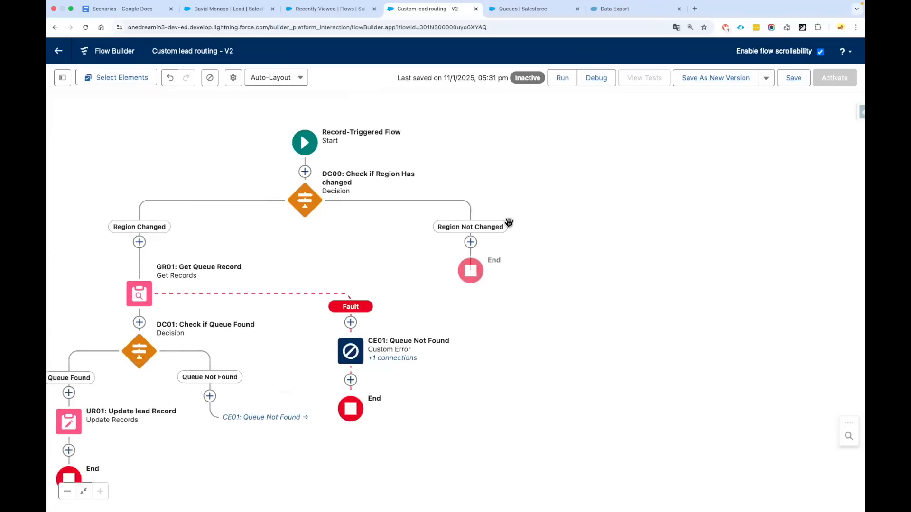
# Save the updated Custom lead routing - V2 flow and bring up the Debug flow settings
pyautogui.moveTo(527, 329); pyautogui.dragTo(652, 317)
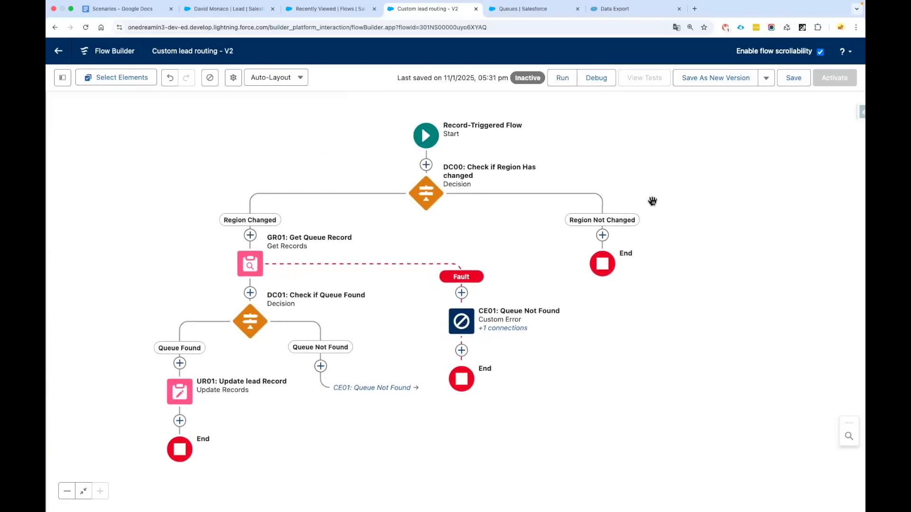
pyautogui.click(794, 79)
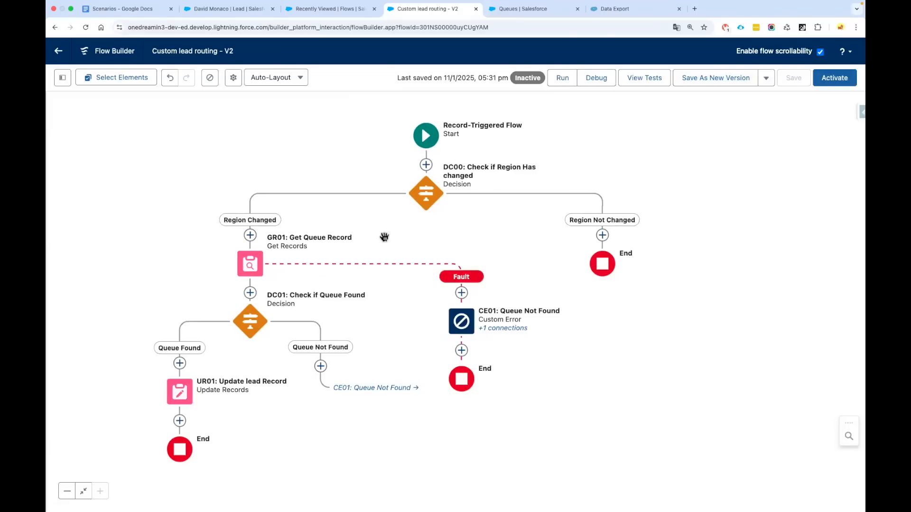
pyautogui.click(601, 81)
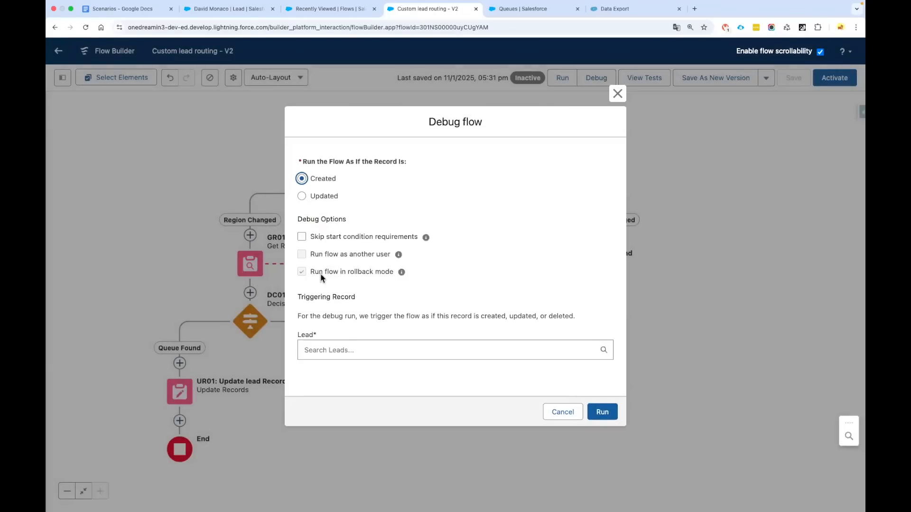
# Pick the CFO lead as the triggering record and run the debug
pyautogui.click(360, 348)
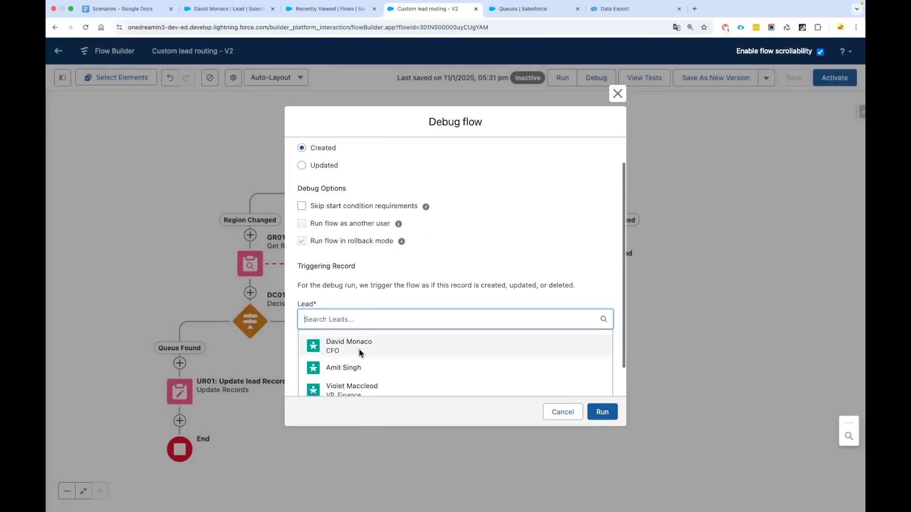
pyautogui.click(361, 351)
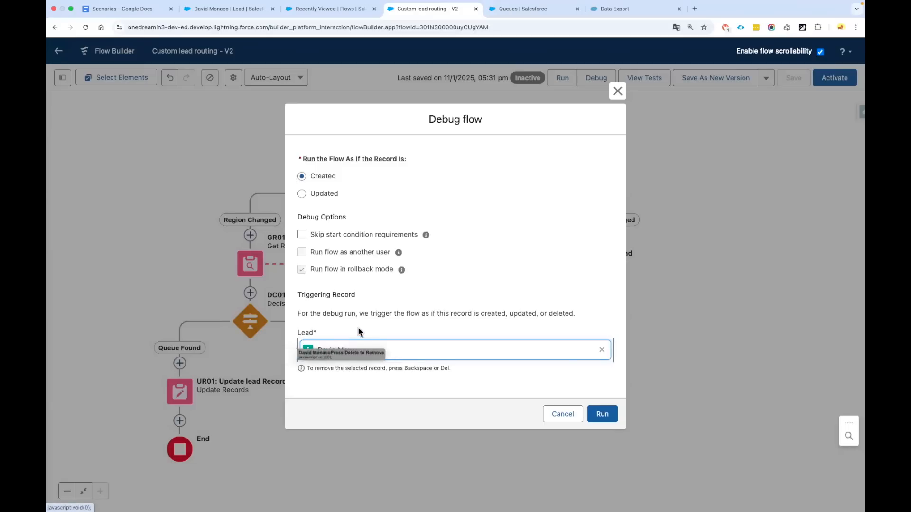
pyautogui.click(398, 341)
pyautogui.click(603, 415)
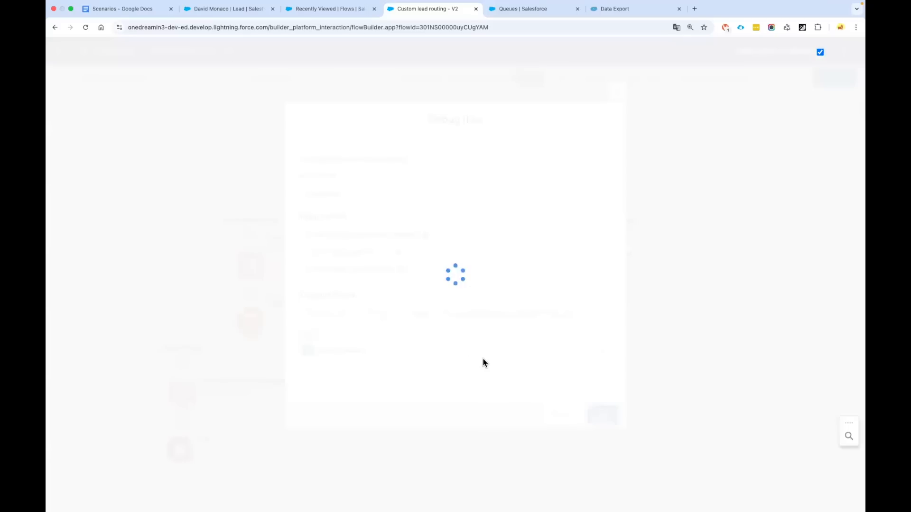
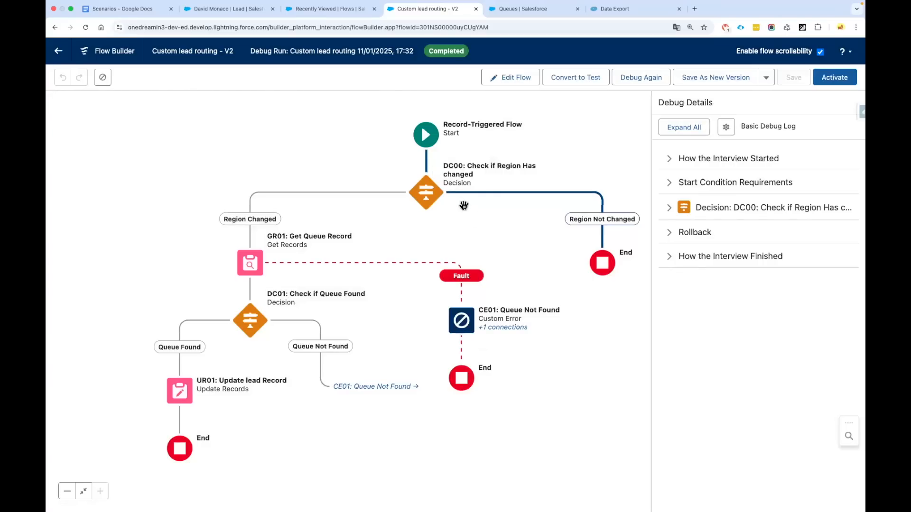
# Rerun the debug with the CFO lead triggering the flow as a newly created record
pyautogui.click(641, 77)
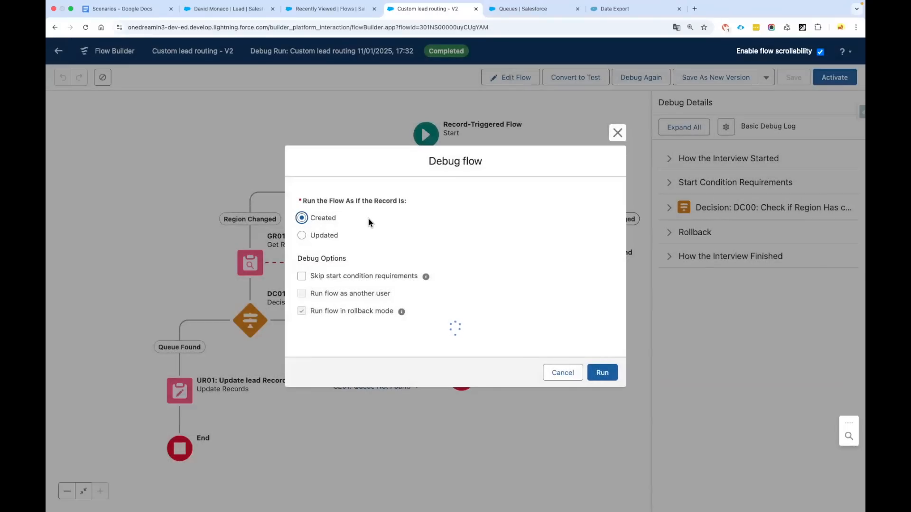
pyautogui.click(318, 352)
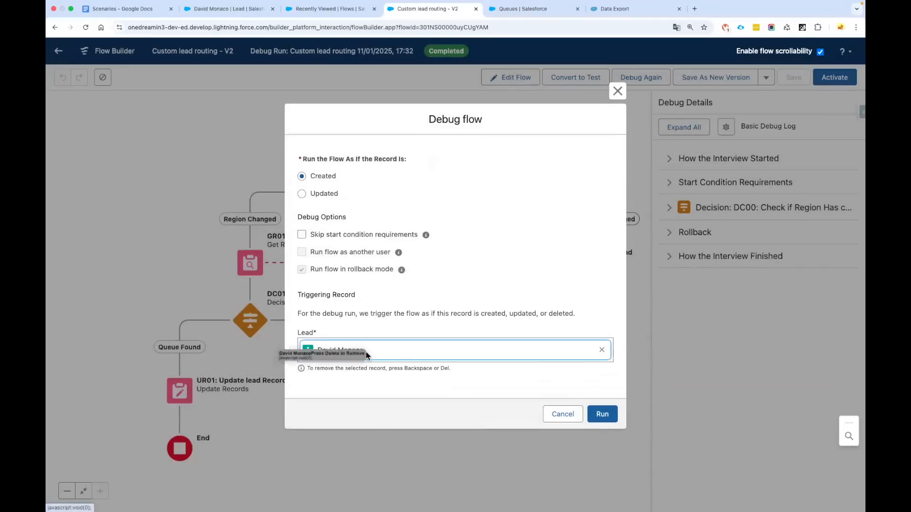
pyautogui.click(602, 415)
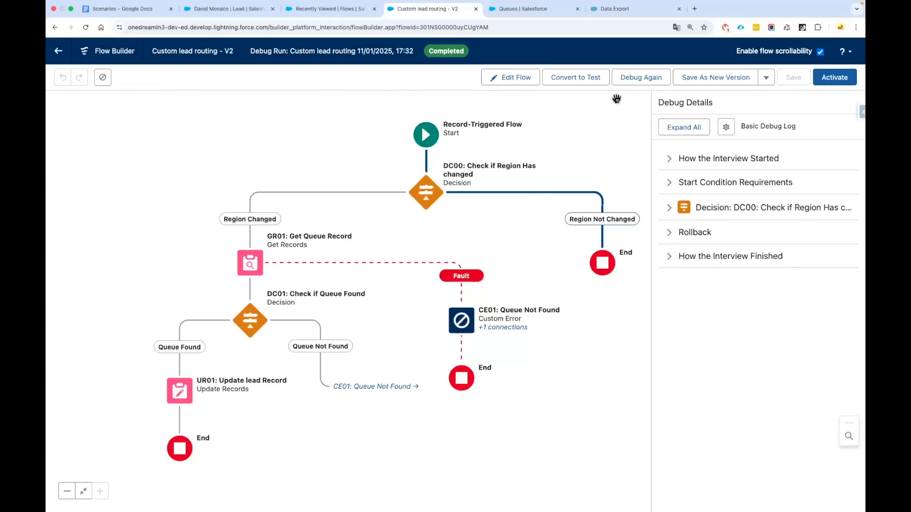
# Debug the flow as an updated lead with its Region changed to AMER
pyautogui.click(641, 77)
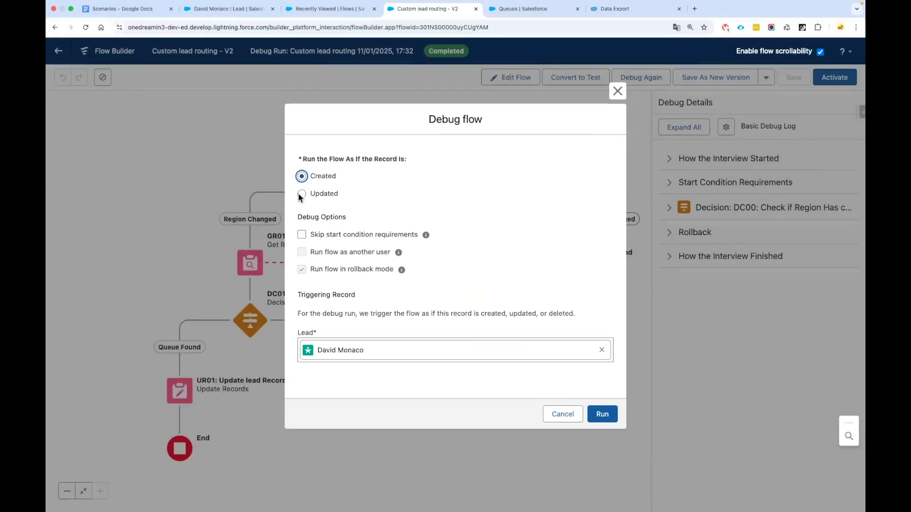
pyautogui.click(302, 161)
pyautogui.scroll(-10, 482, 217)
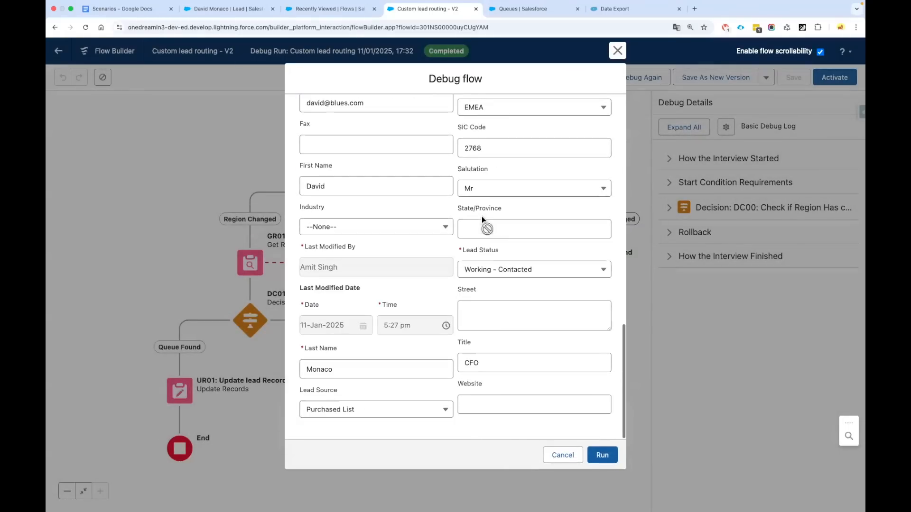
pyautogui.scroll(2, 490, 178)
pyautogui.click(495, 183)
pyautogui.click(494, 237)
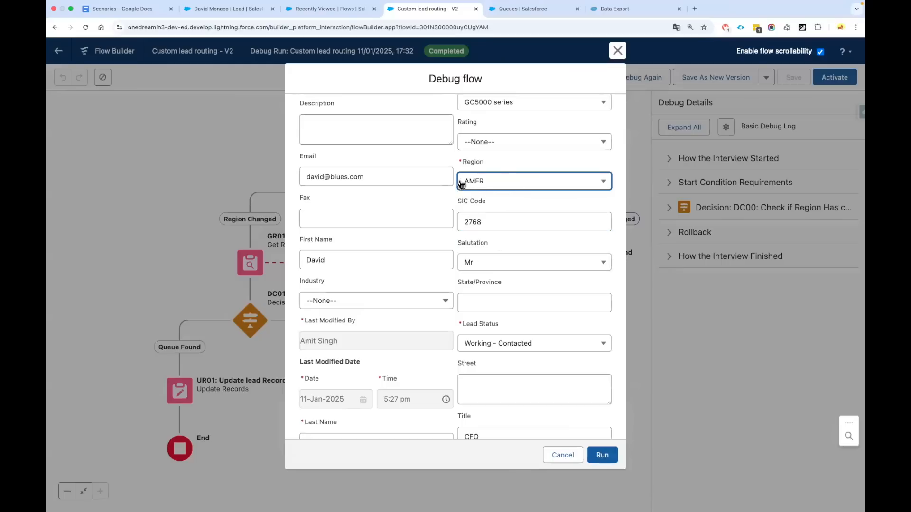
pyautogui.click(601, 456)
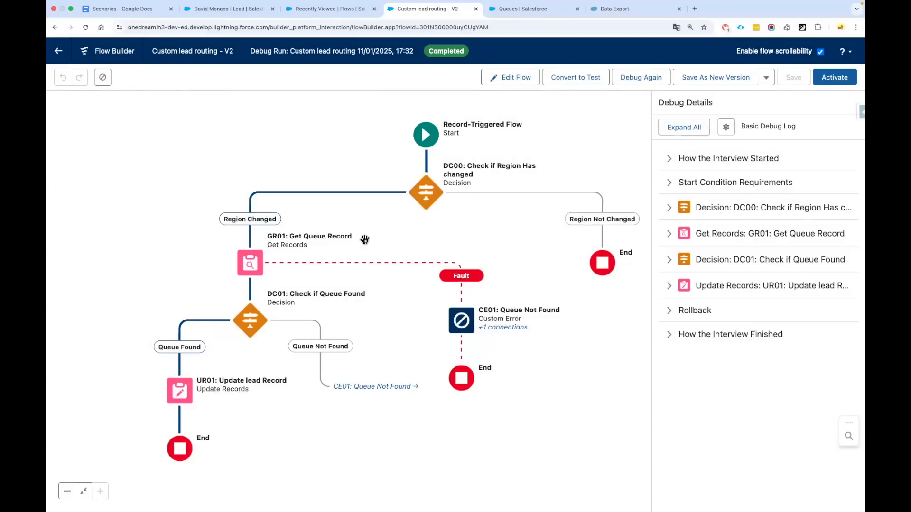
# Set the DC00 decision's condition requirements to Any Condition Is Met (OR)
pyautogui.click(426, 192)
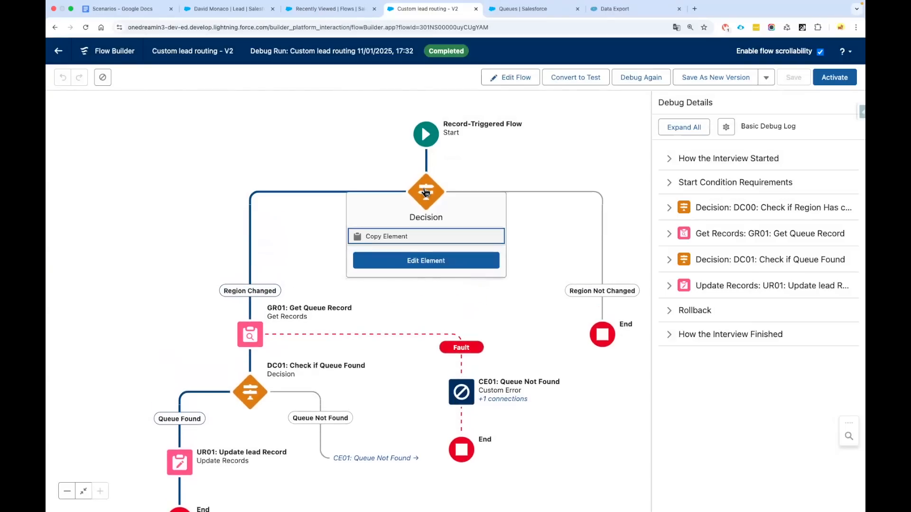
pyautogui.click(437, 266)
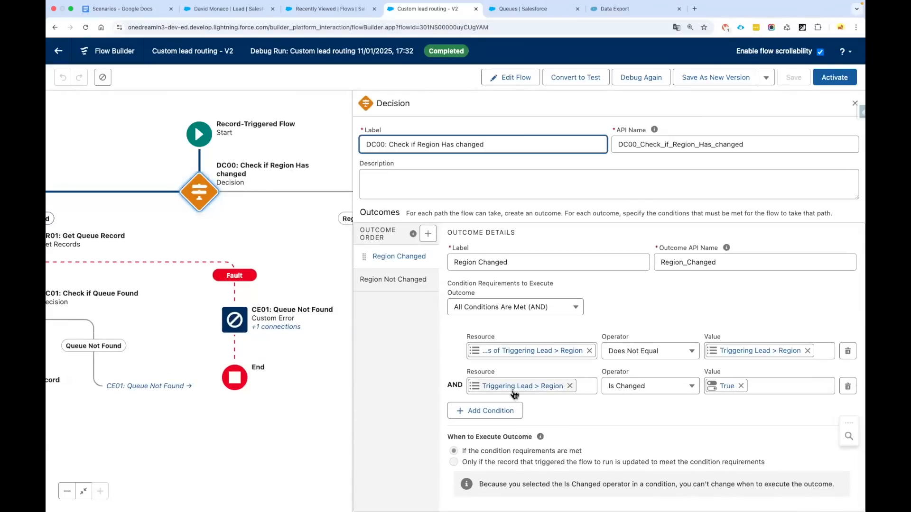
pyautogui.click(527, 309)
pyautogui.click(493, 264)
pyautogui.click(411, 351)
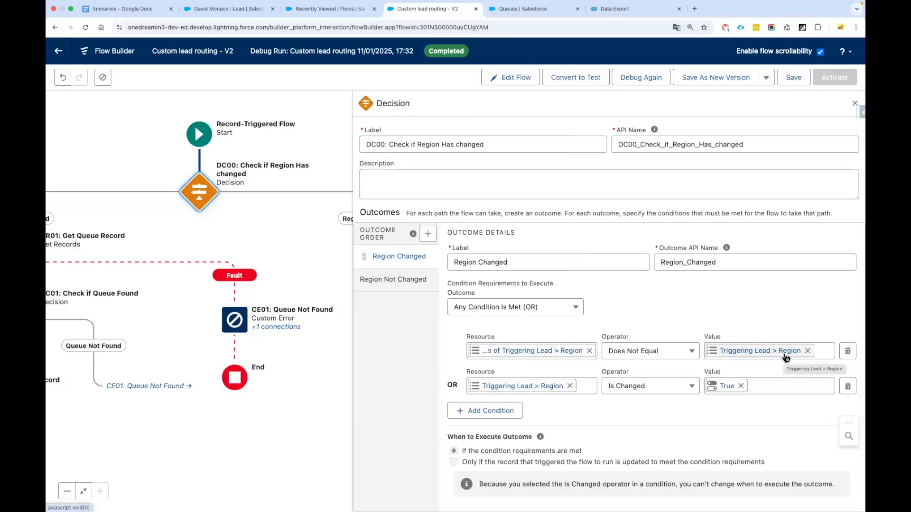
# Save the flow as a new version and bring up the debug settings
pyautogui.click(797, 81)
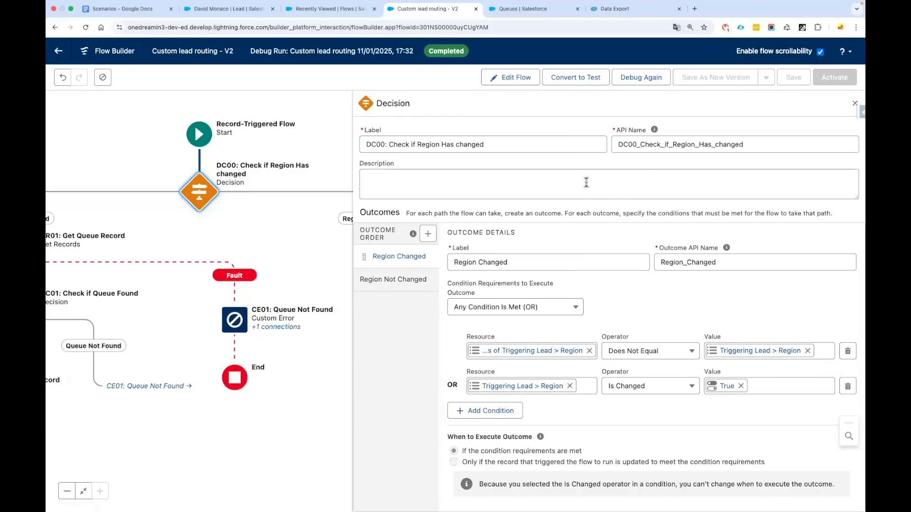
pyautogui.moveTo(221, 214); pyautogui.dragTo(325, 214)
pyautogui.click(642, 80)
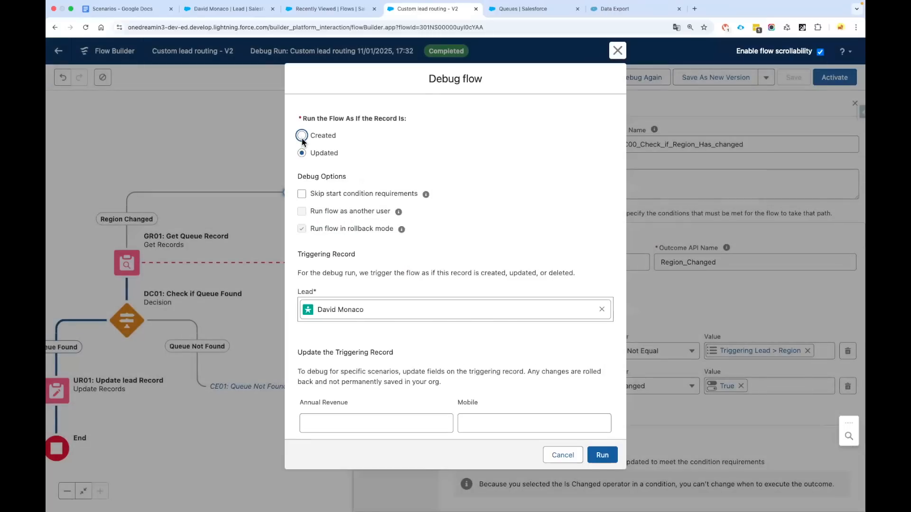
# Debug the flow as a created lead, then as an updated lead with unchanged region
pyautogui.click(302, 138)
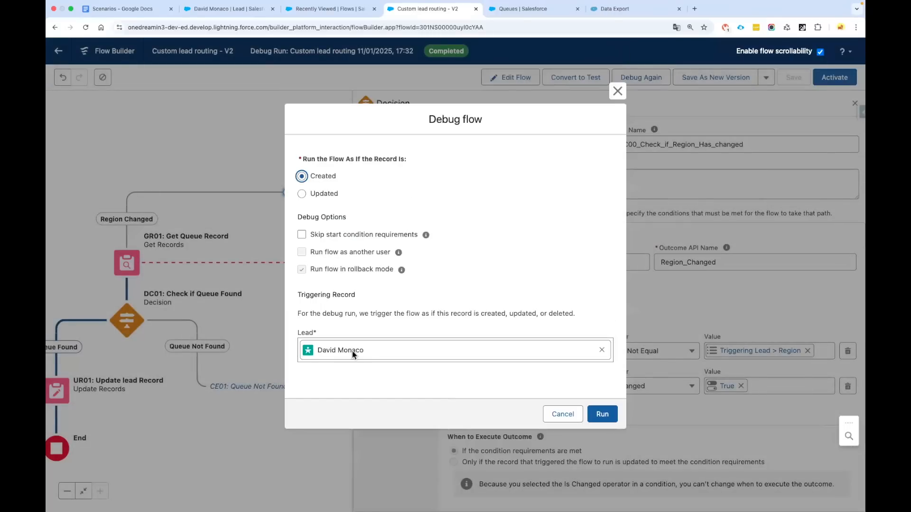
pyautogui.moveTo(313, 353); pyautogui.dragTo(362, 354)
pyautogui.click(599, 413)
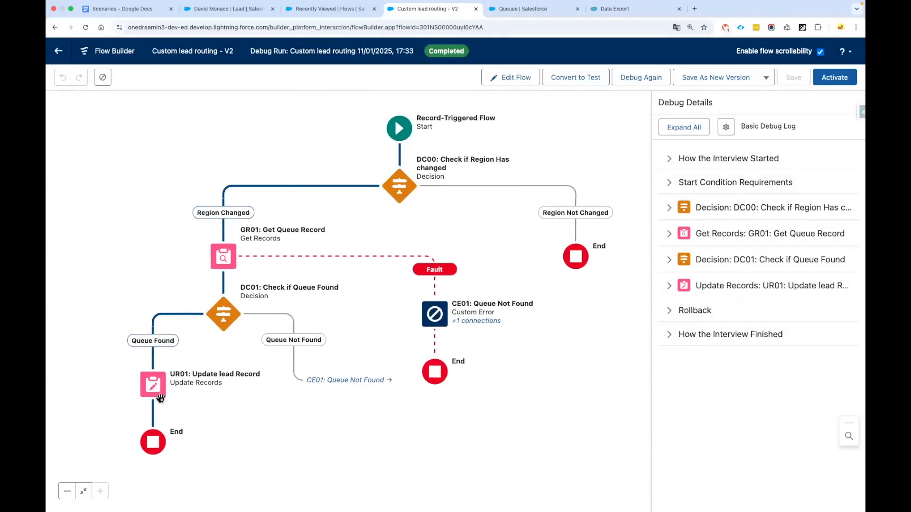
pyautogui.click(630, 80)
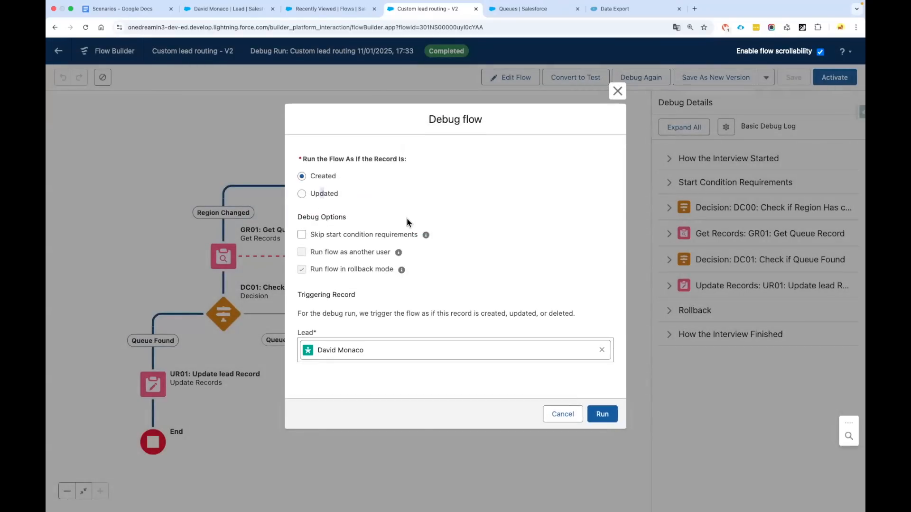
pyautogui.click(327, 195)
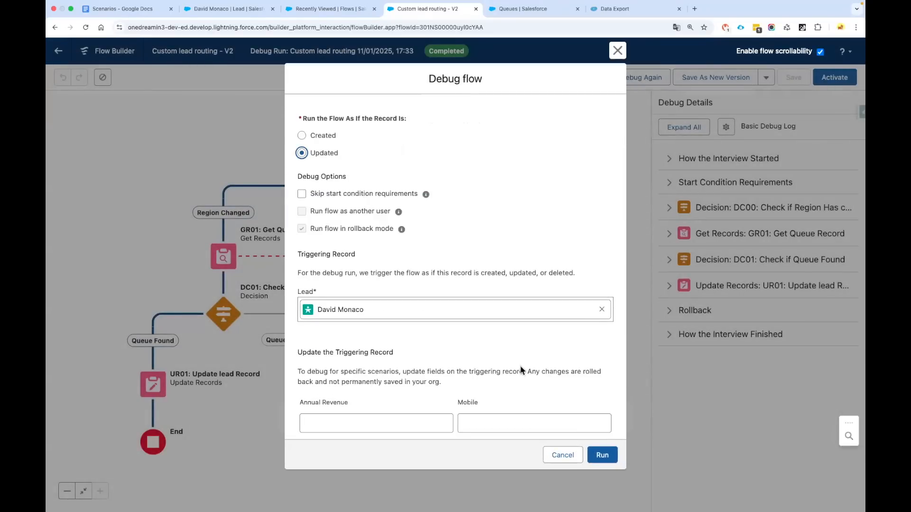
pyautogui.click(607, 458)
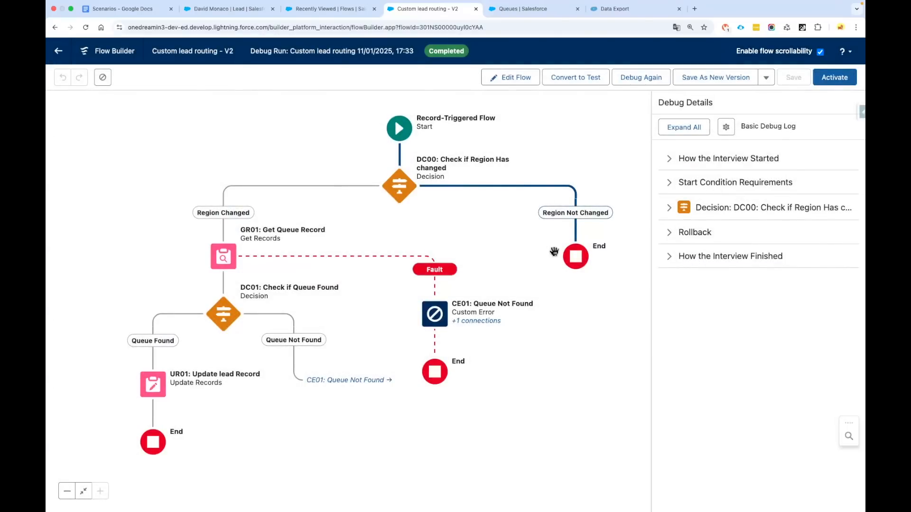
# Activate the Custom lead routing V2 flow and return to the lead record
pyautogui.moveTo(440, 228); pyautogui.dragTo(451, 226)
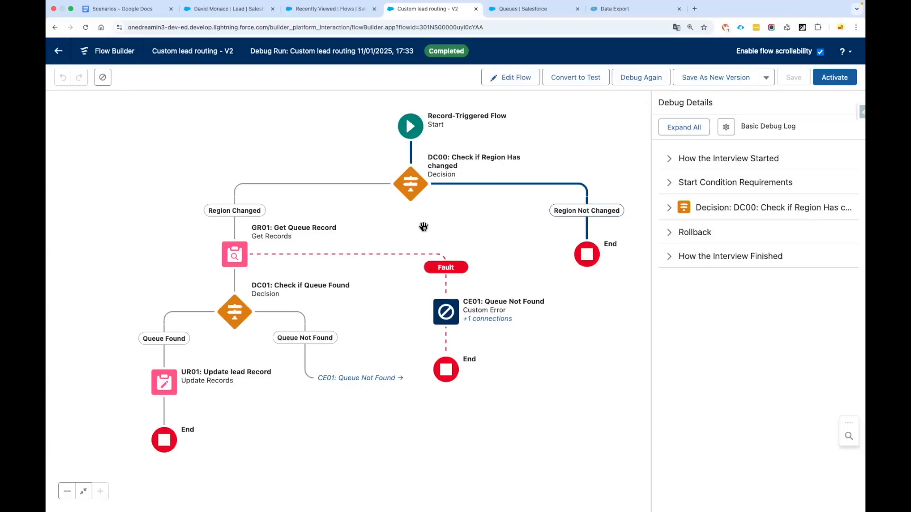
pyautogui.click(825, 81)
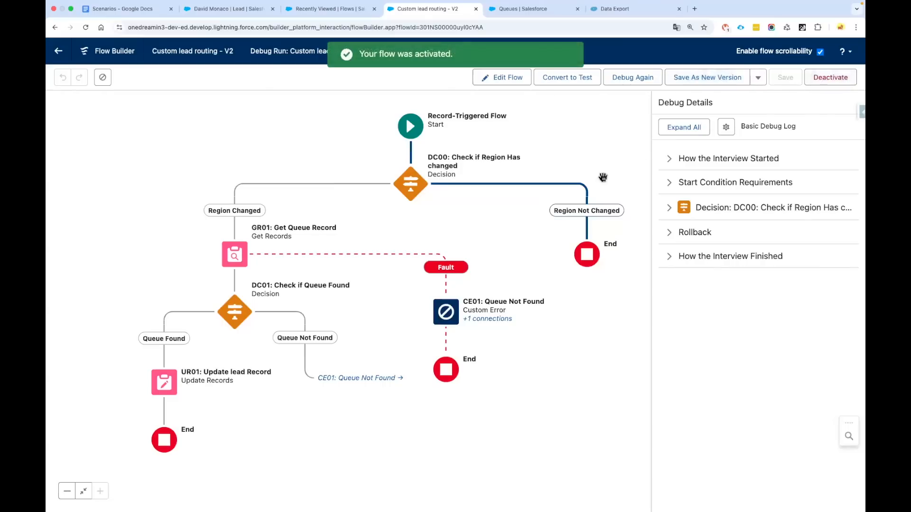
pyautogui.click(228, 9)
# Accept the Blues Entertainment Corp. lead from the EMEA queue list view and refresh the list
pyautogui.click(65, 76)
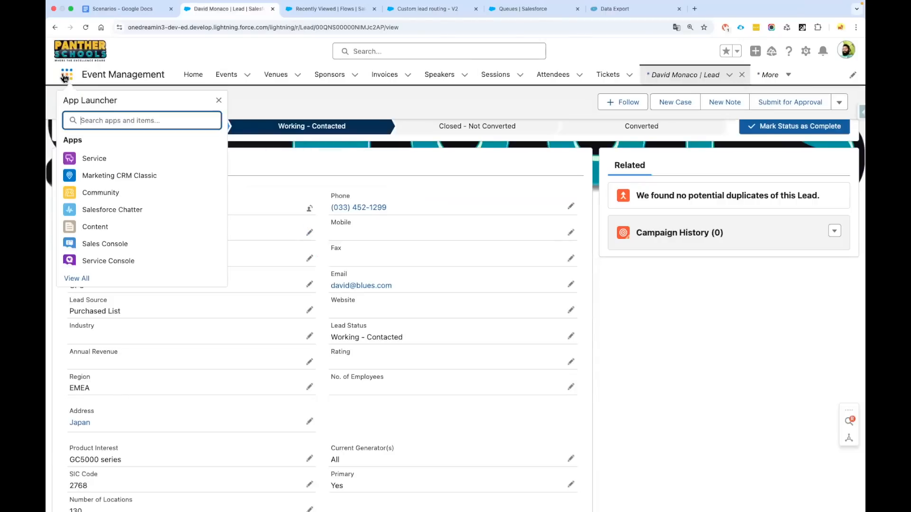
pyautogui.write('Lead')
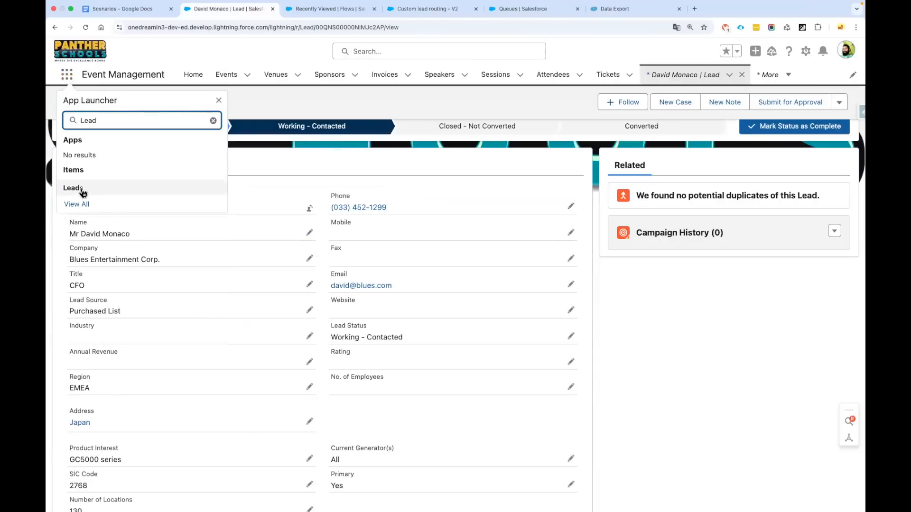
pyautogui.click(84, 191)
pyautogui.click(113, 121)
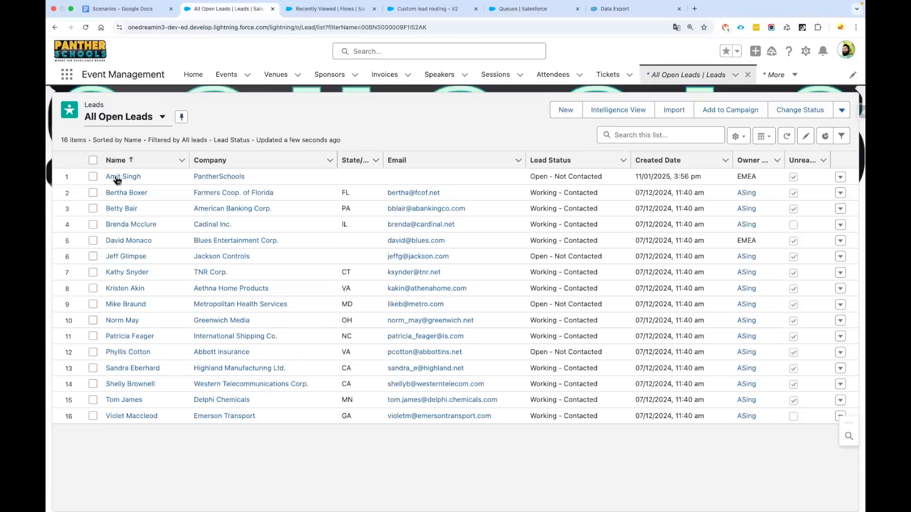
pyautogui.click(128, 212)
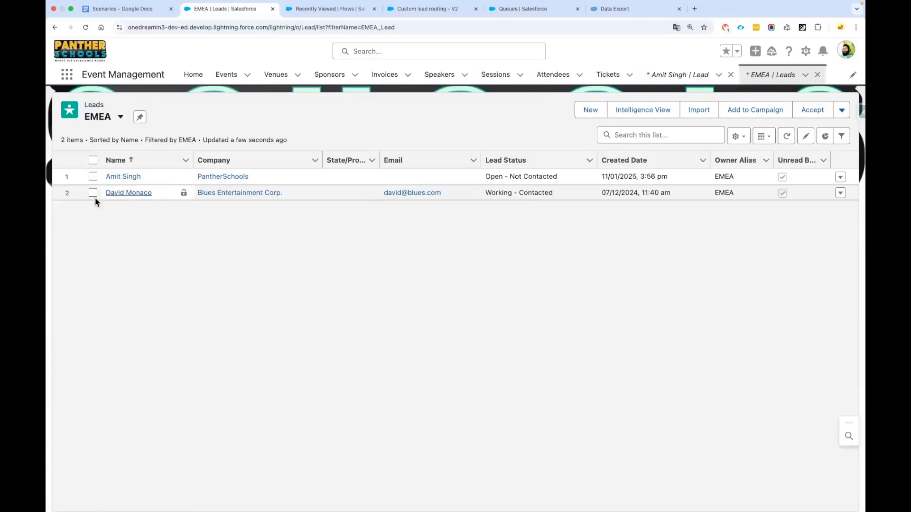
pyautogui.click(92, 192)
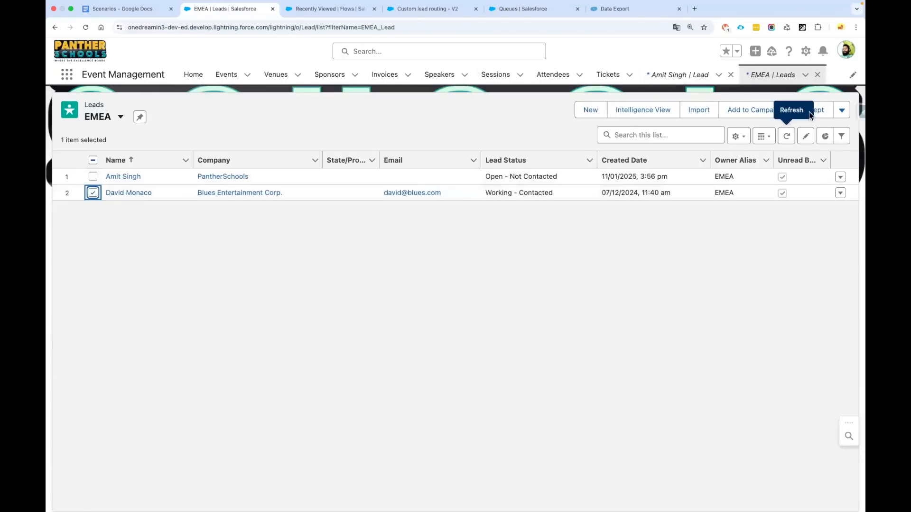
pyautogui.click(821, 104)
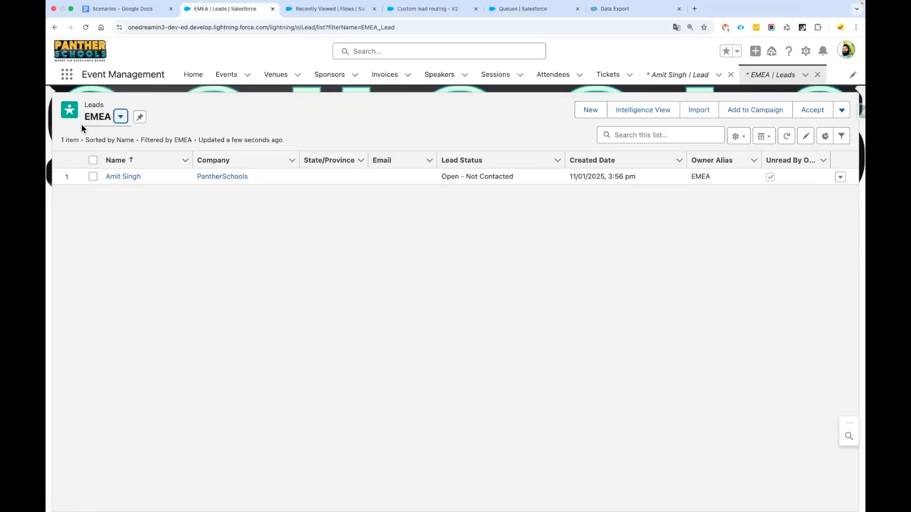
pyautogui.click(787, 137)
# Create a new lead with first and last name, company Salesforce, Region APAC, and save
pyautogui.click(587, 114)
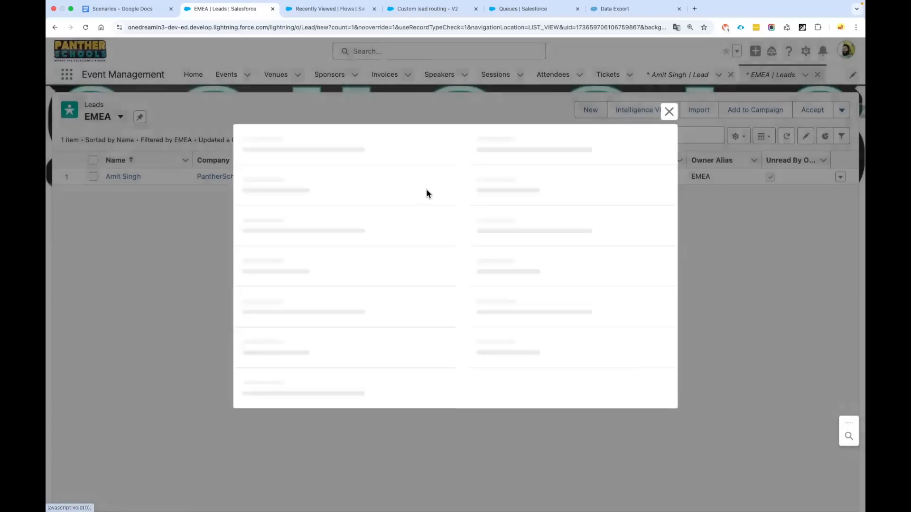
pyautogui.click(290, 238)
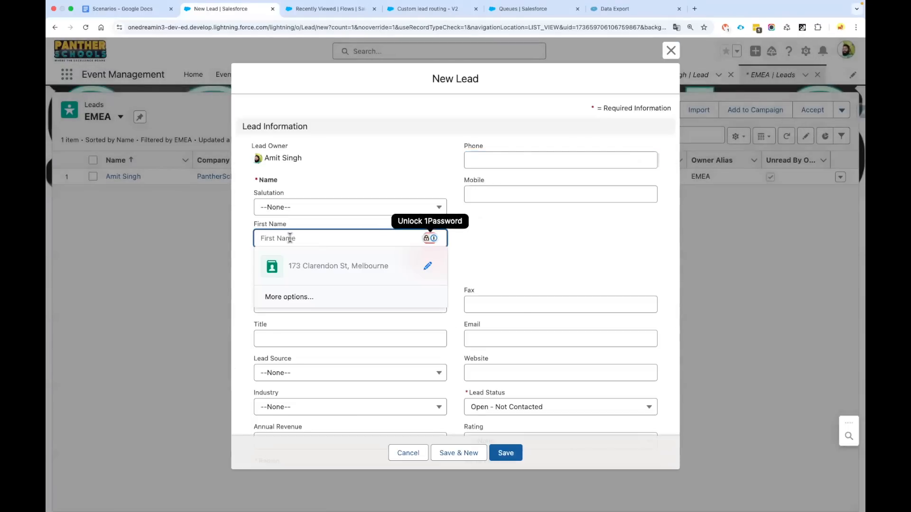
pyautogui.write('Rand')
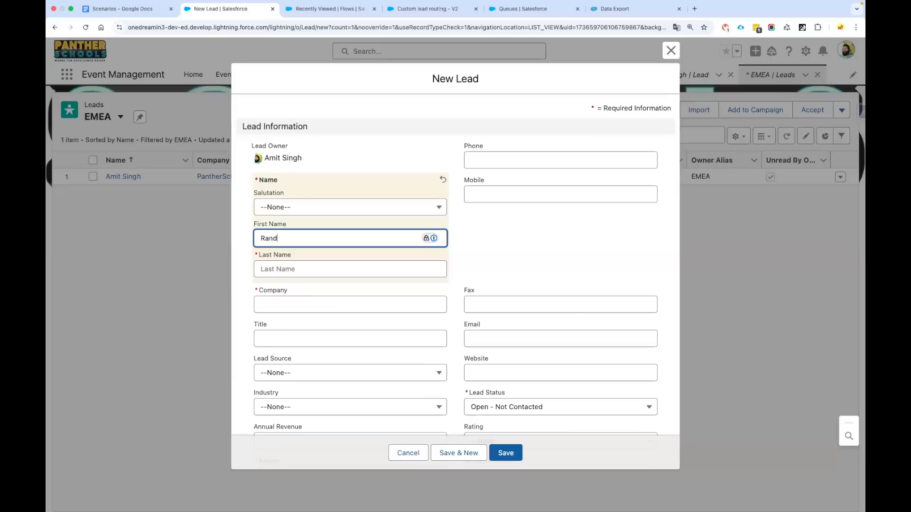
pyautogui.press('Tab')
pyautogui.write('S')
pyautogui.press('Tab')
pyautogui.press('Tab')
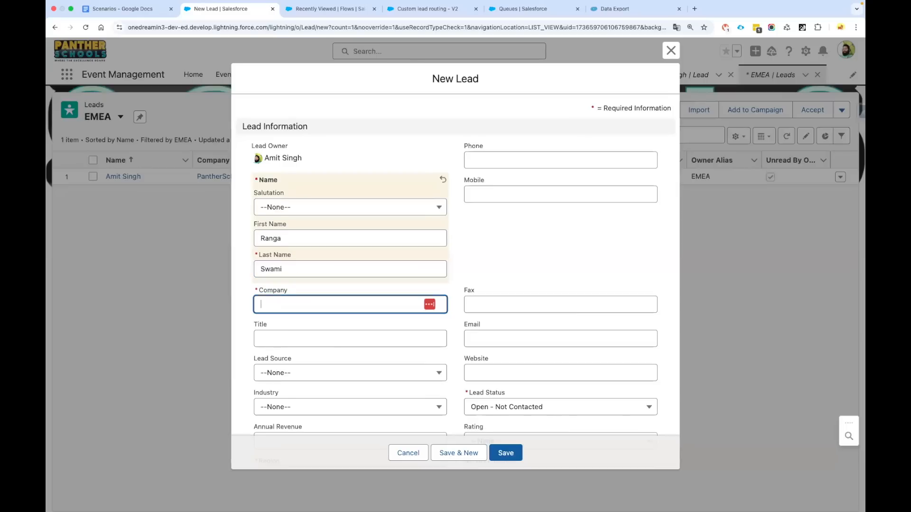
pyautogui.write('Salesforce')
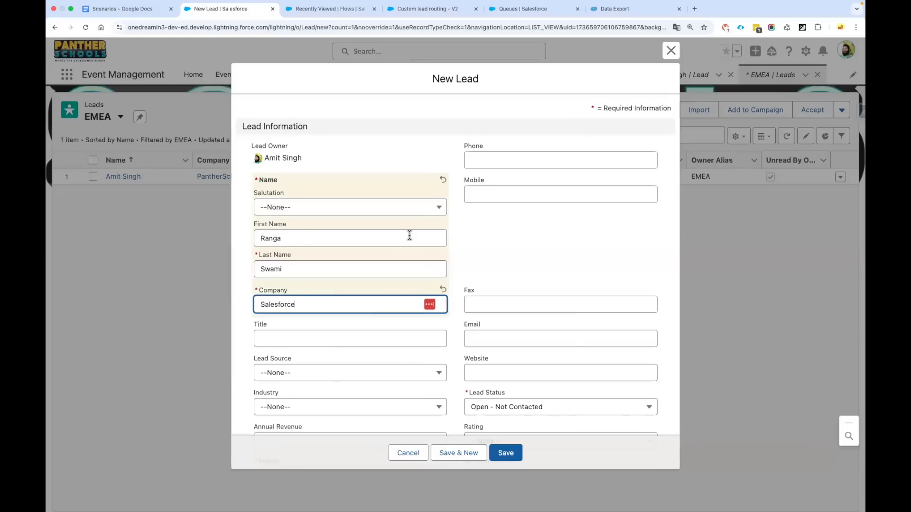
pyautogui.scroll(-5, 410, 237)
pyautogui.click(319, 284)
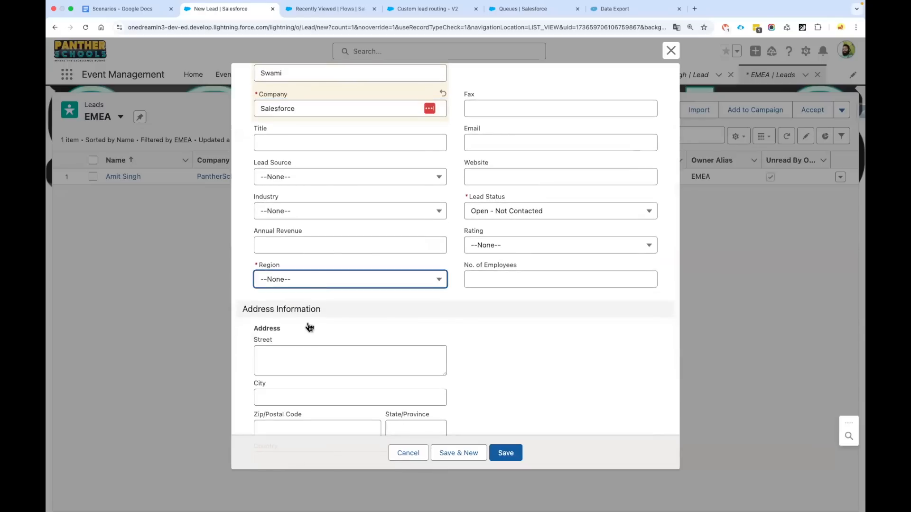
pyautogui.click(302, 356)
pyautogui.click(506, 453)
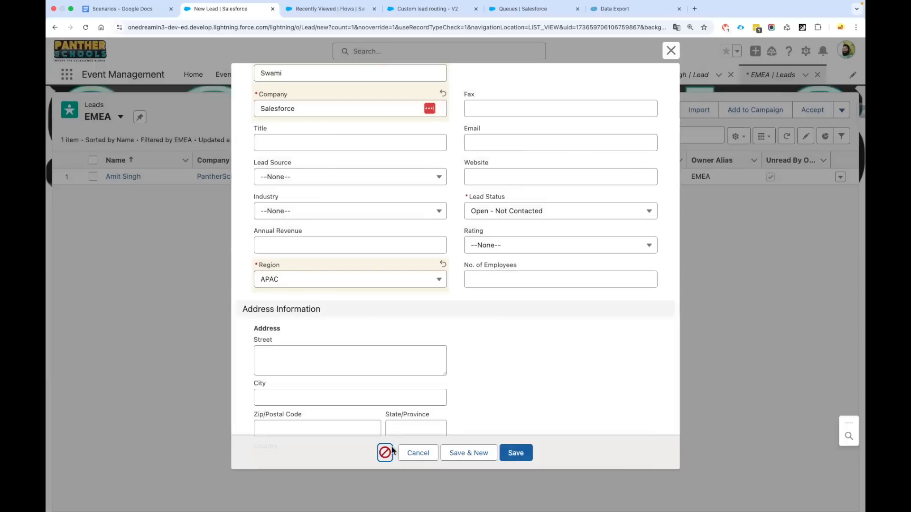
# Check the save error, retry saving, and set the lead's Rating to Warm
pyautogui.scroll(4, 372, 295)
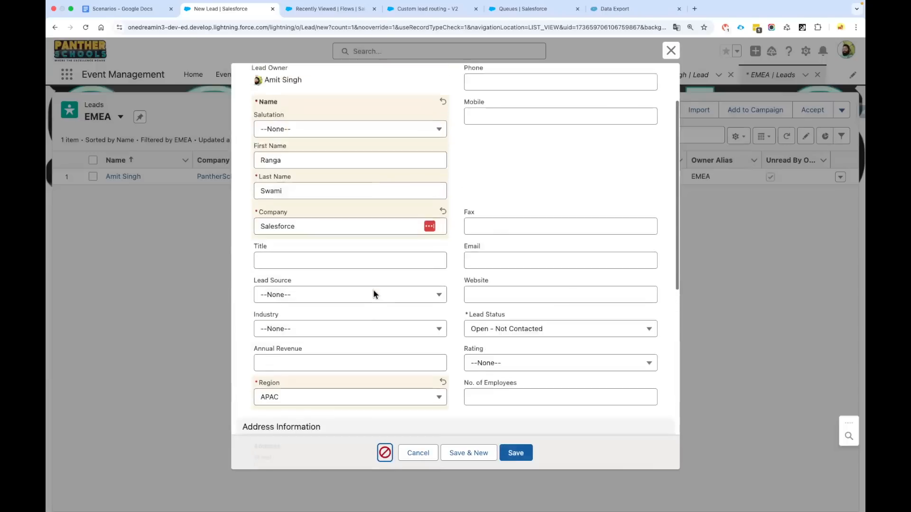
pyautogui.scroll(-8, 372, 294)
pyautogui.scroll(-2, 363, 284)
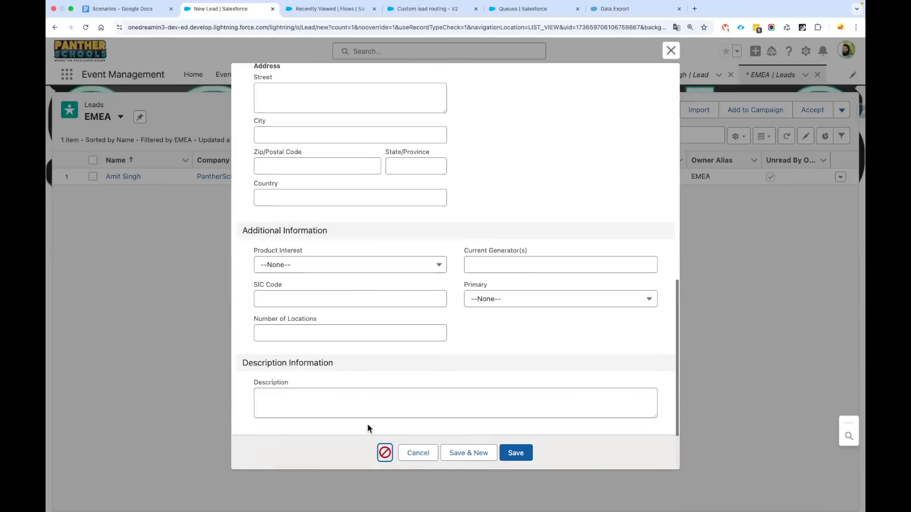
pyautogui.click(385, 452)
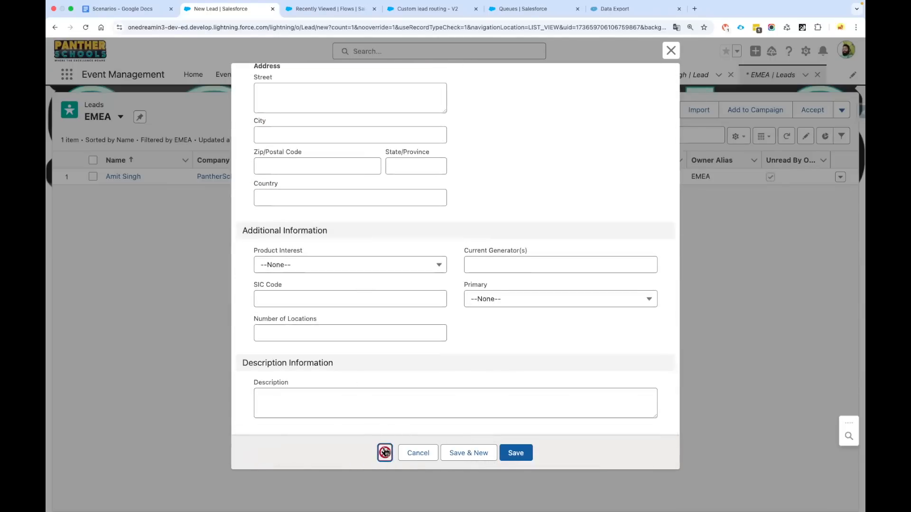
pyautogui.scroll(3, 454, 301)
pyautogui.click(514, 453)
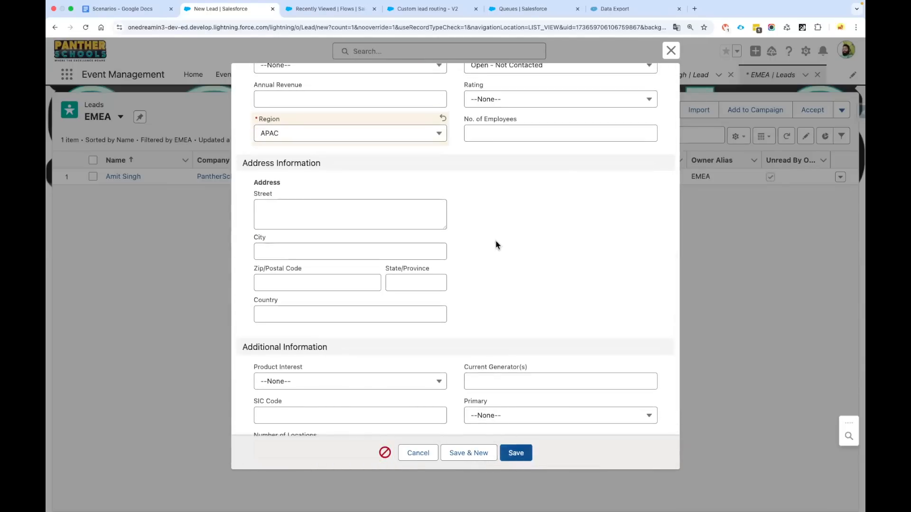
pyautogui.scroll(2, 492, 237)
pyautogui.click(513, 171)
pyautogui.click(470, 232)
pyautogui.scroll(-5, 488, 237)
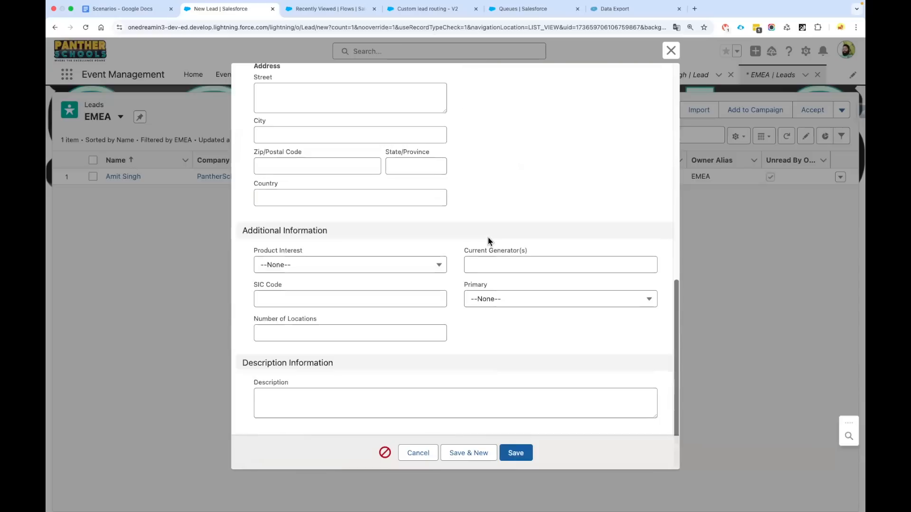
pyautogui.scroll(12, 437, 264)
pyautogui.scroll(-3, 439, 271)
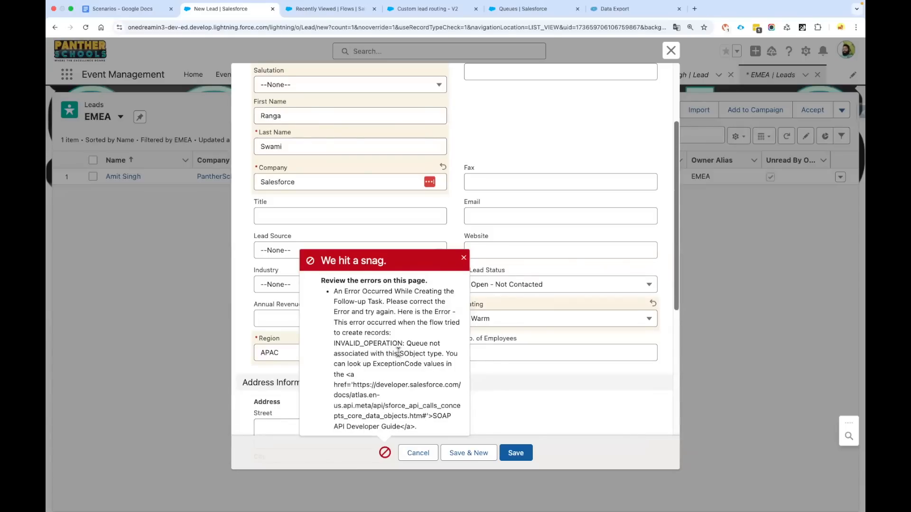
# Read the Follow-up Task INVALID_OPERATION error message, then close it
pyautogui.moveTo(334, 290); pyautogui.dragTo(416, 427)
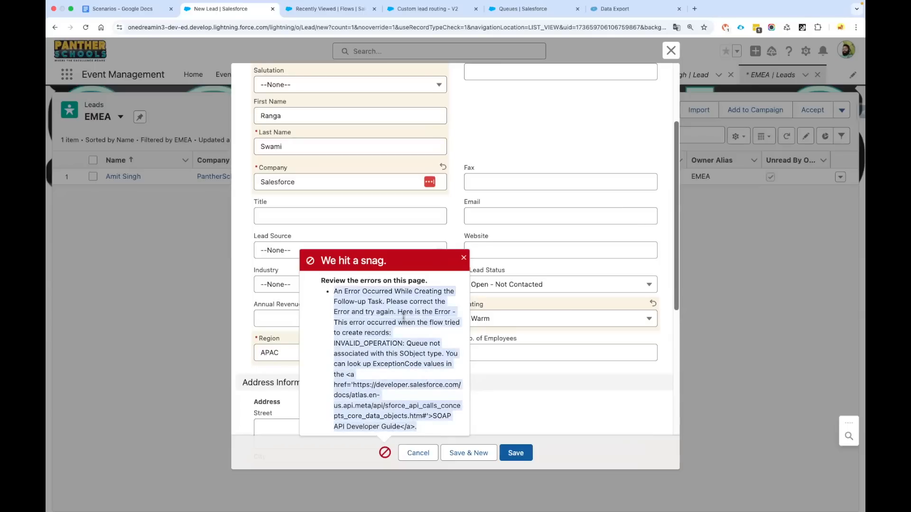
pyautogui.click(404, 317)
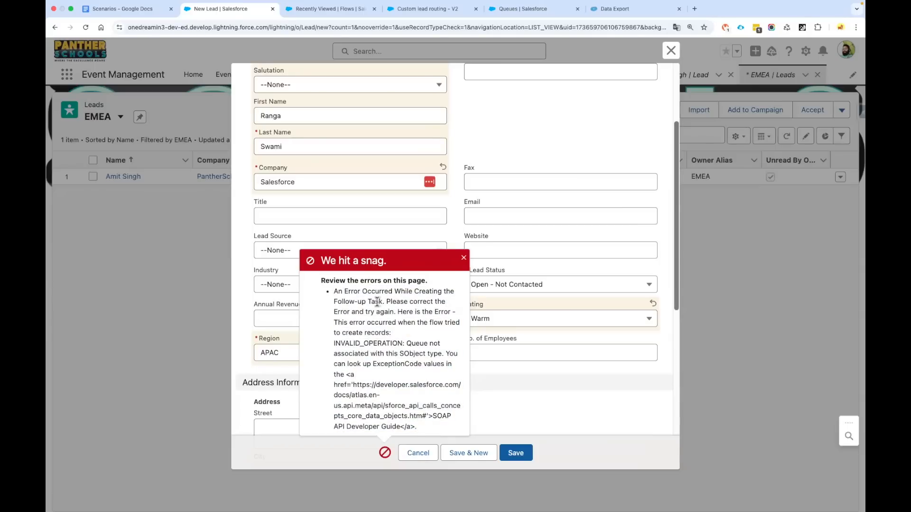
pyautogui.moveTo(382, 301); pyautogui.dragTo(335, 302)
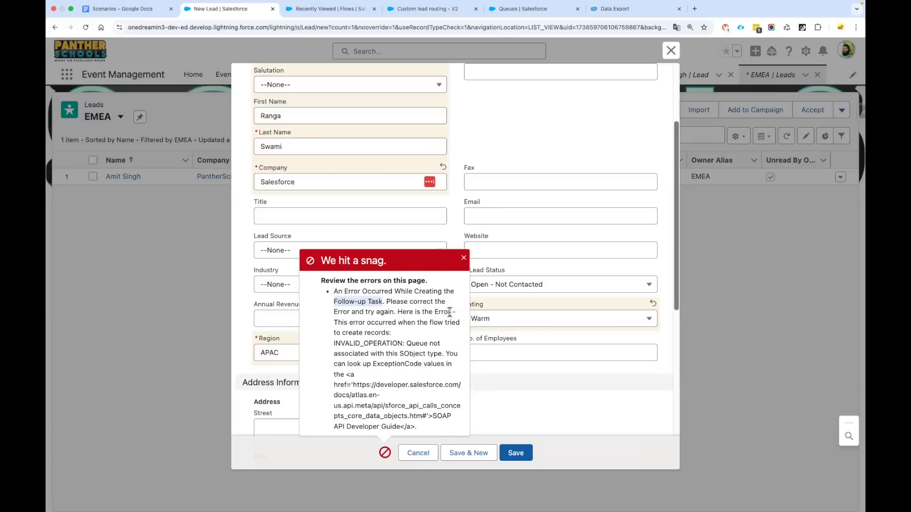
pyautogui.doubleClick(384, 343)
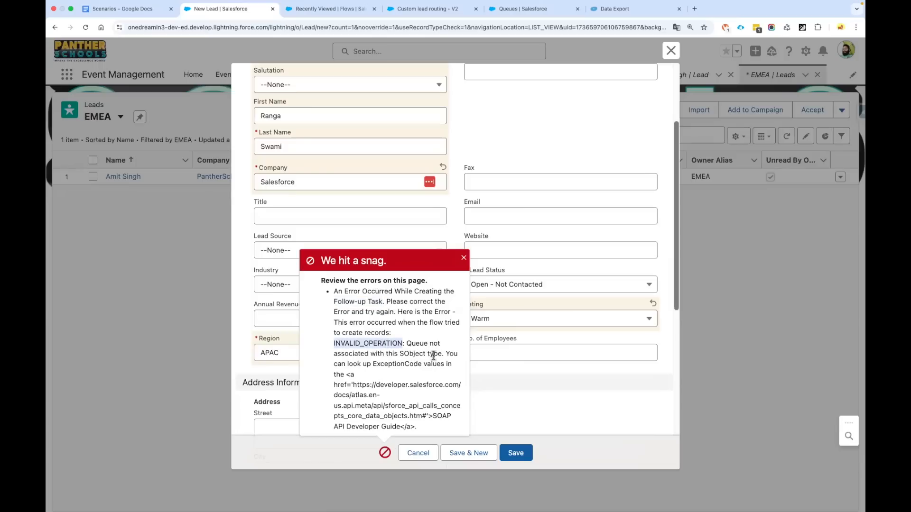
pyautogui.scroll(-1, 392, 375)
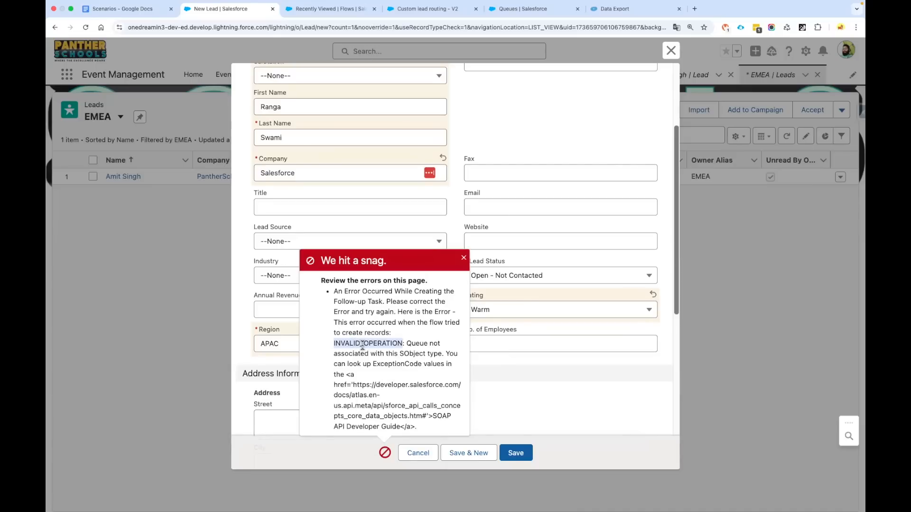
pyautogui.click(464, 258)
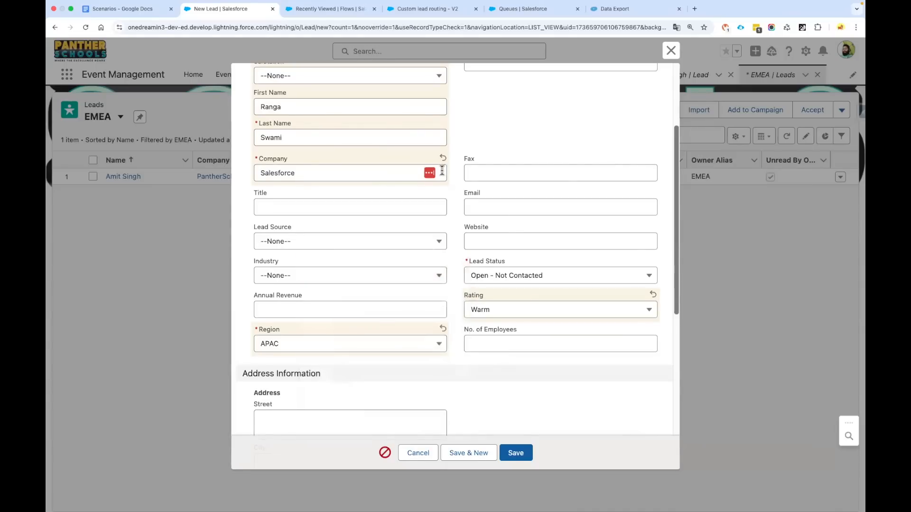
# Open the latest version of the Create Task Record on Lead Creation flow
pyautogui.click(325, 14)
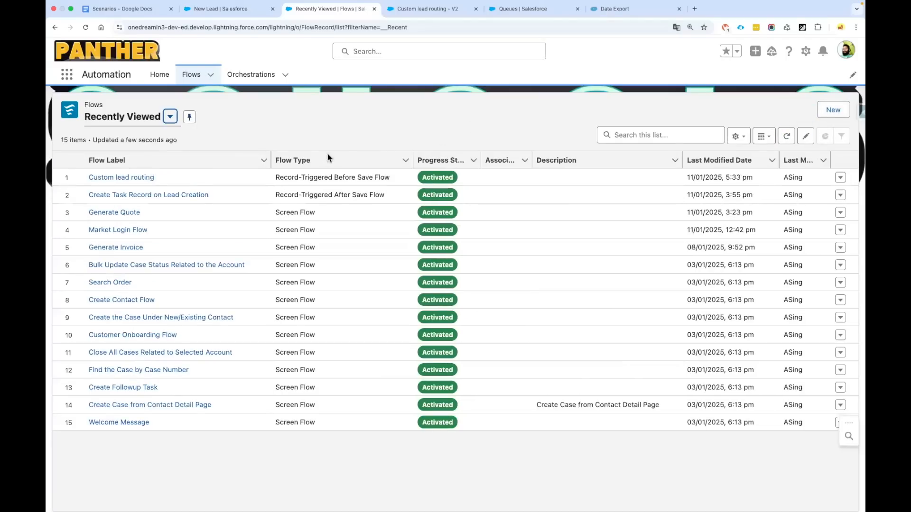
pyautogui.click(131, 195)
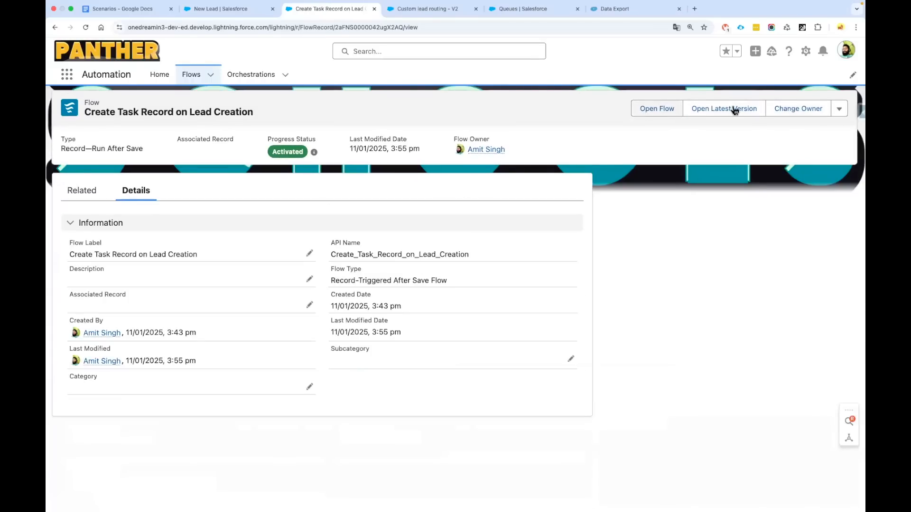
pyautogui.click(707, 112)
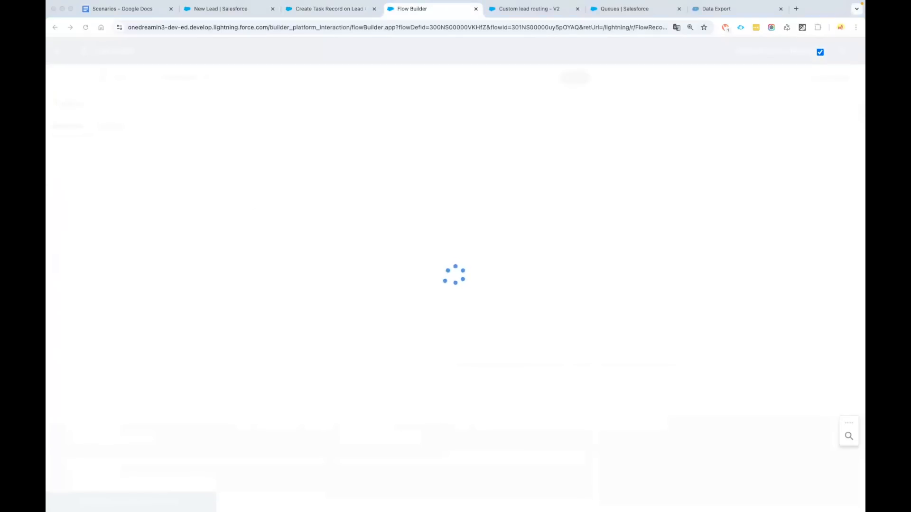
# Review the TS01 Prepare Task Record field mappings, then show the flow's details page
pyautogui.moveTo(593, 198); pyautogui.dragTo(585, 195)
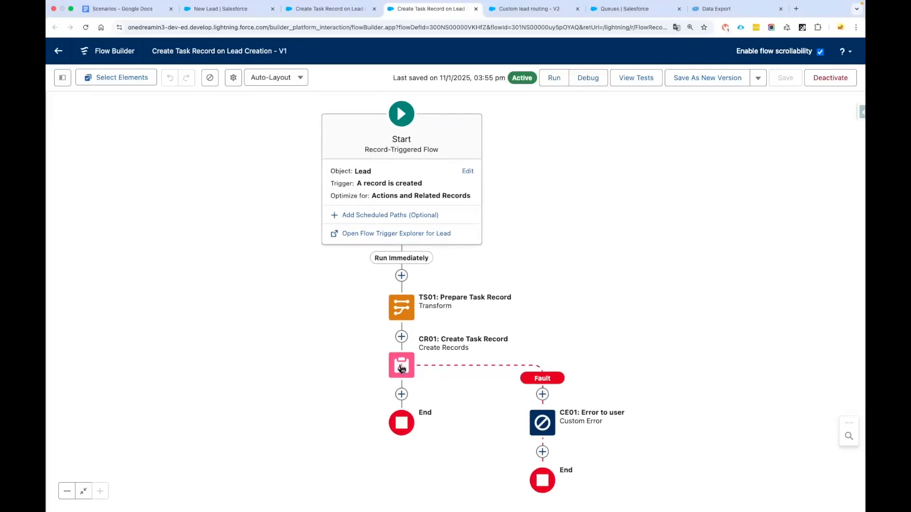
pyautogui.click(398, 308)
pyautogui.click(398, 306)
pyautogui.scroll(-5, 515, 366)
pyautogui.scroll(-5, 515, 366)
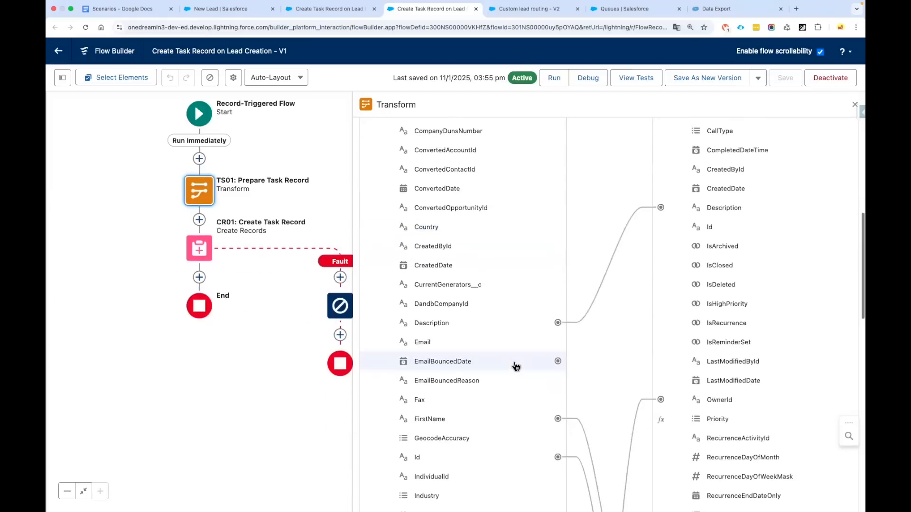
pyautogui.scroll(-3, 516, 366)
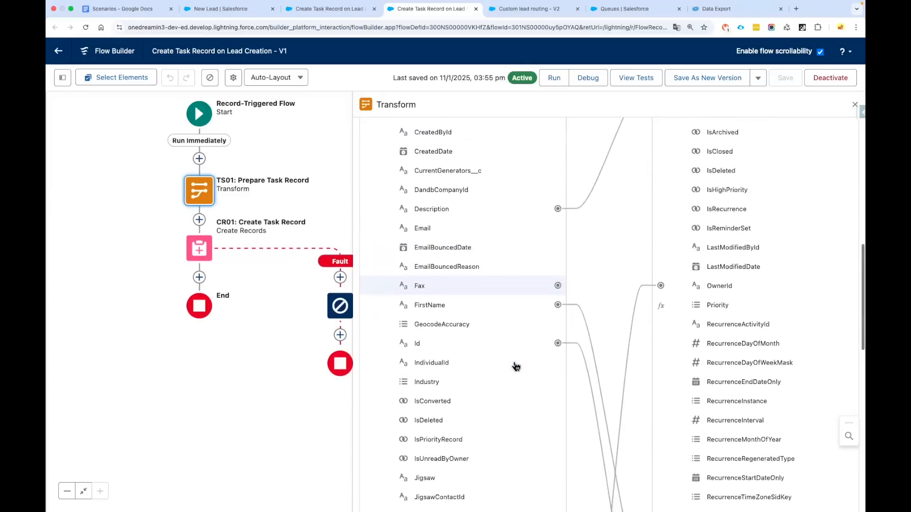
pyautogui.scroll(-10, 588, 294)
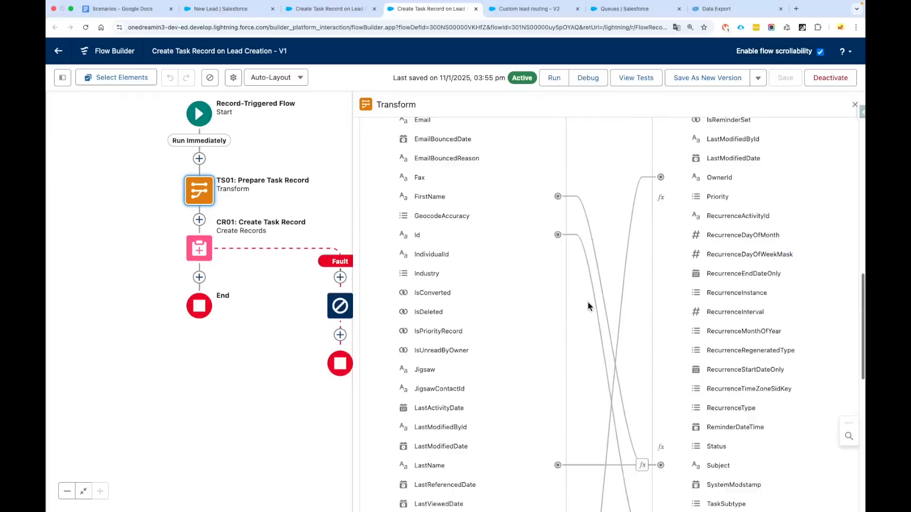
pyautogui.scroll(-1, 593, 361)
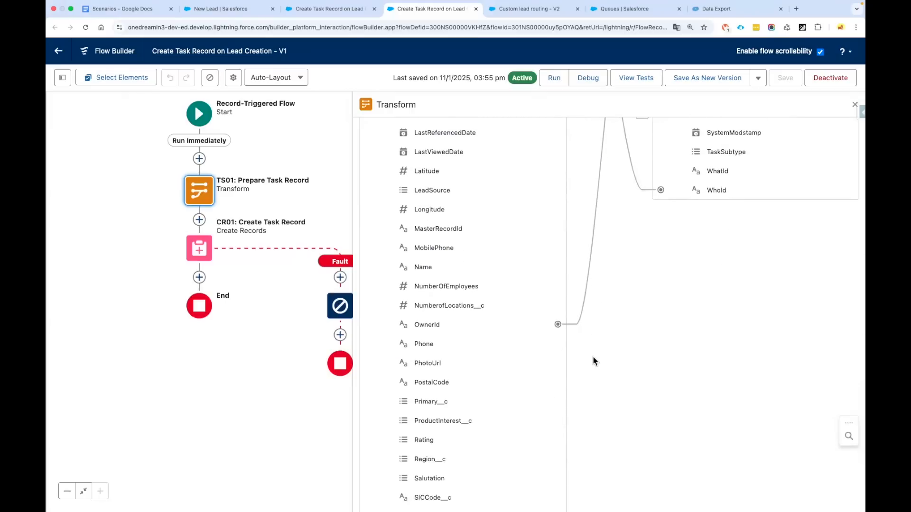
pyautogui.scroll(15, 593, 362)
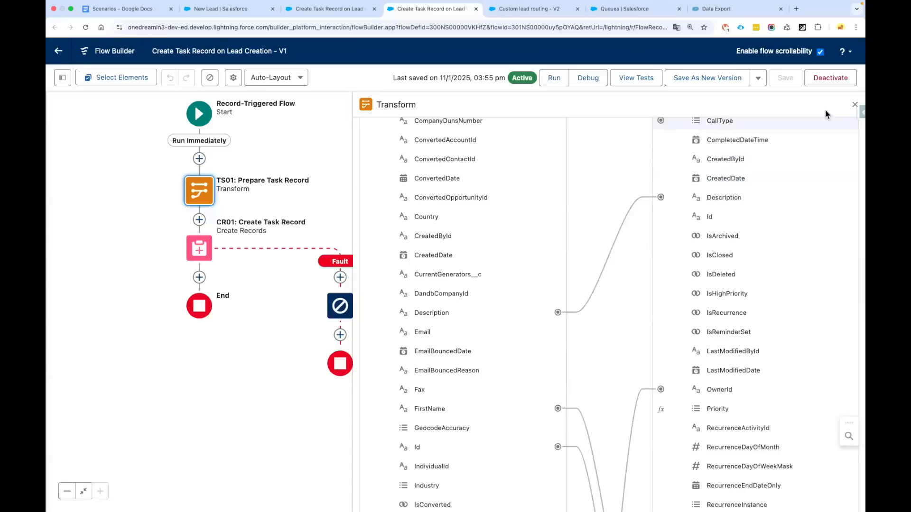
pyautogui.click(854, 105)
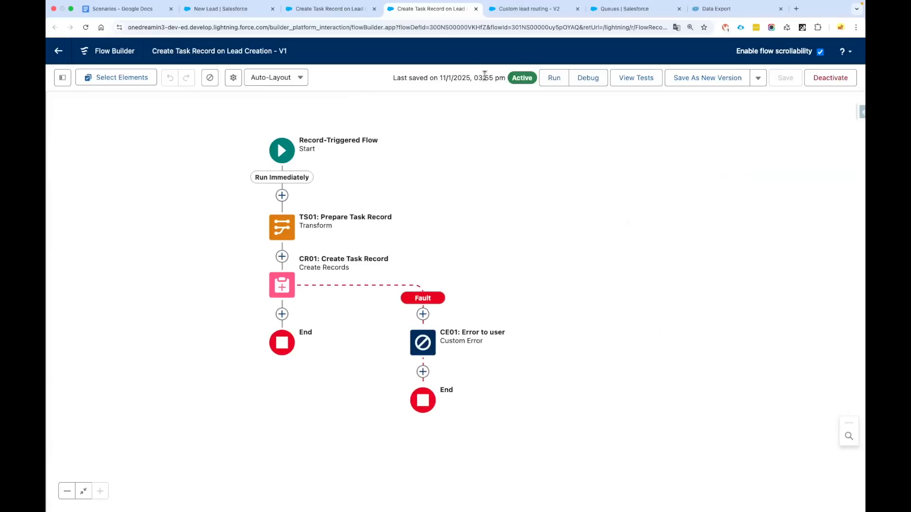
pyautogui.click(336, 12)
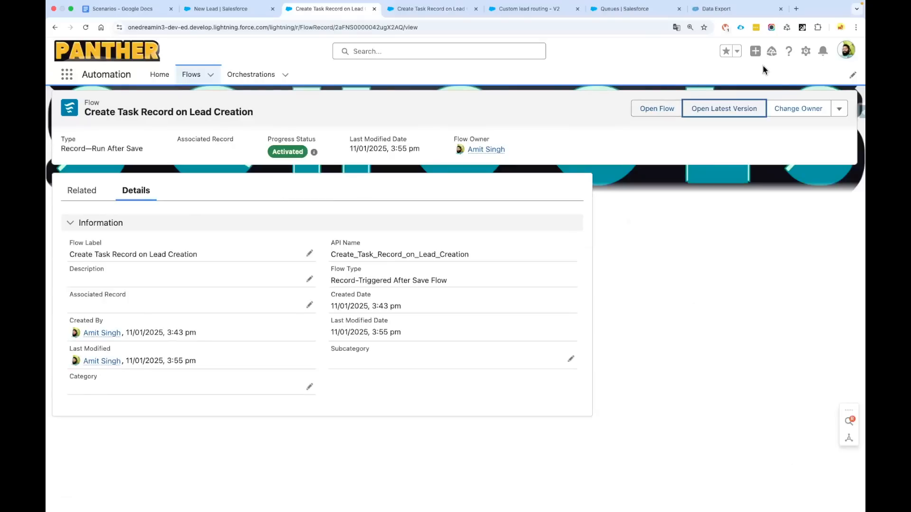
# Open Setup in a new tab and bring up the Queues list via Quick Find
pyautogui.click(809, 53)
pyautogui.click(762, 95)
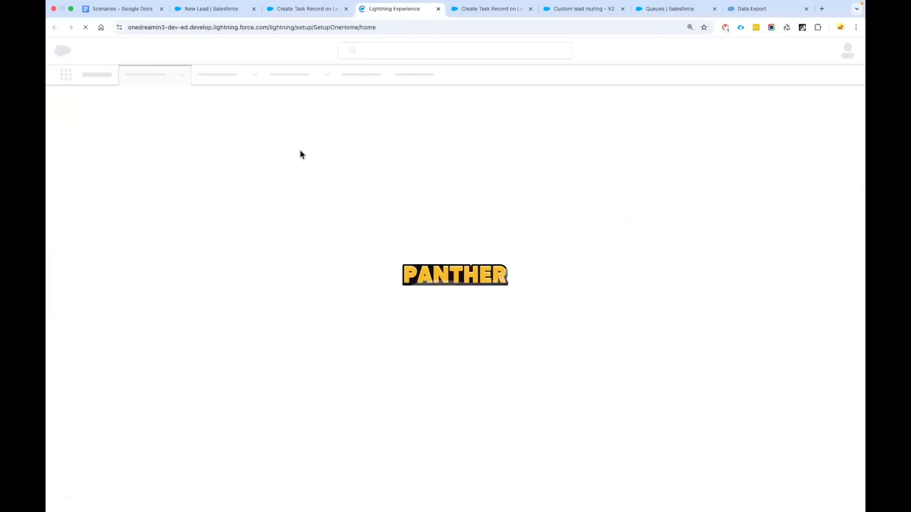
pyautogui.click(107, 103)
pyautogui.write('Queue')
pyautogui.click(86, 154)
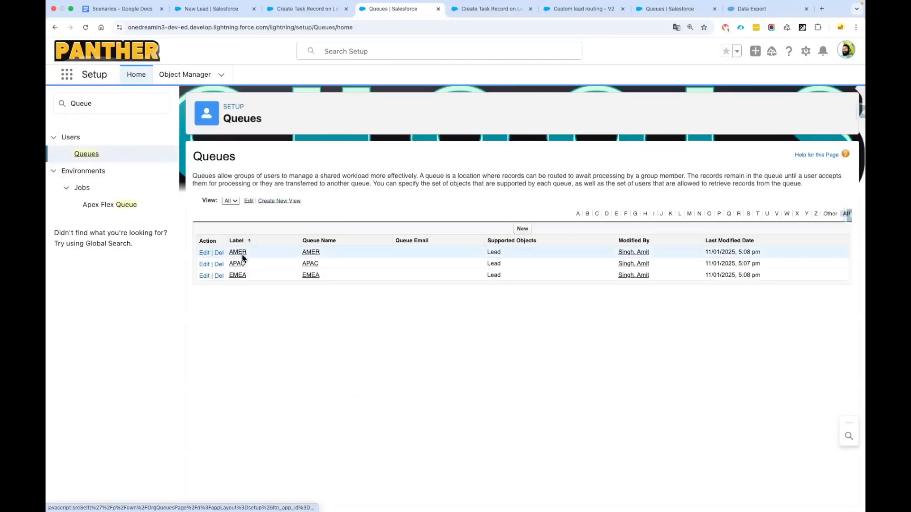
pyautogui.click(217, 9)
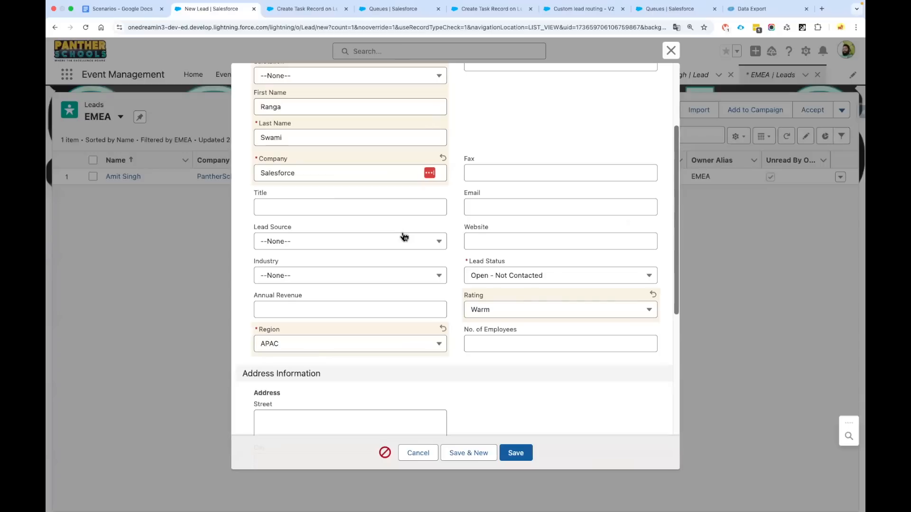
pyautogui.click(390, 9)
# Add Task to the APAC queue's Selected Objects and save it
pyautogui.click(237, 273)
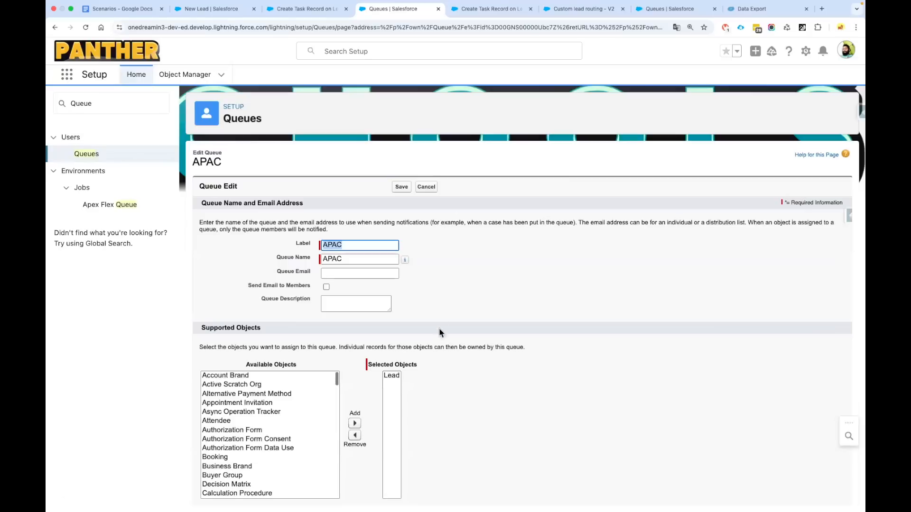
pyautogui.moveTo(242, 366); pyautogui.dragTo(296, 366)
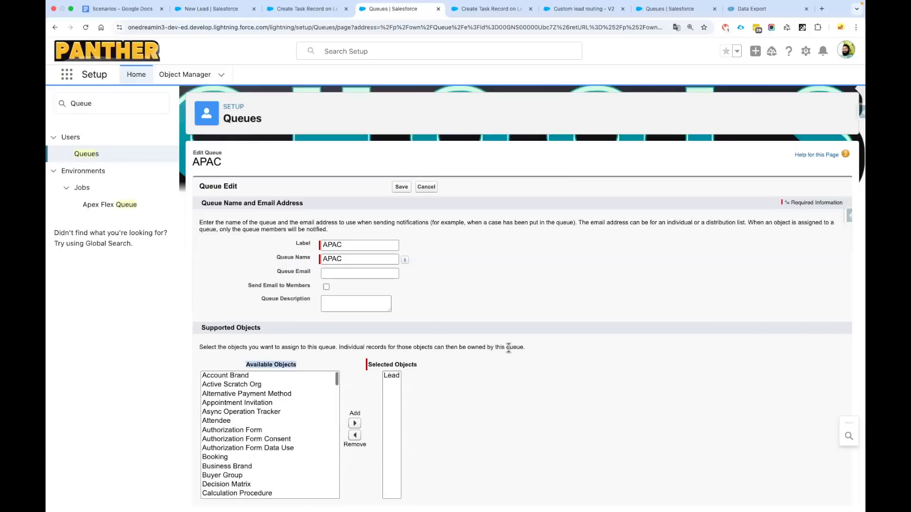
pyautogui.scroll(-1, 508, 348)
pyautogui.click(353, 310)
pyautogui.hotkey('ctrl', 'f')
pyautogui.write('Tas')
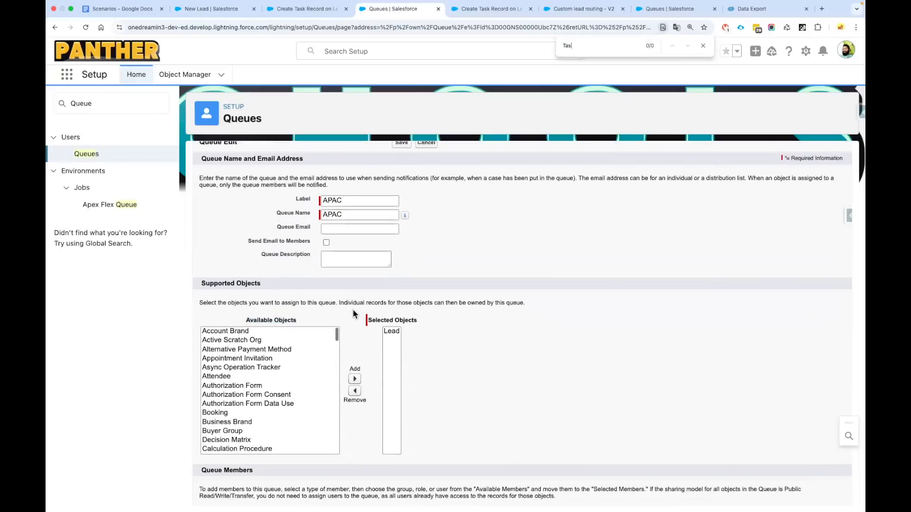
pyautogui.write('j')
pyautogui.press('BackSpace')
pyautogui.write('k')
pyautogui.click(245, 392)
pyautogui.click(355, 379)
pyautogui.scroll(3, 363, 382)
pyautogui.click(401, 180)
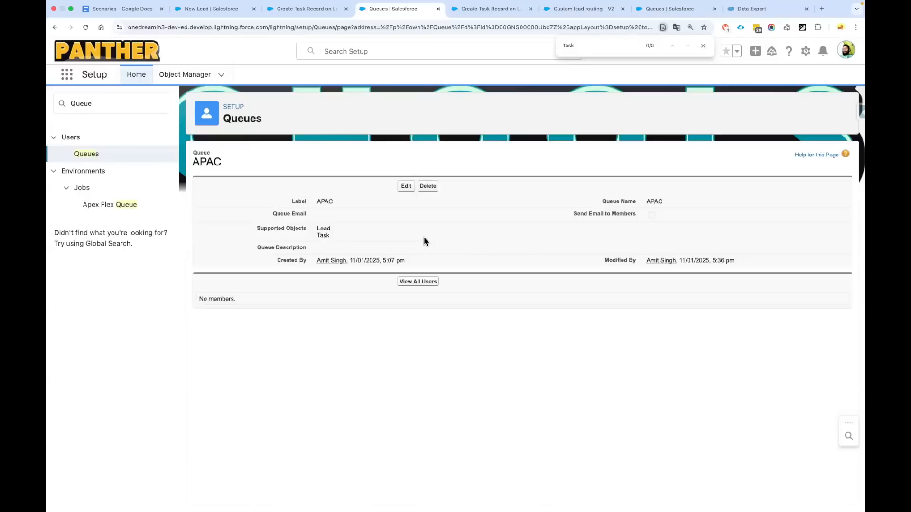
# Confirm APAC now lists Task as a supported object, then return to the new lead form
pyautogui.click(703, 45)
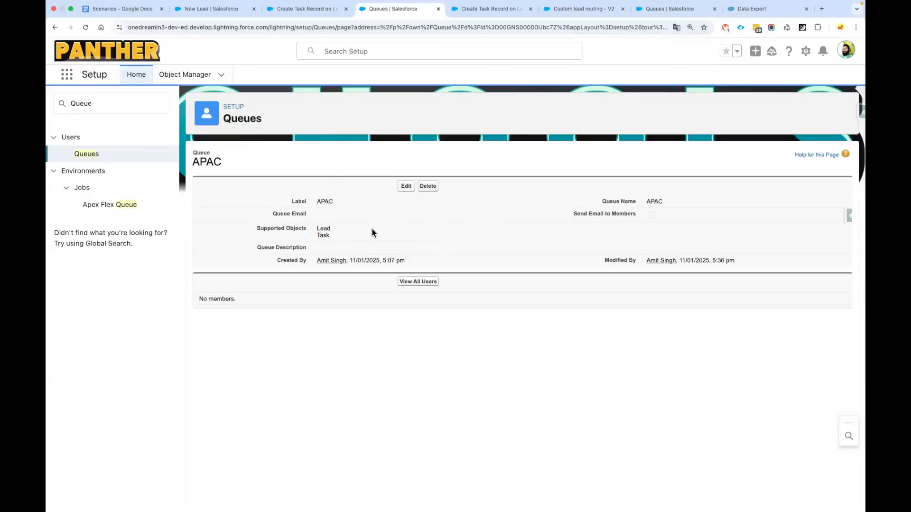
pyautogui.doubleClick(327, 202)
pyautogui.click(324, 199)
pyautogui.moveTo(331, 239); pyautogui.dragTo(318, 234)
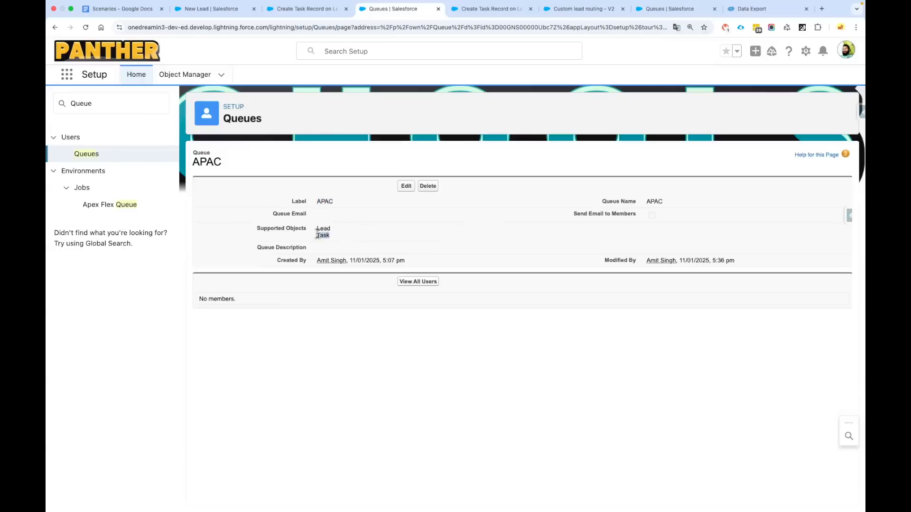
pyautogui.click(208, 9)
# Save the APAC lead and verify both the lead and its follow-up task are owned by APAC
pyautogui.click(519, 459)
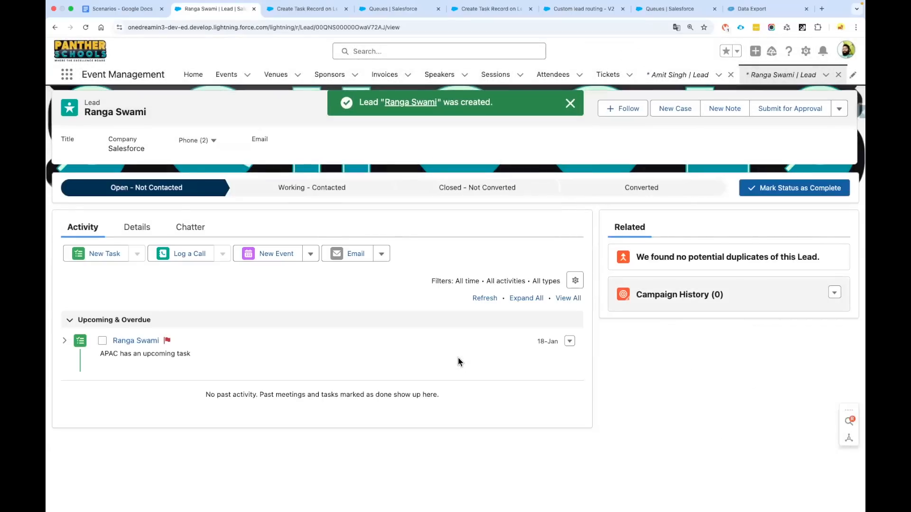
pyautogui.click(147, 229)
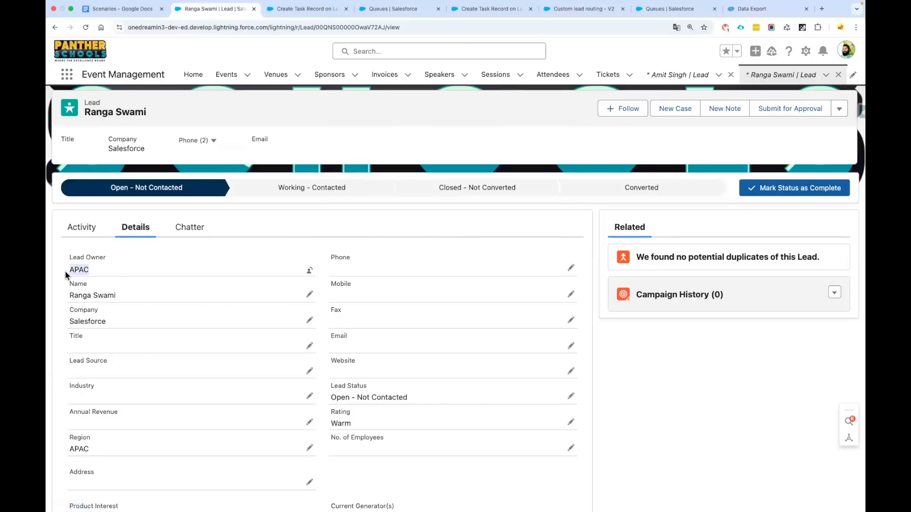
pyautogui.click(82, 231)
pyautogui.click(126, 343)
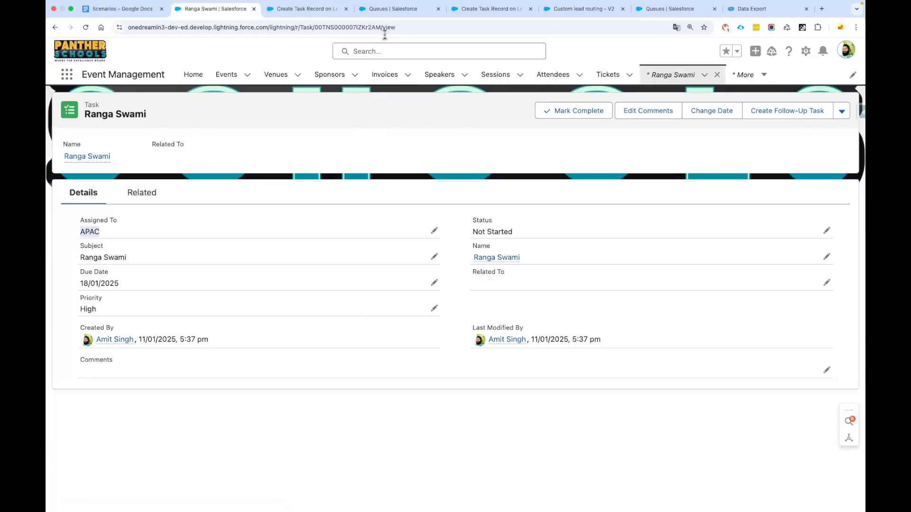
pyautogui.click(394, 9)
pyautogui.click(87, 154)
# Add Task to the AMER queue's Selected Objects and save it
pyautogui.click(205, 253)
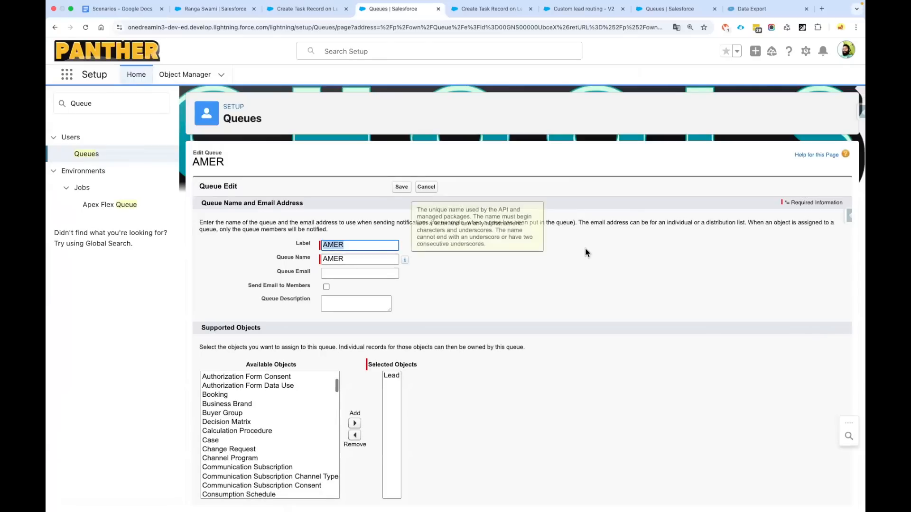
pyautogui.press('super+f')
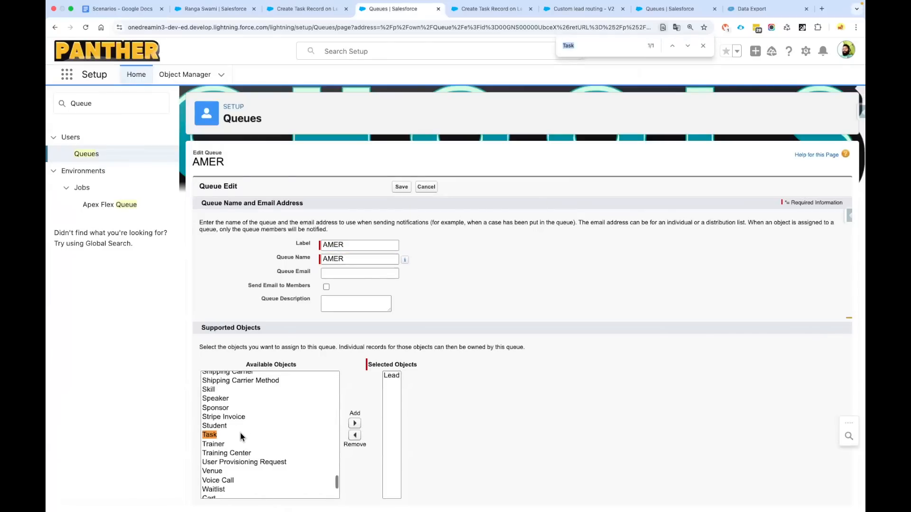
pyautogui.click(240, 437)
pyautogui.click(355, 424)
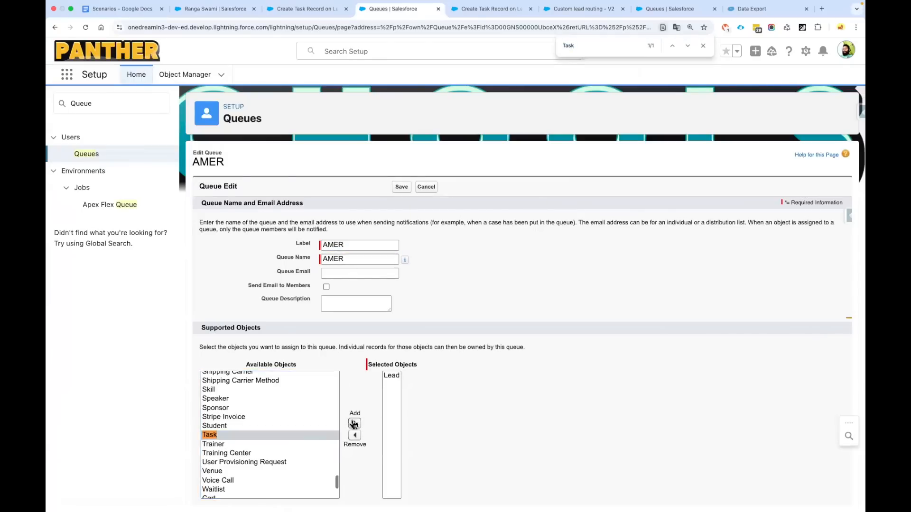
pyautogui.click(401, 188)
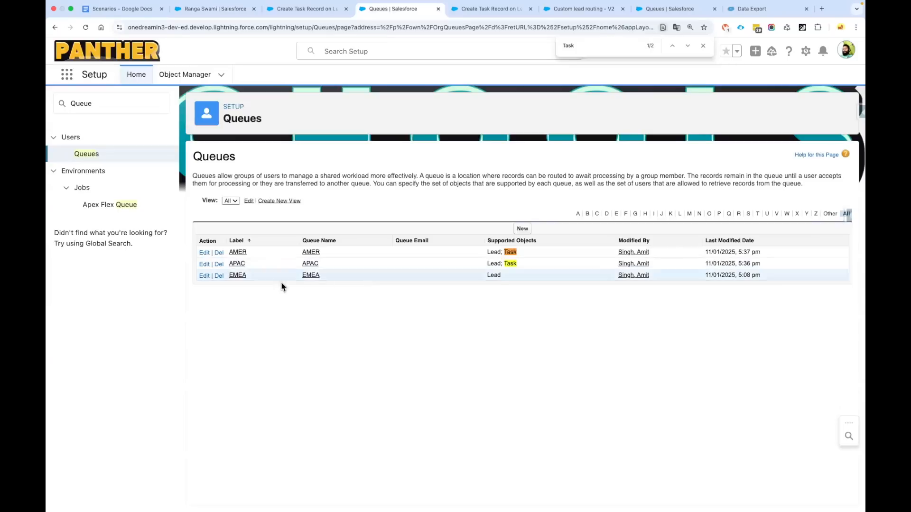
# Add Task to the EMEA queue's Selected Objects, save, and show the Custom lead routing - V2 debug run
pyautogui.click(204, 277)
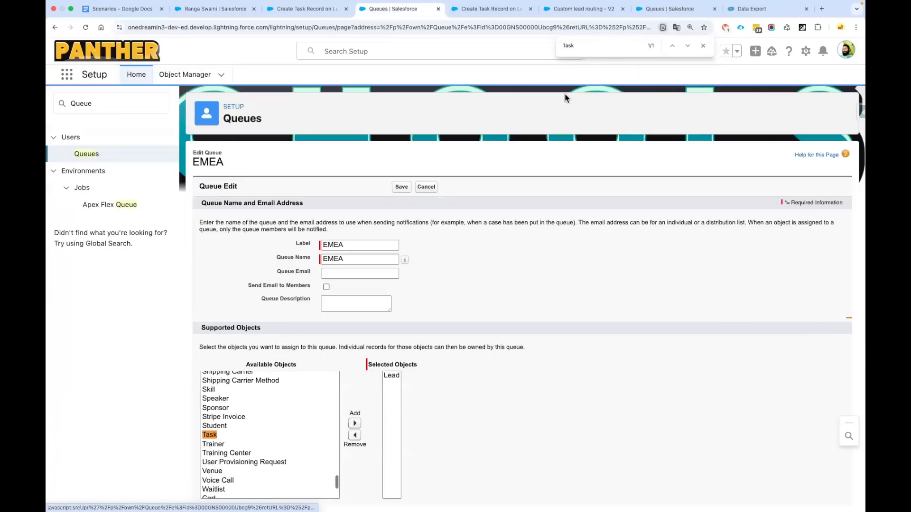
pyautogui.click(235, 435)
pyautogui.click(355, 425)
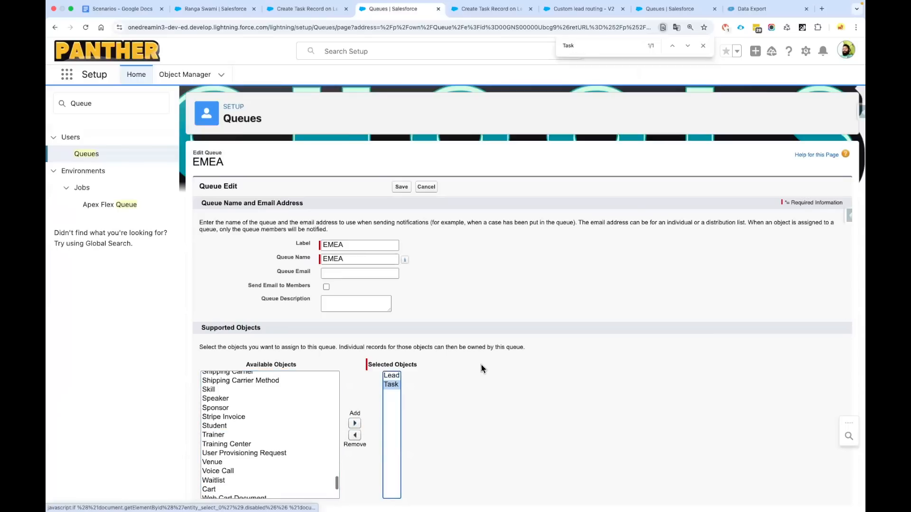
pyautogui.click(401, 186)
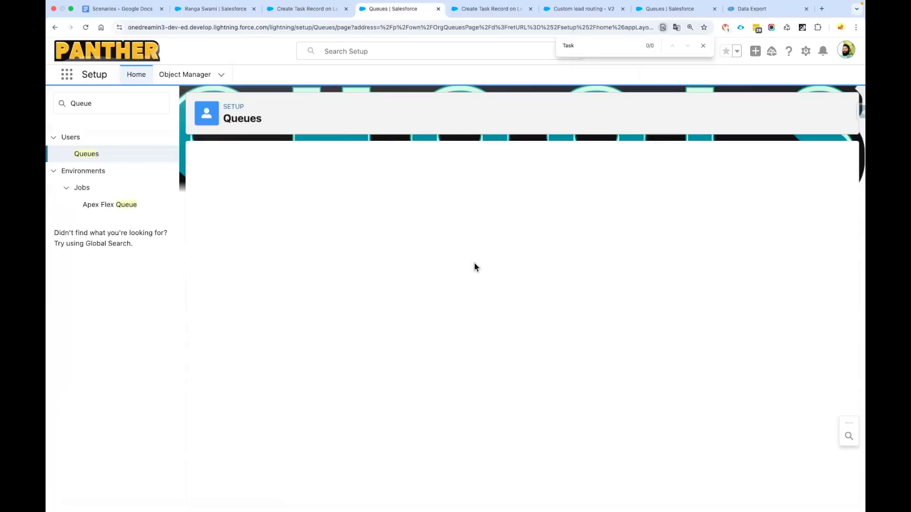
pyautogui.click(703, 46)
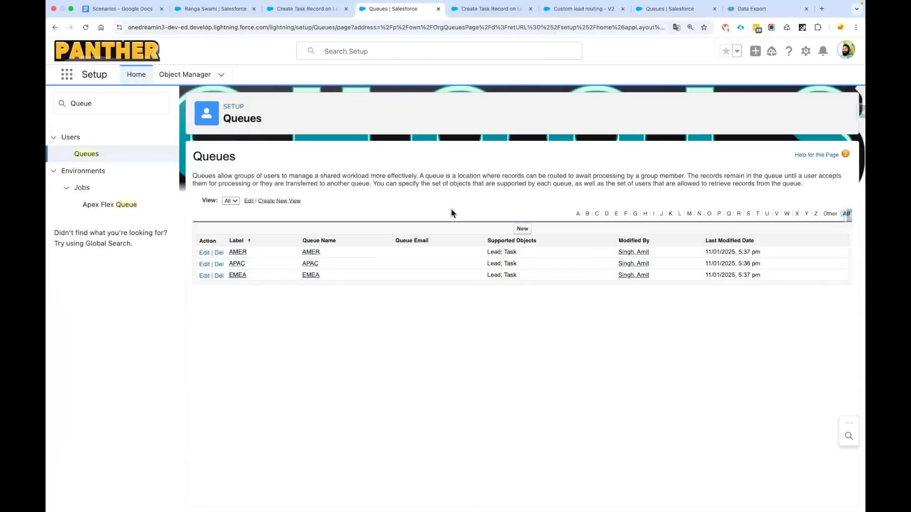
pyautogui.click(477, 18)
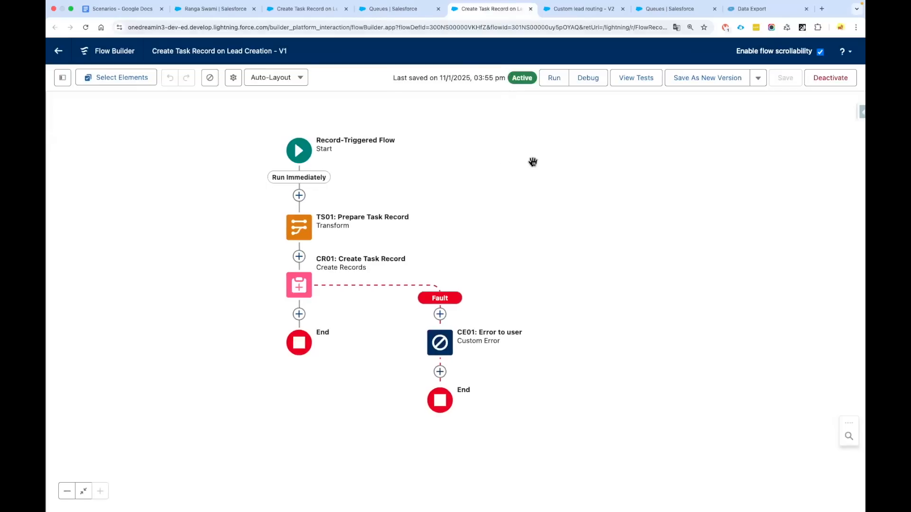
pyautogui.click(566, 7)
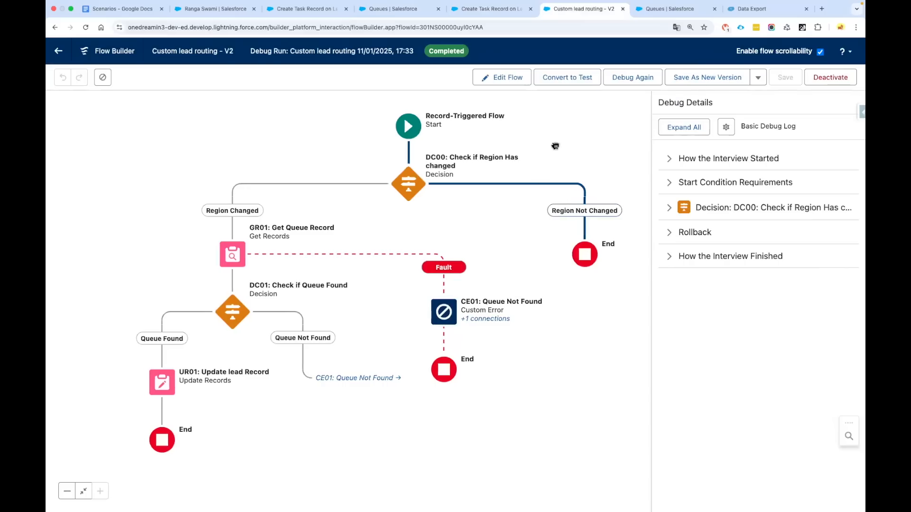